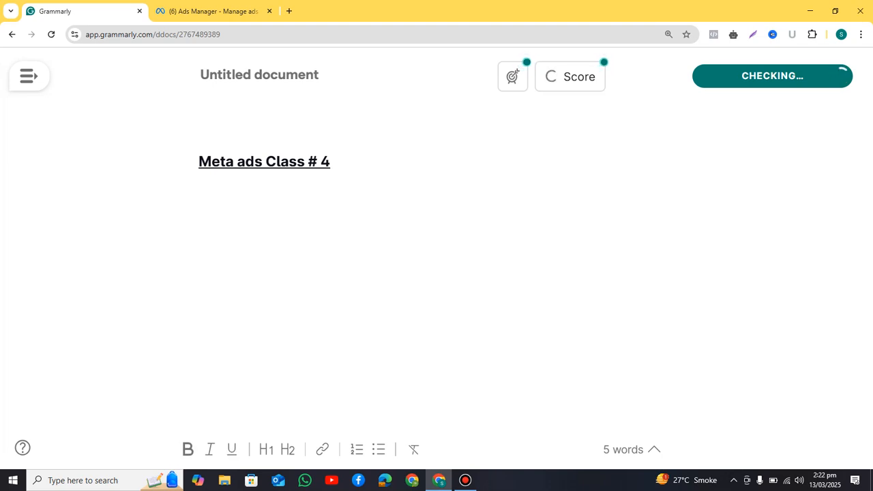
Add an underlined "Campaign Objectives" heading below the document's title and start a plain, non-underlined line under it
text(Campaign )
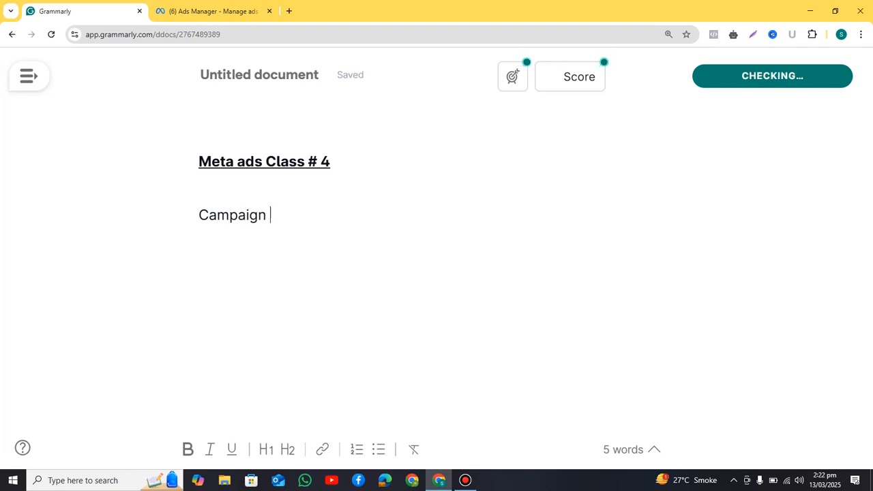
text(Objectives)
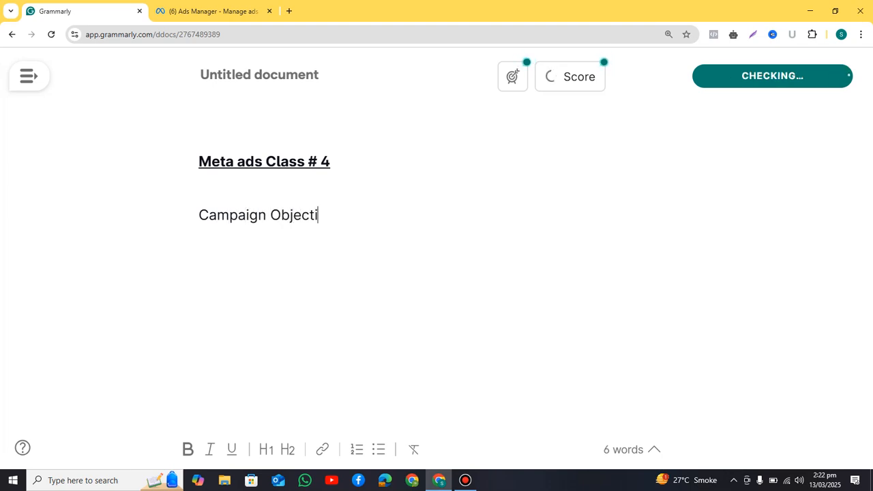
key(ctrl+shift+Left)
key(ctrl+shift+Left)
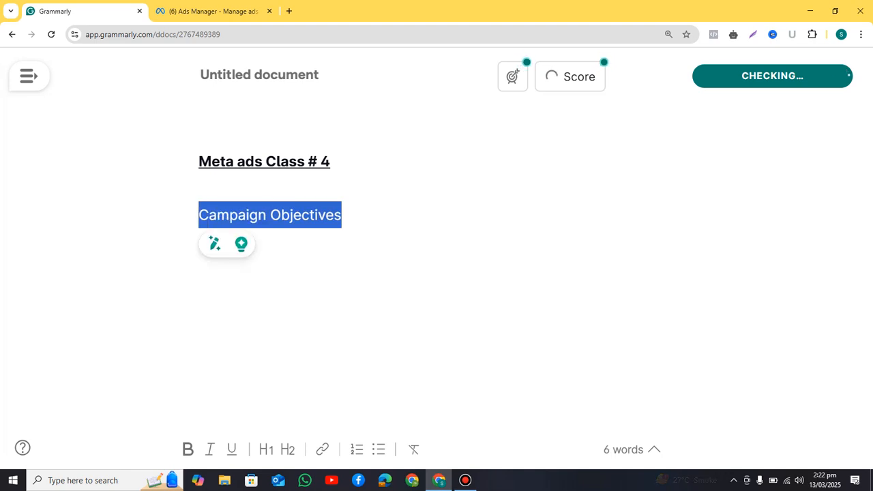
key(ctrl+u)
key(Right)
key(Return)
key(ctrl+u)
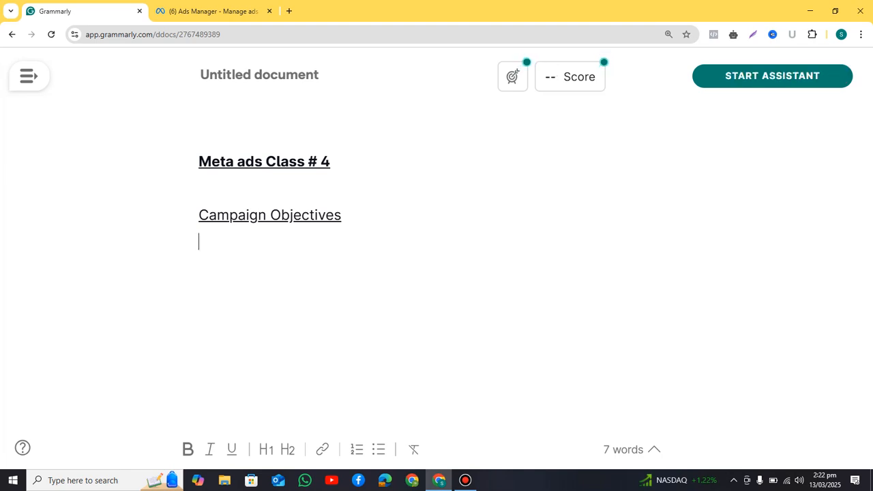
Switch to Ads Manager, search the ad accounts for "digi" and open Digital Clicks Ad Account
key(ctrl+Tab)
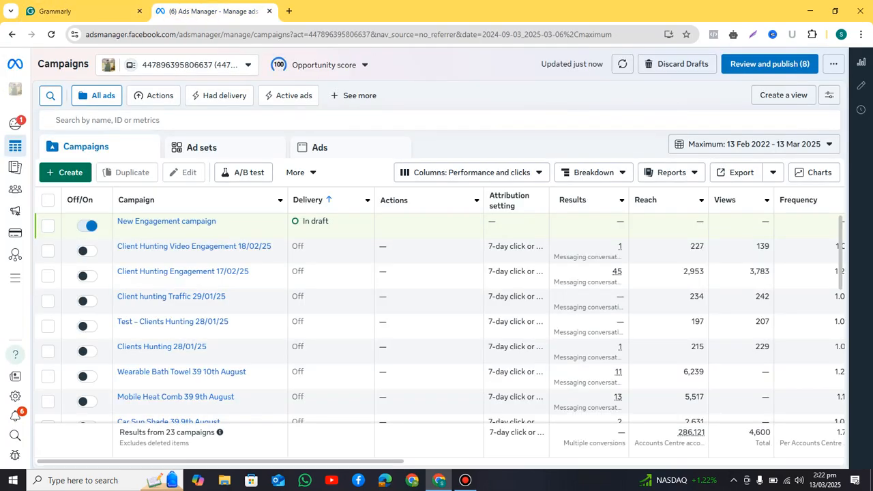
click(189, 65)
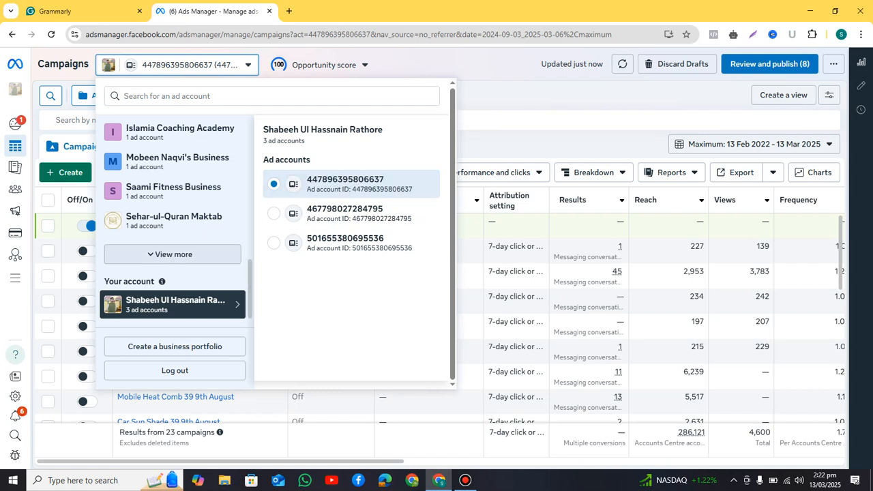
click(190, 96)
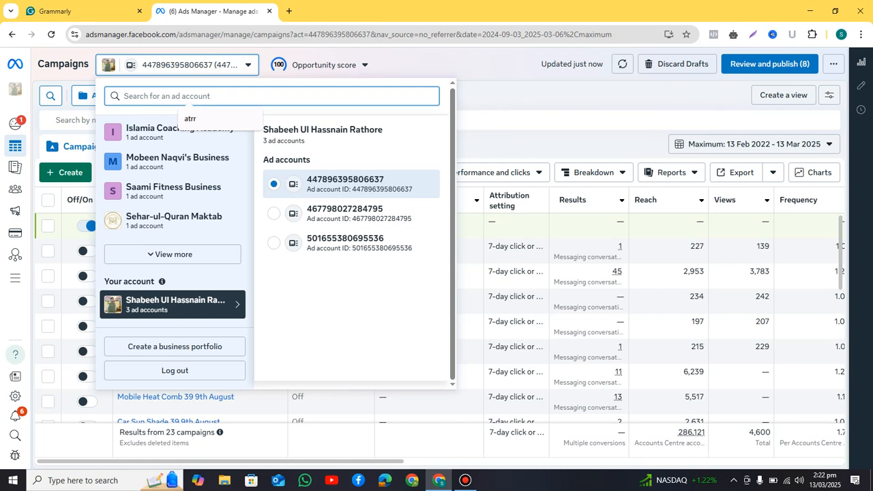
text(digi)
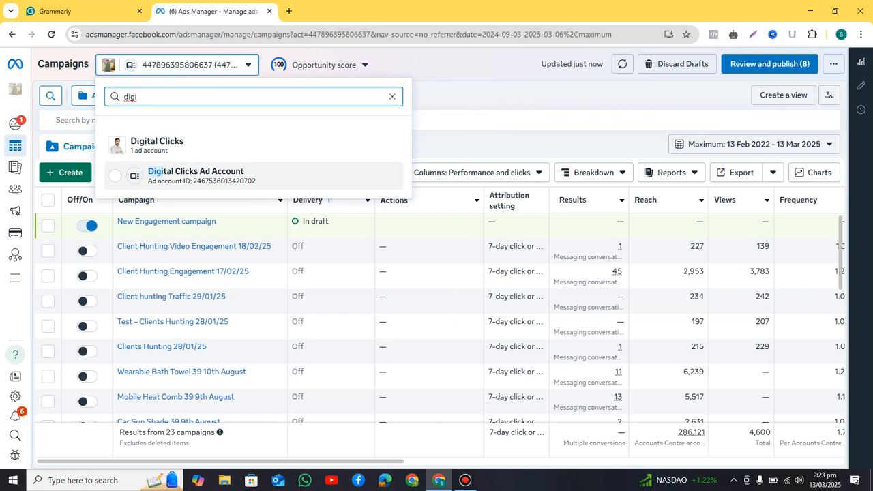
click(242, 174)
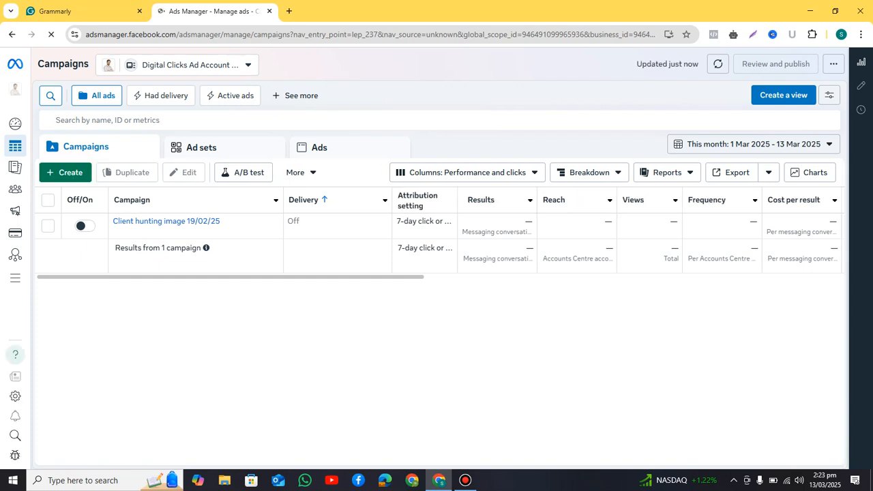
Change the active ad account to Demo Ad Account and dismiss the payment method notice
click(177, 65)
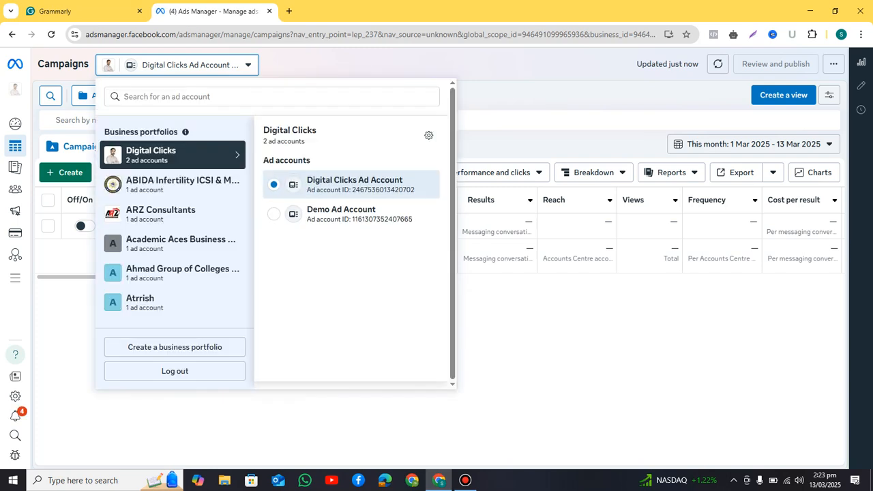
click(341, 216)
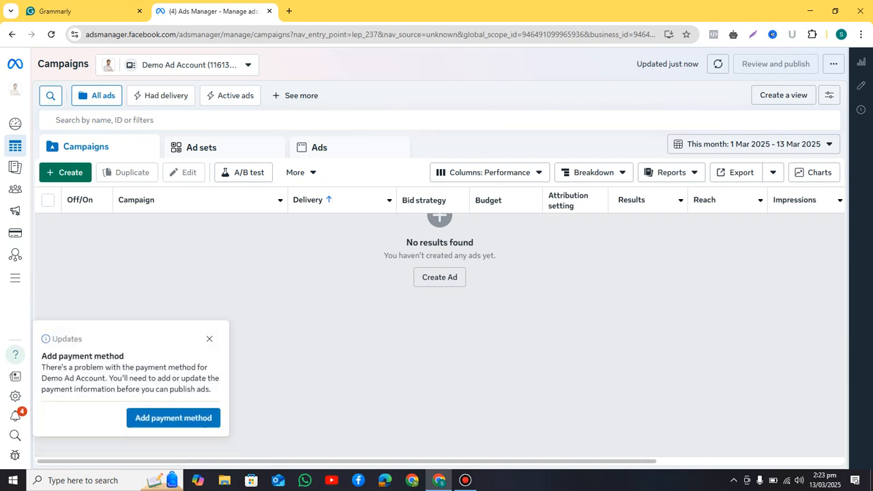
click(210, 338)
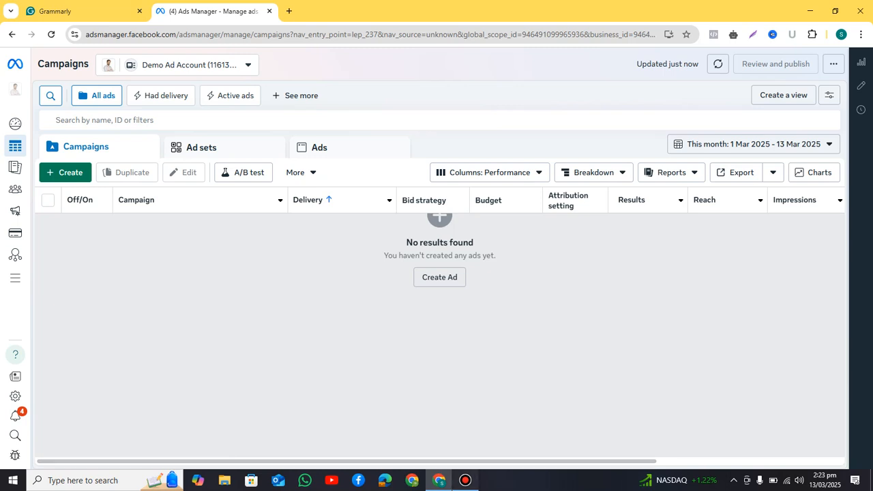
click(465, 481)
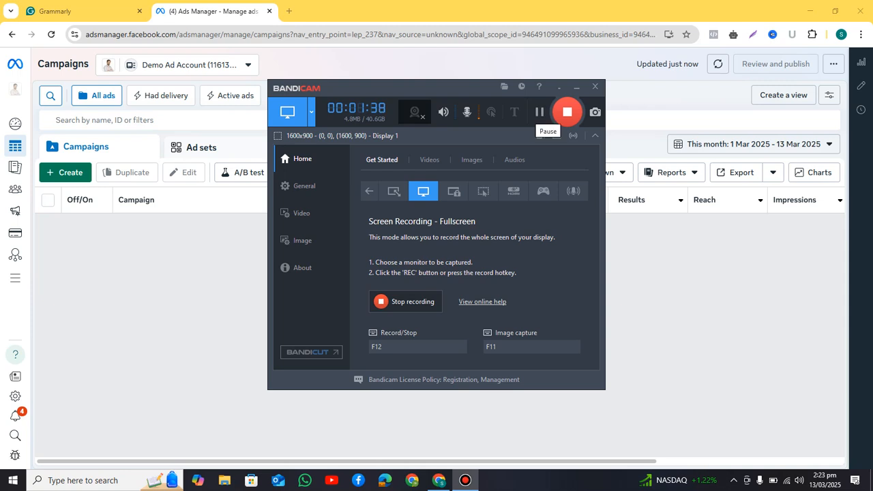
click(559, 86)
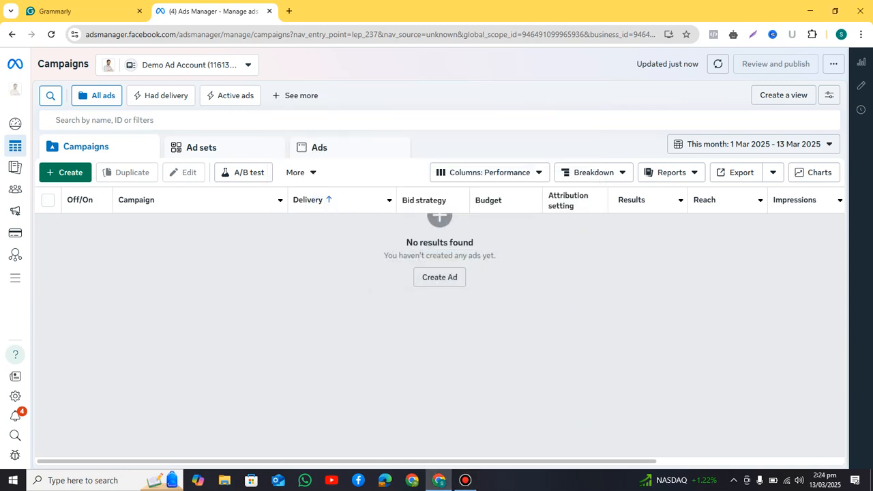
Start creating a new campaign and choose Engagement as its objective
click(65, 172)
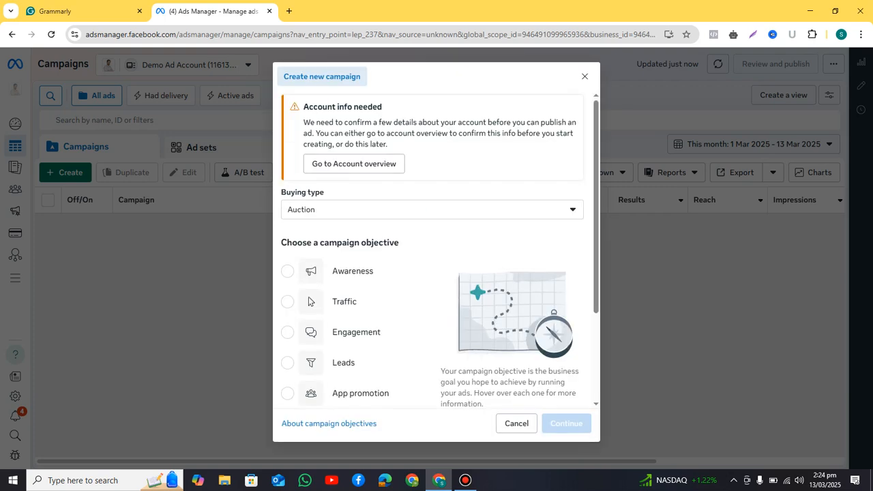
scroll(361, 295, down, 2)
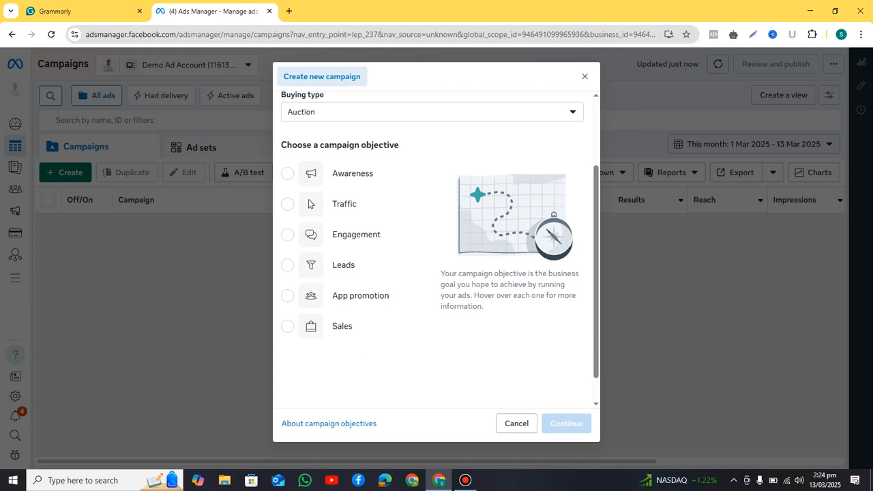
click(356, 235)
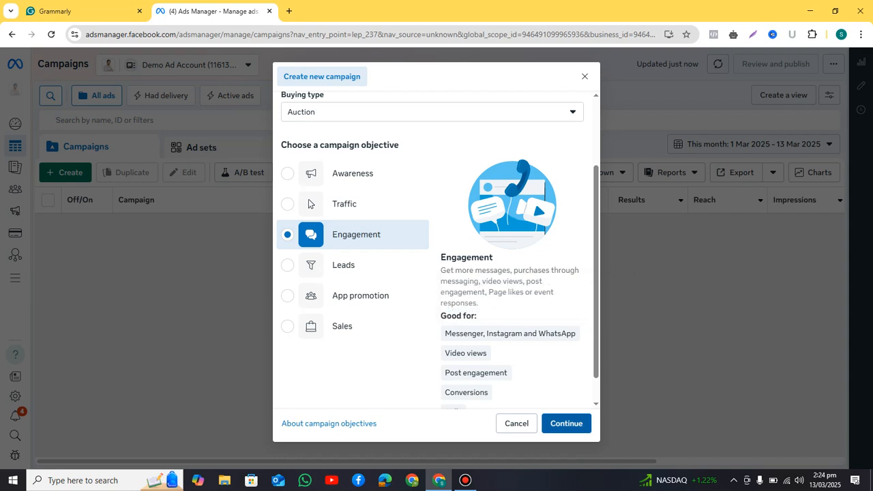
mouse_move(511, 333)
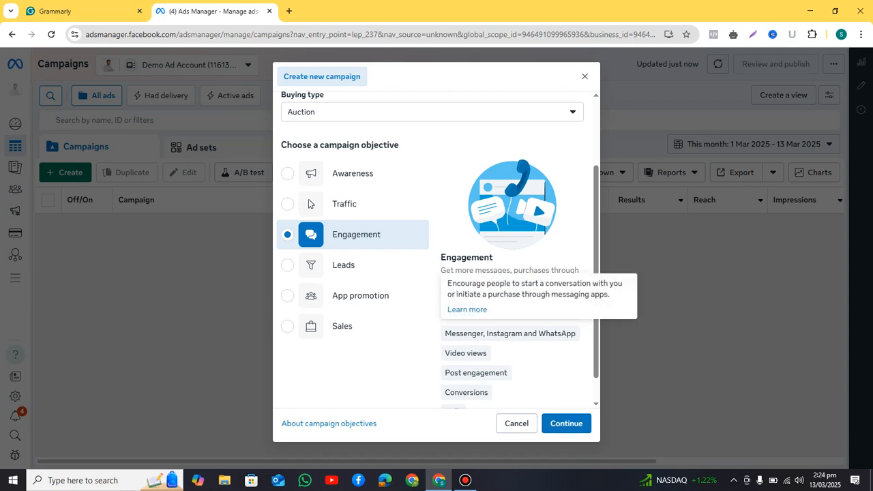
Switch to the Grammarly document and write "Skillup Academy = New Fb Page = Page Likes" under the Campaign Objectives heading
click(68, 11)
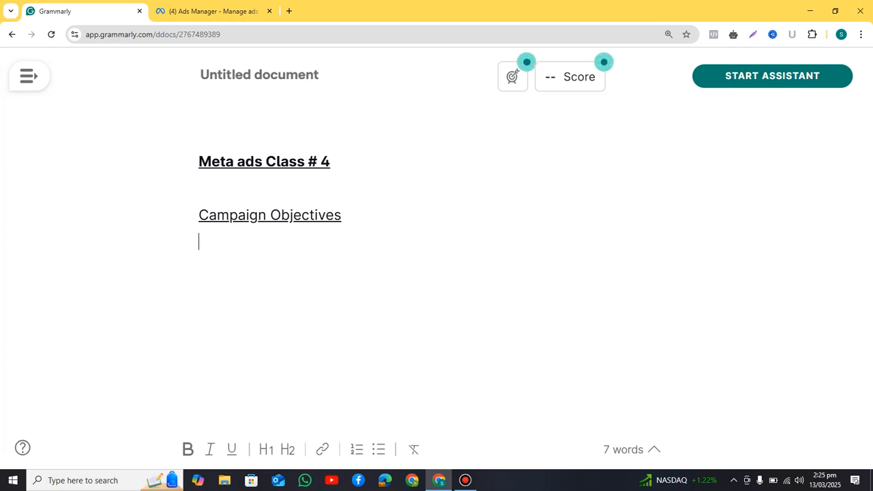
text(Skillup A)
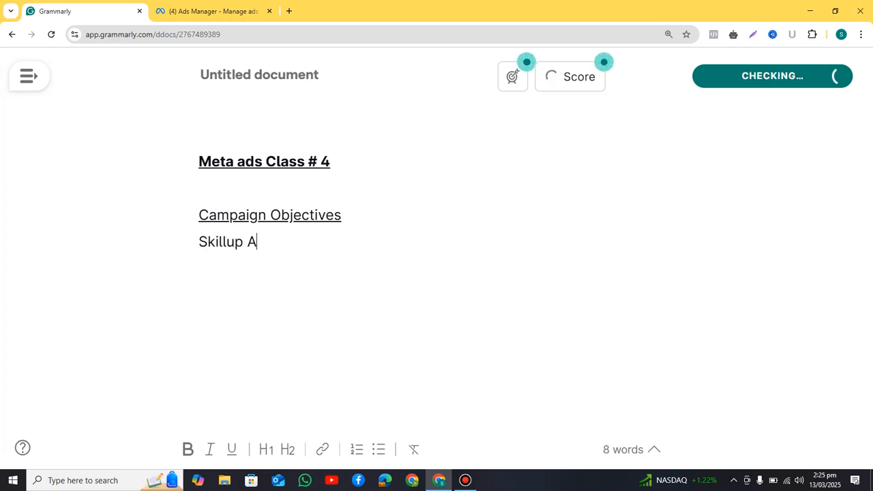
text(cademy )
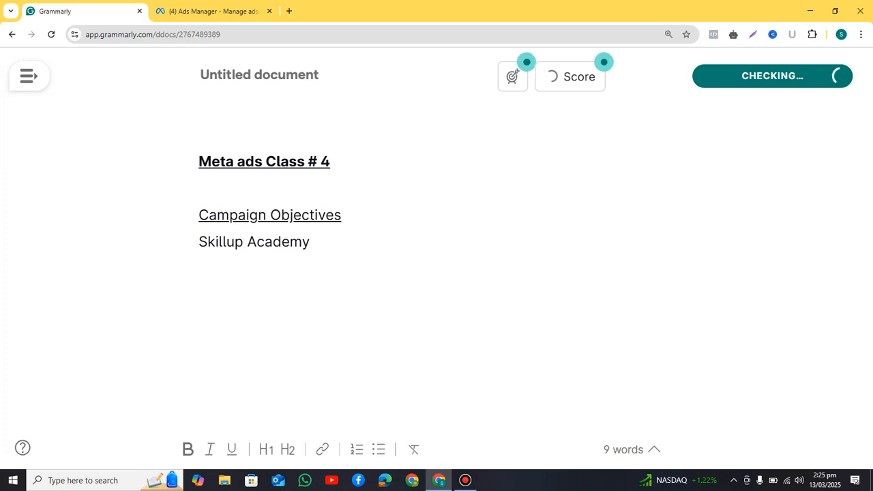
text(= New Fb P)
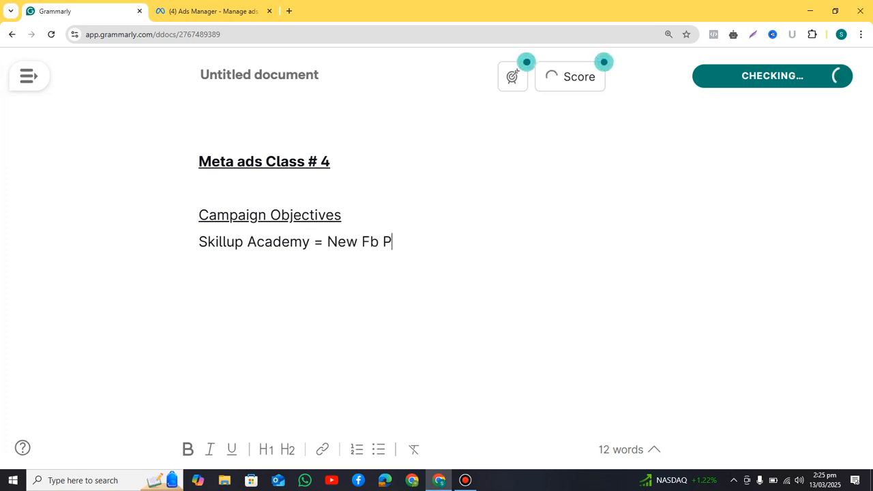
text(age = P)
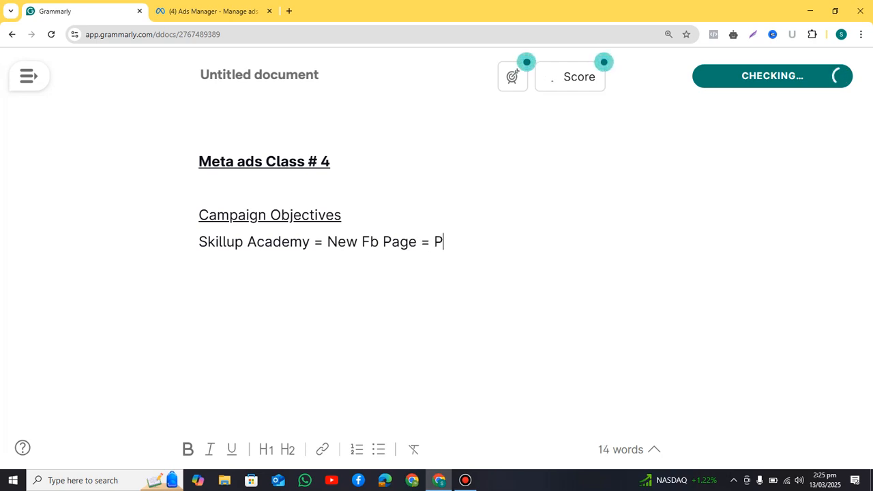
text(age Likes)
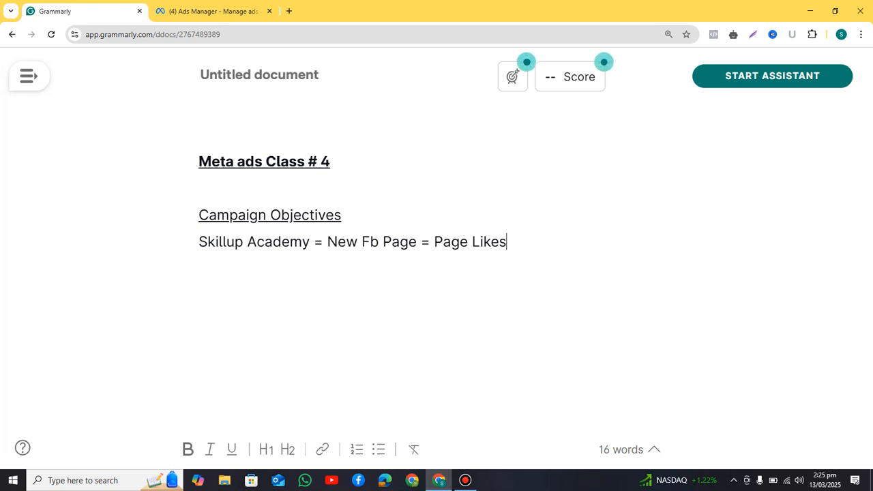
Return to Ads Manager, highlight "Page likes" in the Engagement description, and create the campaign with the Manual engagement campaign setup
click(211, 10)
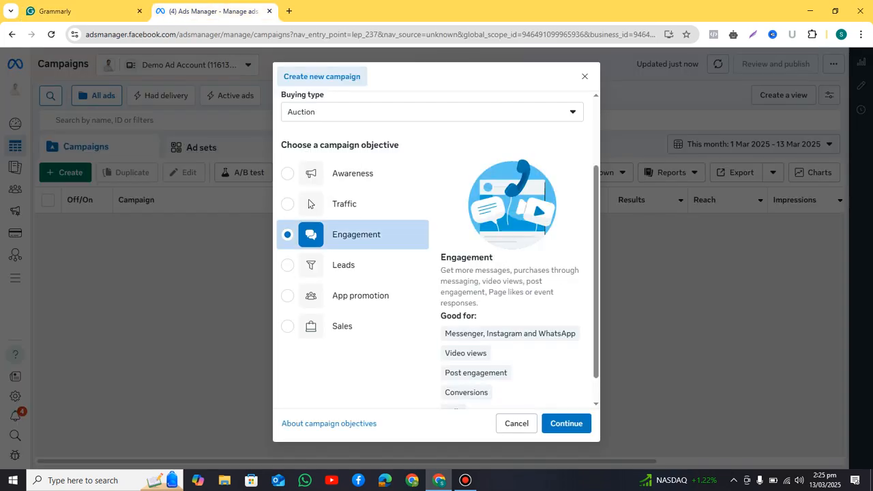
drag(489, 293, 526, 292)
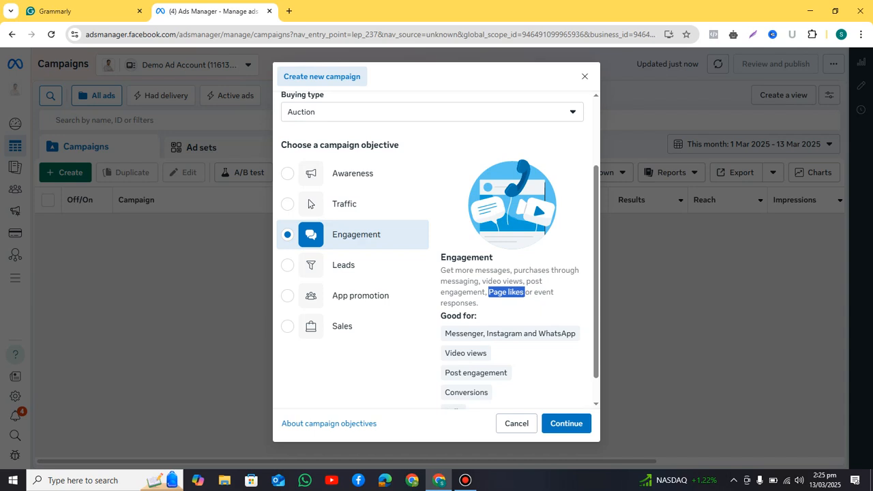
click(505, 293)
click(566, 423)
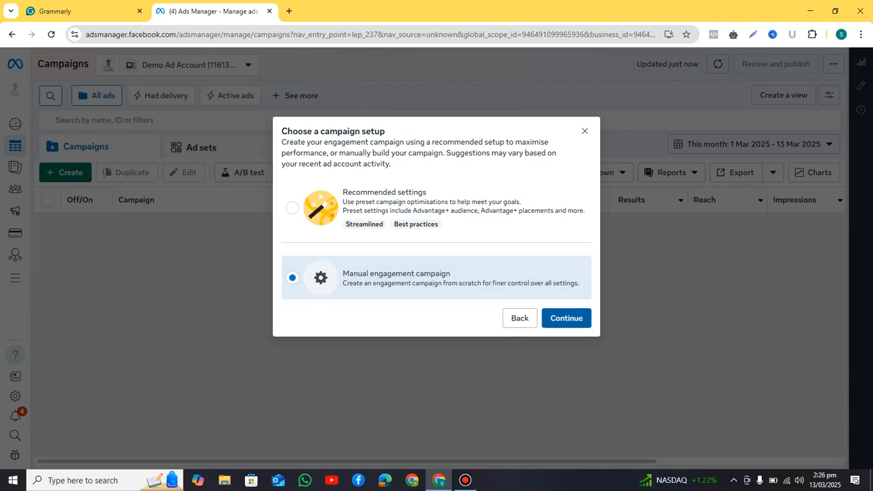
click(566, 318)
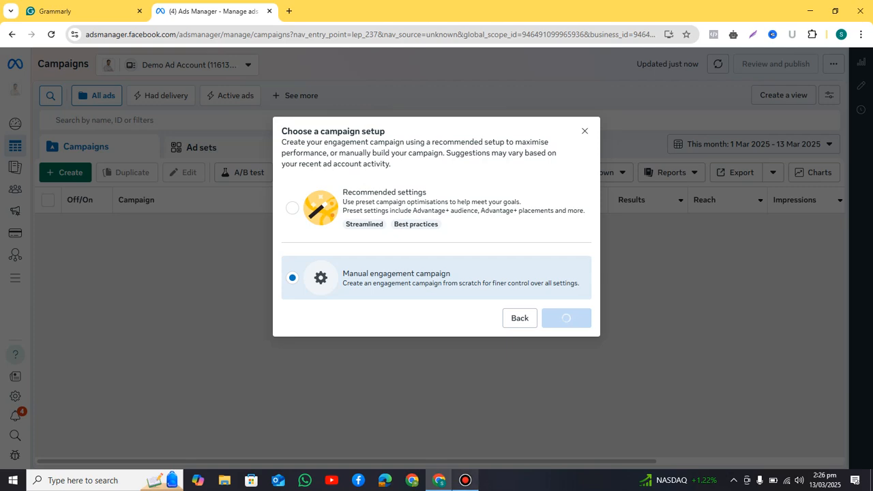
click(465, 480)
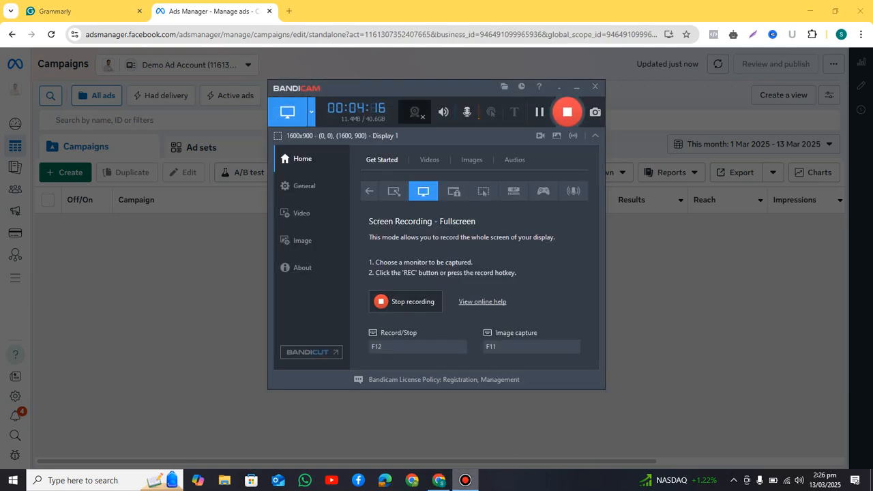
click(576, 88)
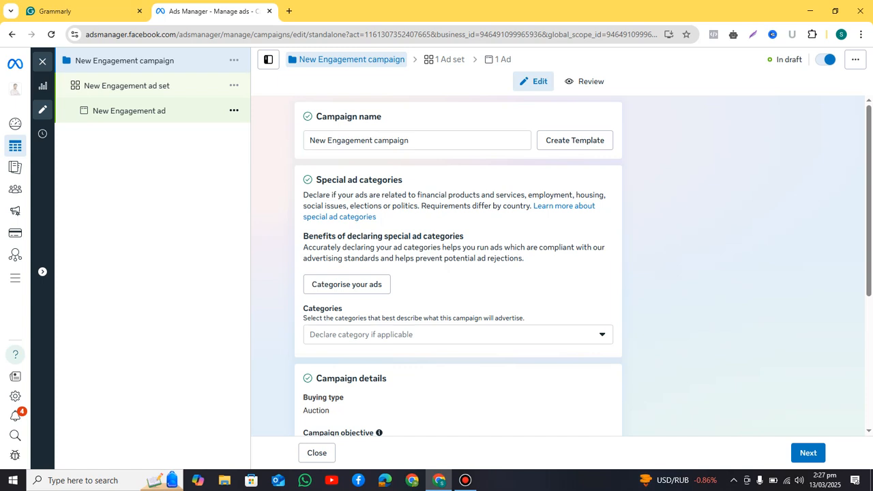
Switch to the Grammarly document and list "Campaign", "Adset" and "Ad" on separate lines below the Skillup Academy line
click(77, 11)
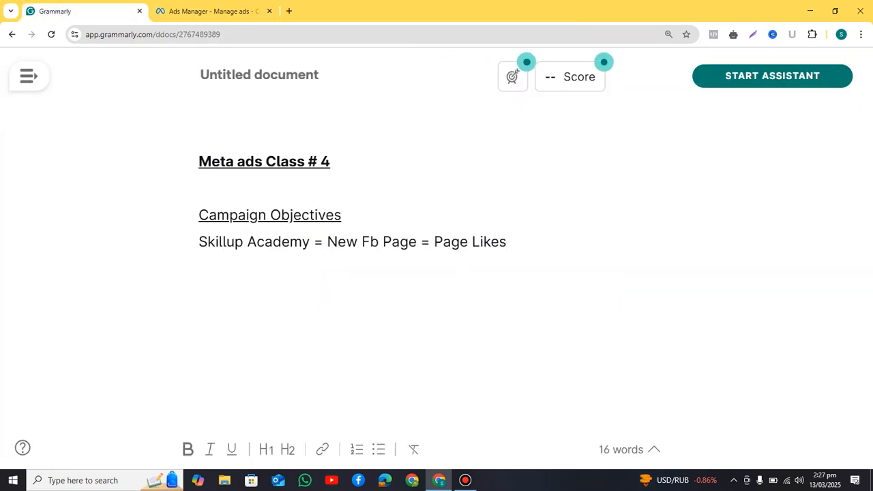
click(199, 295)
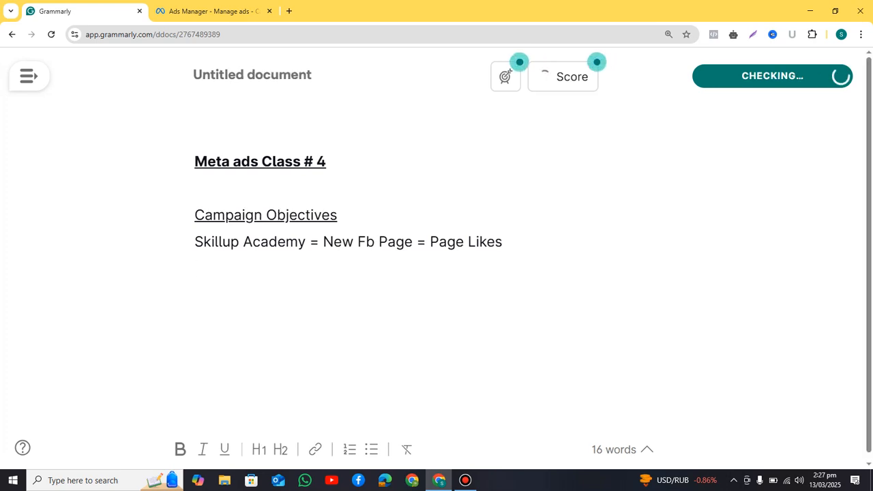
text(Ca)
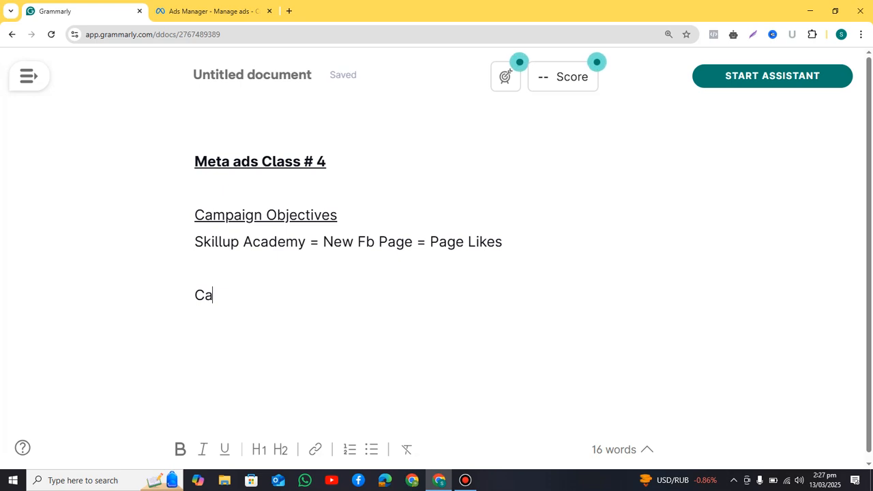
text(mpaign)
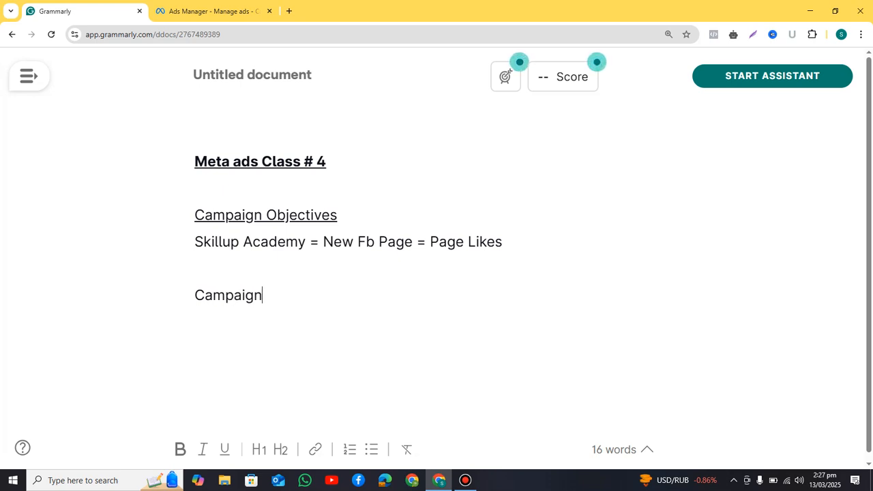
key(Return)
text(Adset)
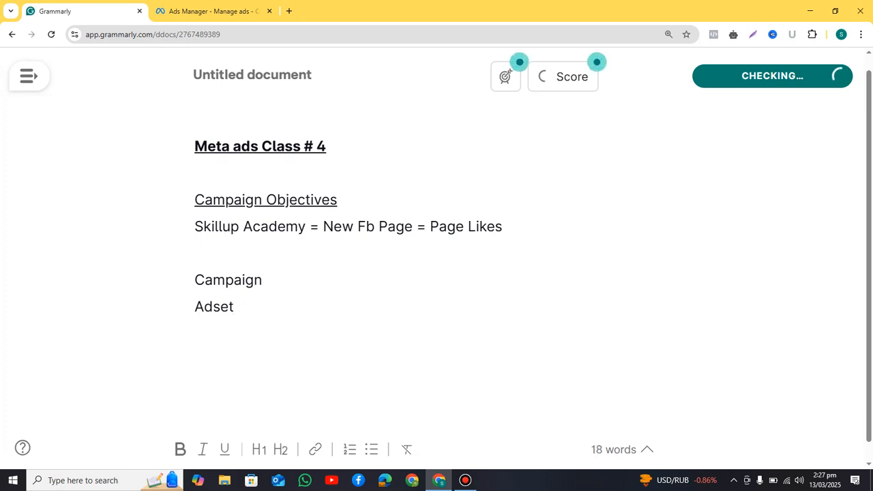
key(Return)
text(Ad)
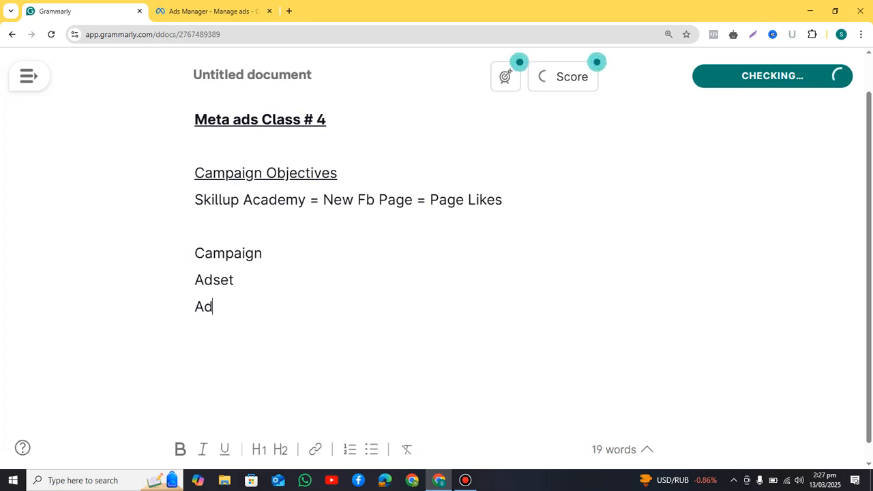
Extend the Campaign line with "= Dada g" and the Adset line with "= Abba g"
click(234, 280)
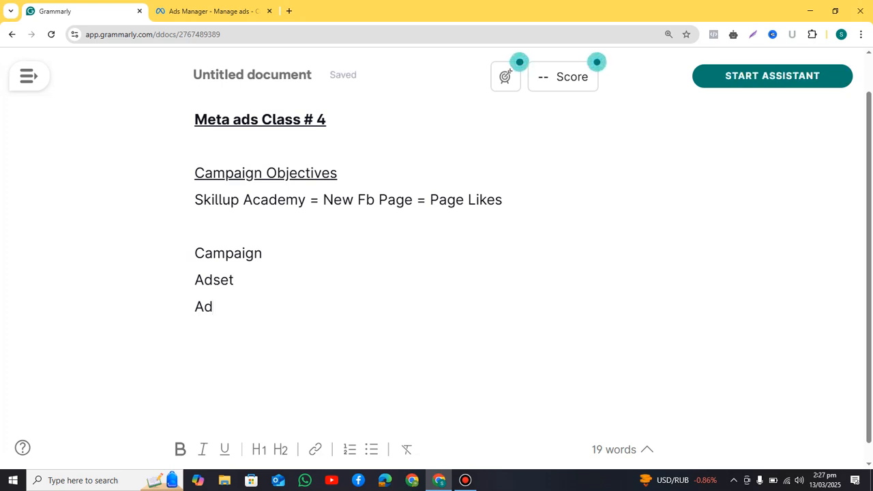
click(263, 253)
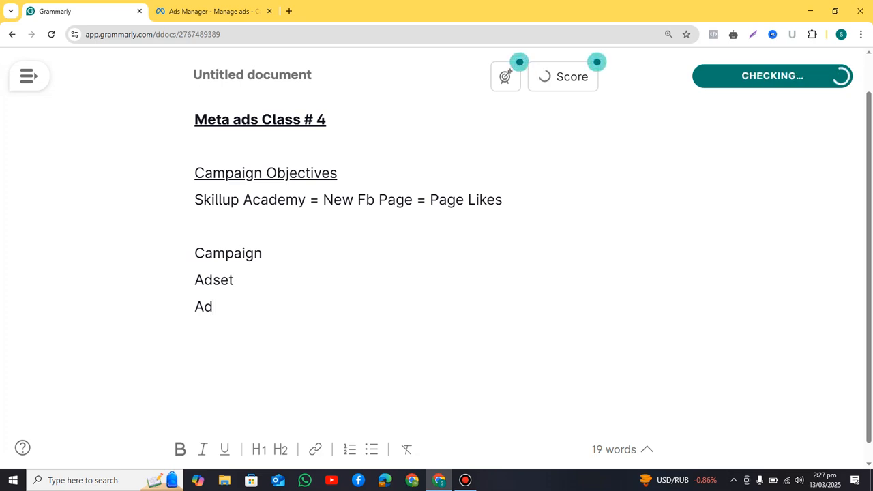
text(=)
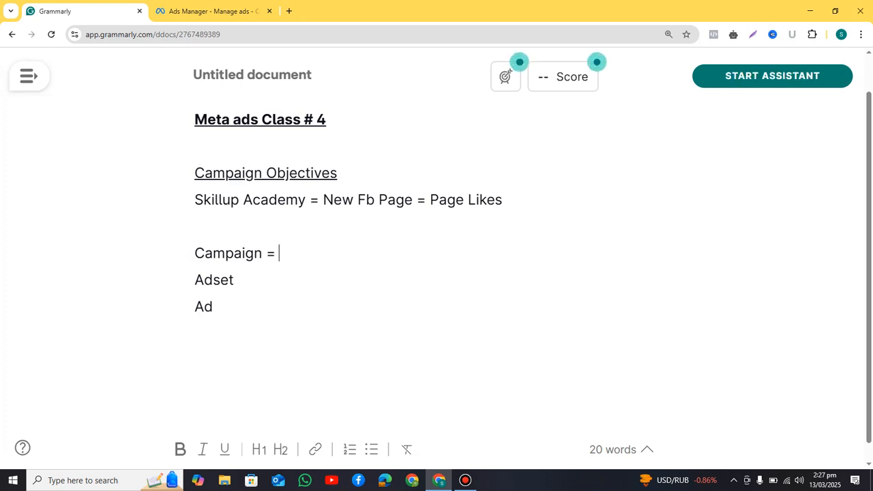
text(Dada)
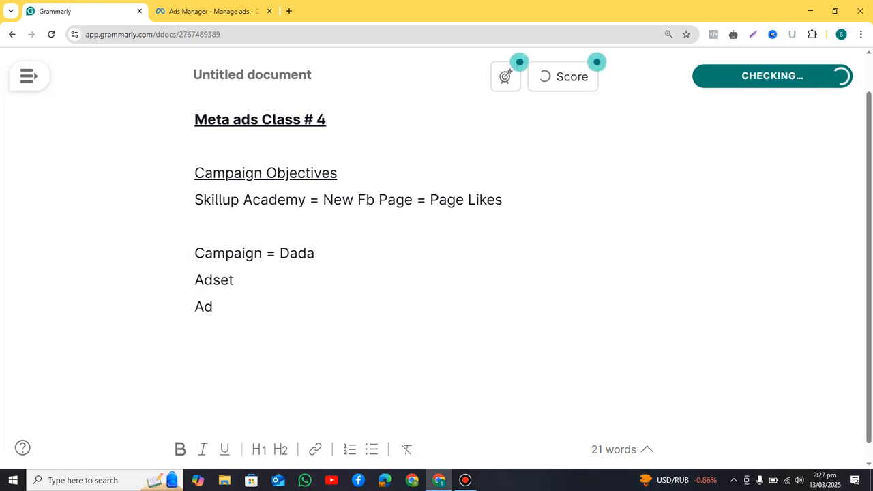
text(g)
click(234, 279)
text(= Abb)
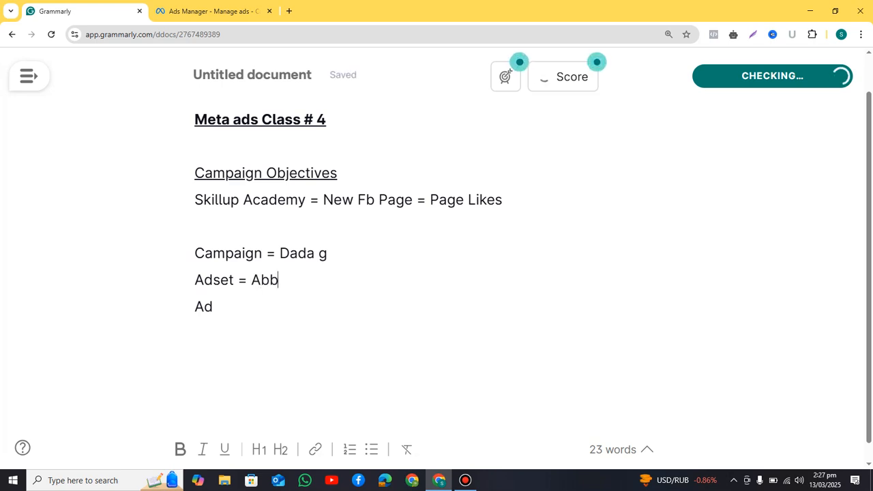
text(a g)
Highlight "Dada g" and "Adset" for explanation, and extend the Ad line with "= Kids"
drag(279, 253, 328, 253)
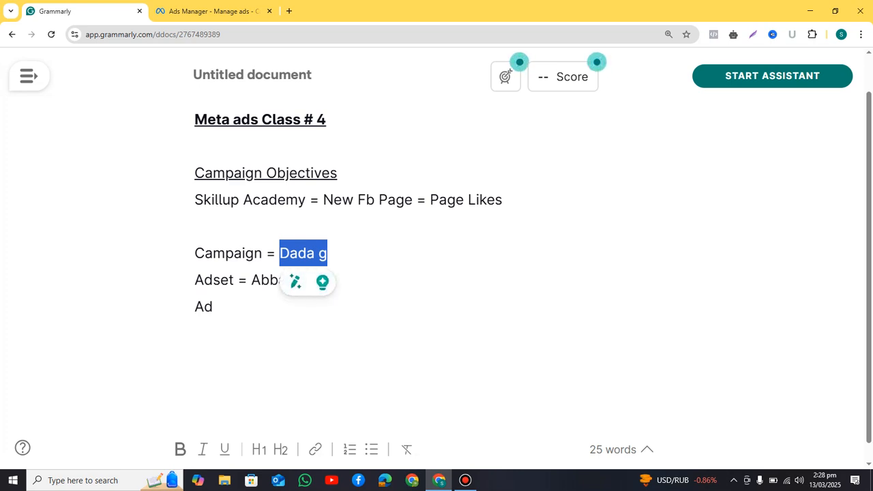
click(212, 307)
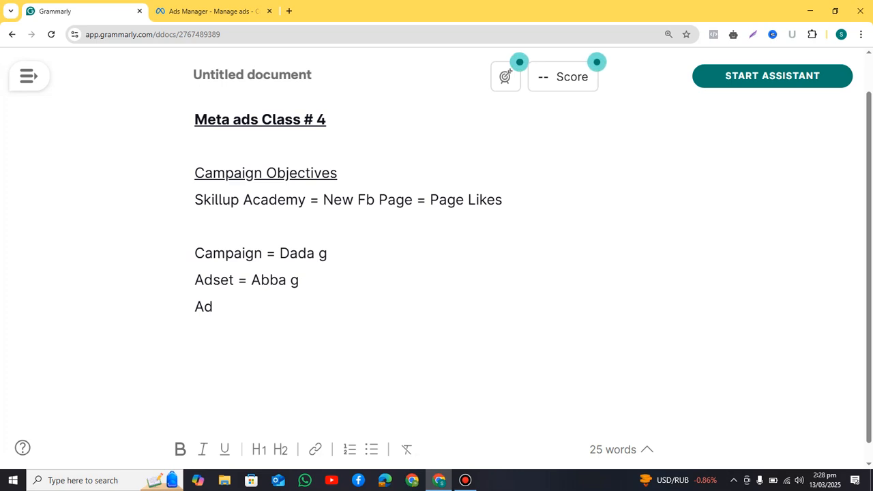
drag(234, 280, 195, 280)
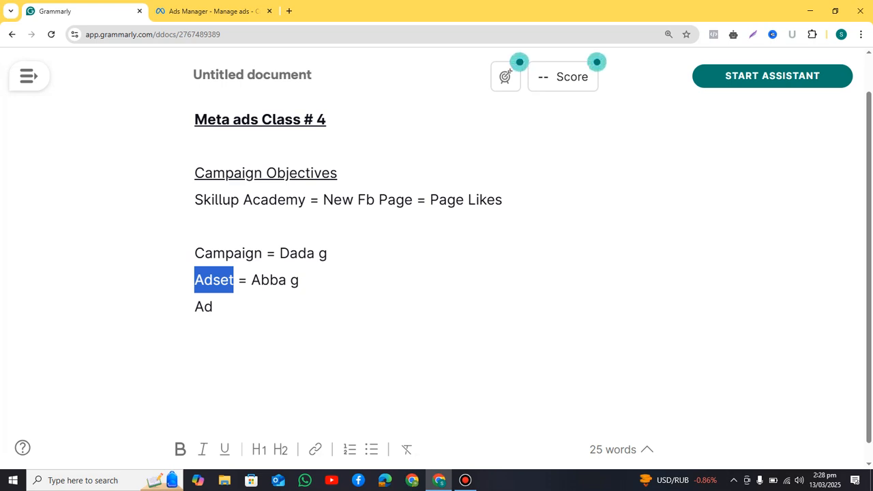
click(213, 307)
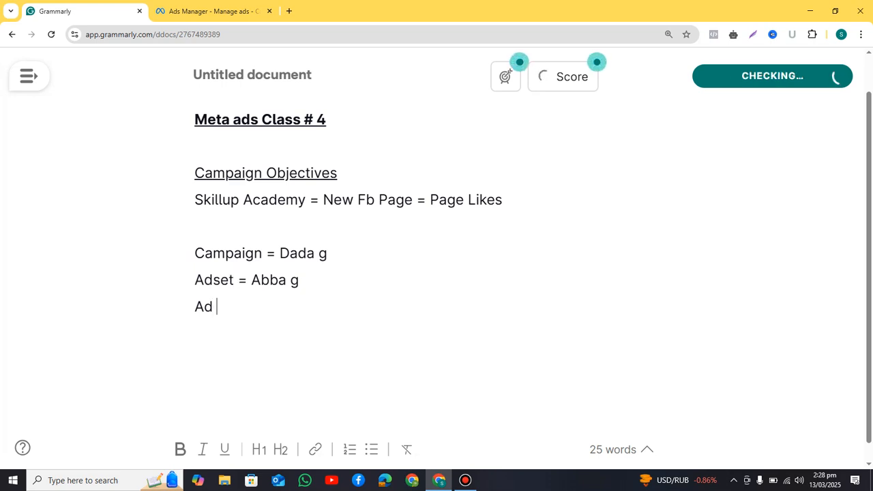
text(= Kids)
Highlight parts of the Campaign, Adset and Ad lines, including all three together, to review the campaign hierarchy
drag(251, 280, 299, 280)
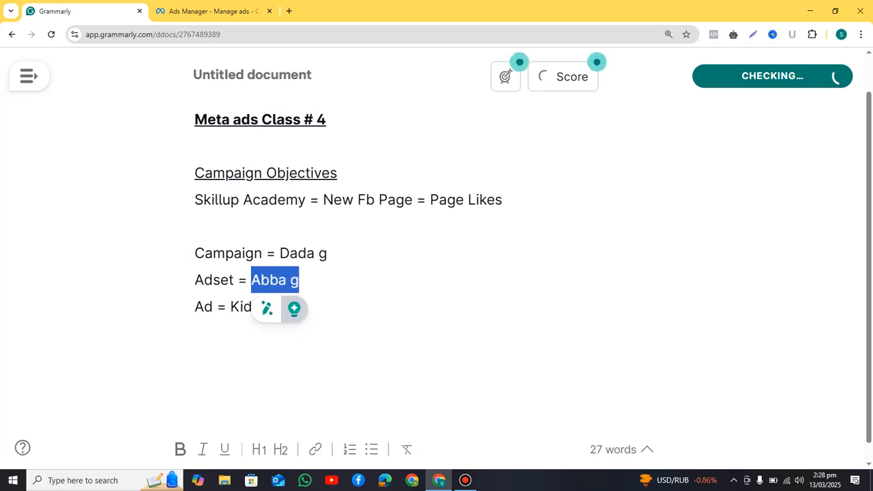
click(300, 280)
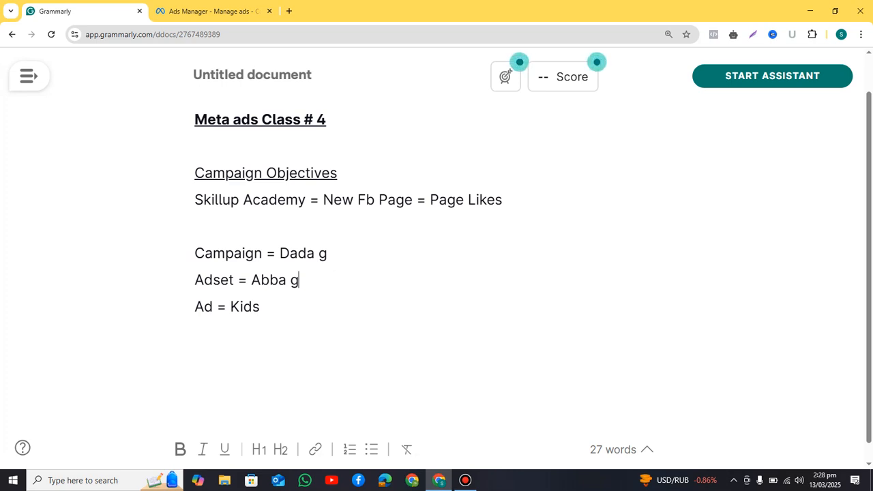
drag(228, 280, 194, 306)
click(229, 281)
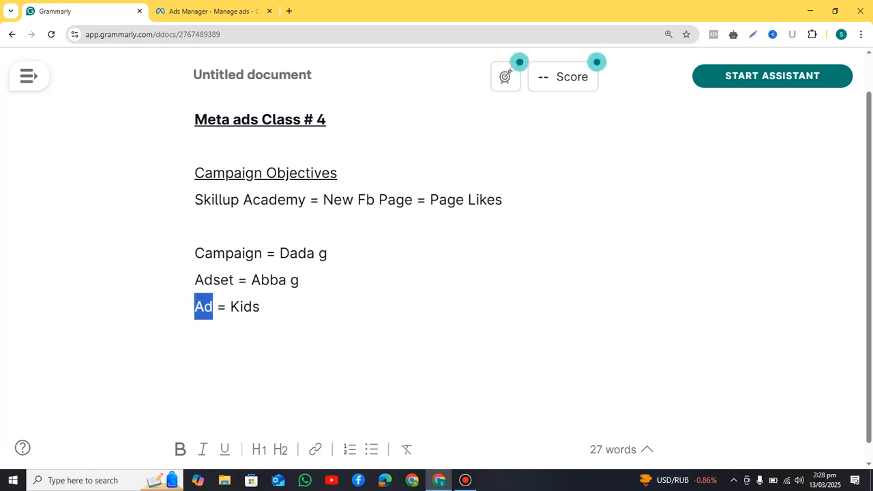
click(213, 306)
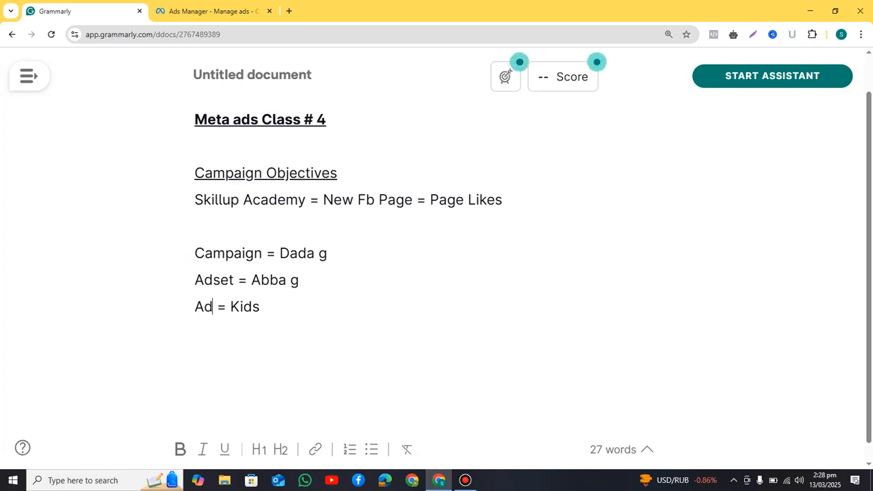
drag(263, 253, 195, 253)
click(233, 280)
drag(195, 253, 262, 307)
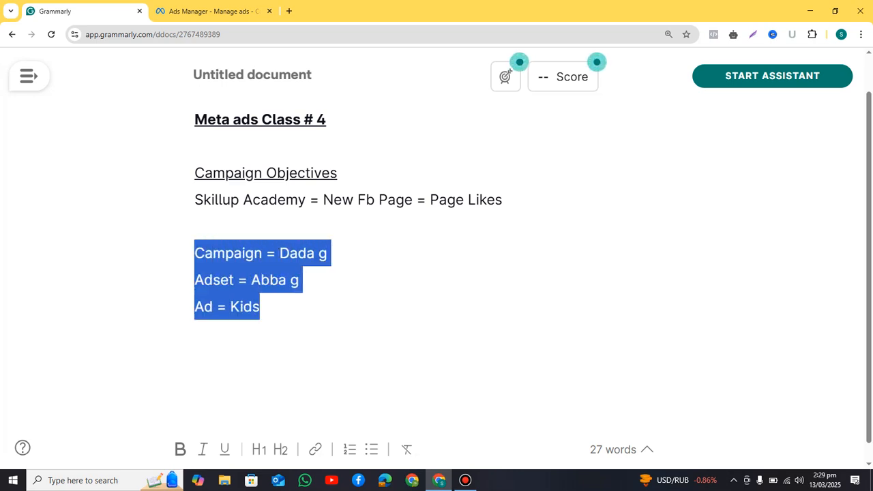
click(266, 309)
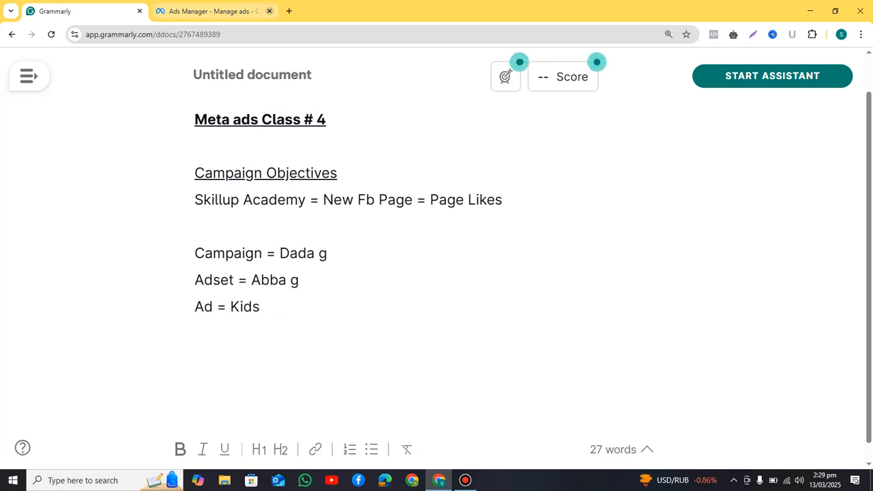
Return to Ads Manager, highlight the "Campaign name" heading, and rename the campaign as "Engagement 13/03/25"
click(218, 11)
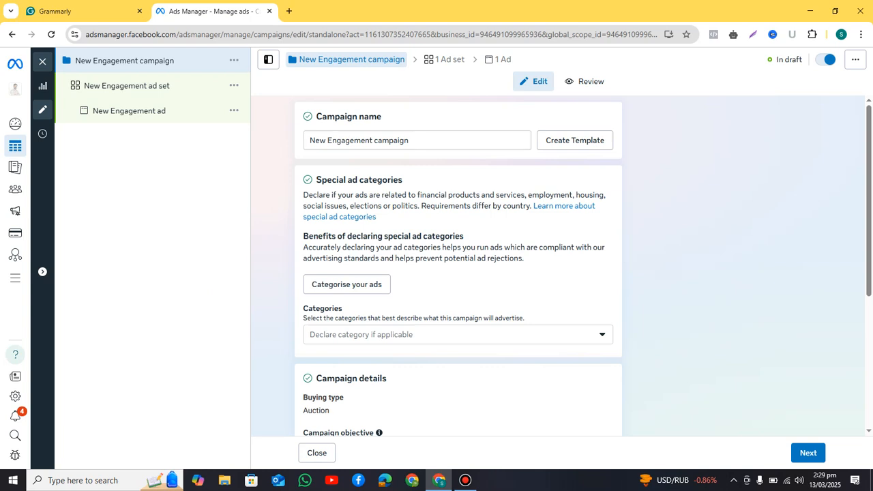
drag(382, 116, 316, 117)
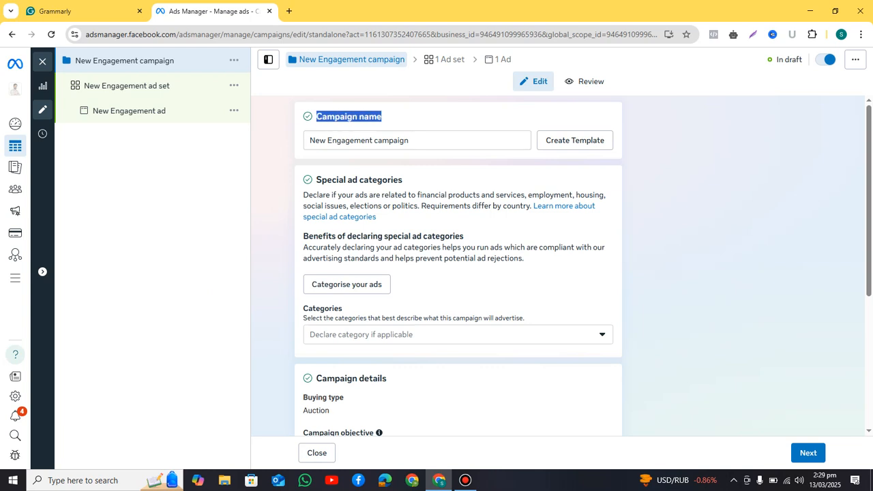
click(334, 117)
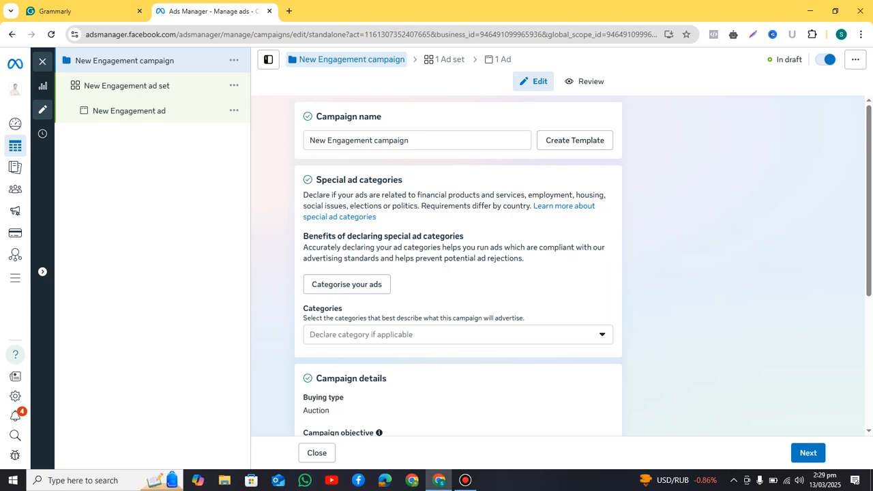
triple_click(520, 140)
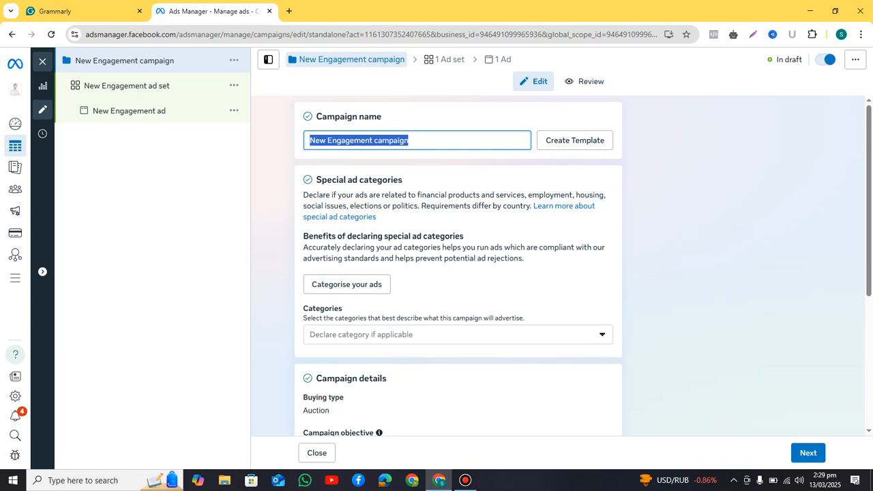
text(En)
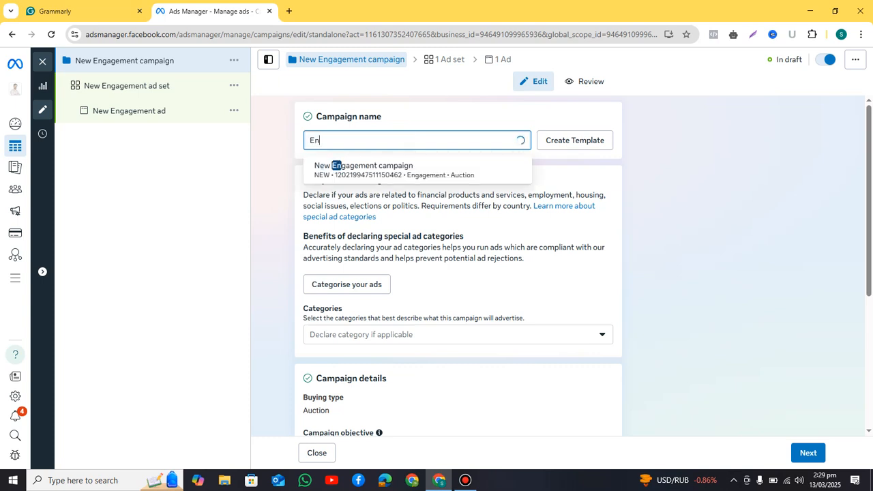
text(gageme)
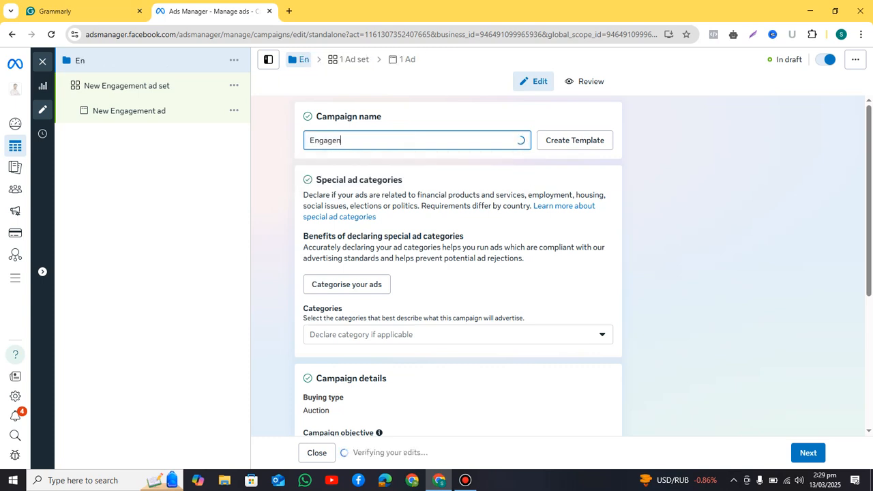
text(nt )
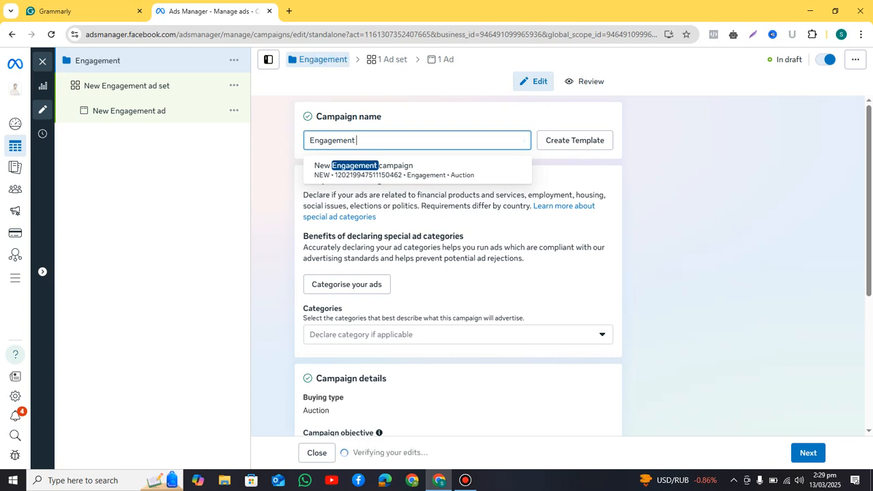
text(13/03)
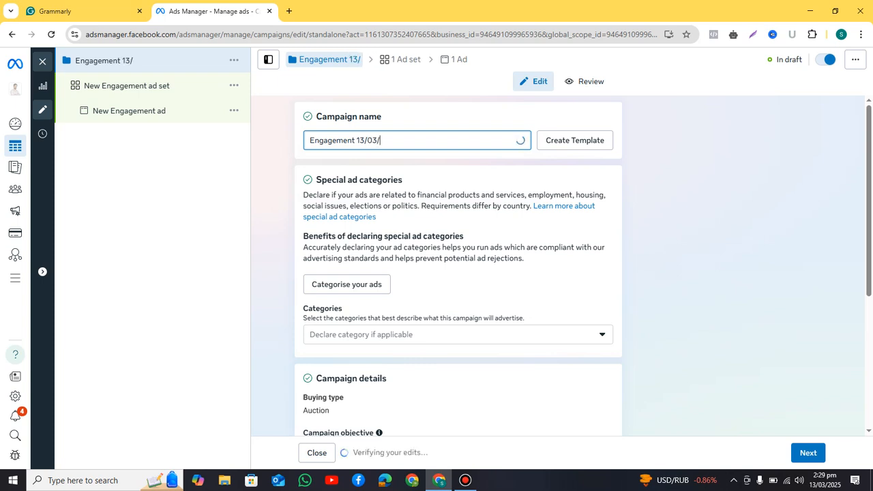
text(/25)
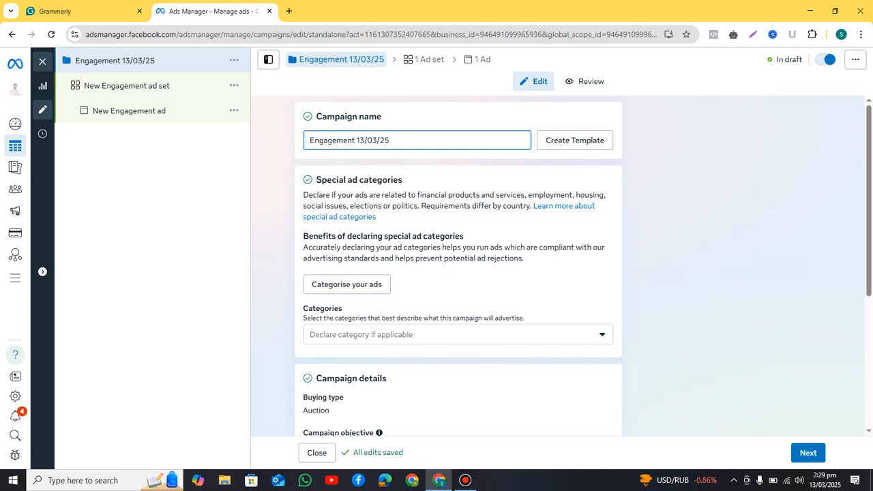
key(Return)
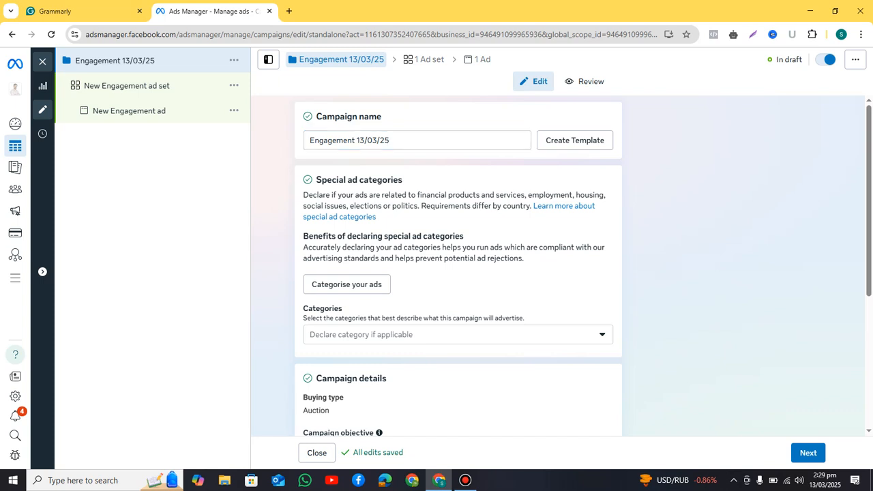
Highlight the "Special ad categories" heading and review the campaign details, Advantage campaign budget and A/B test sections
drag(404, 180, 316, 179)
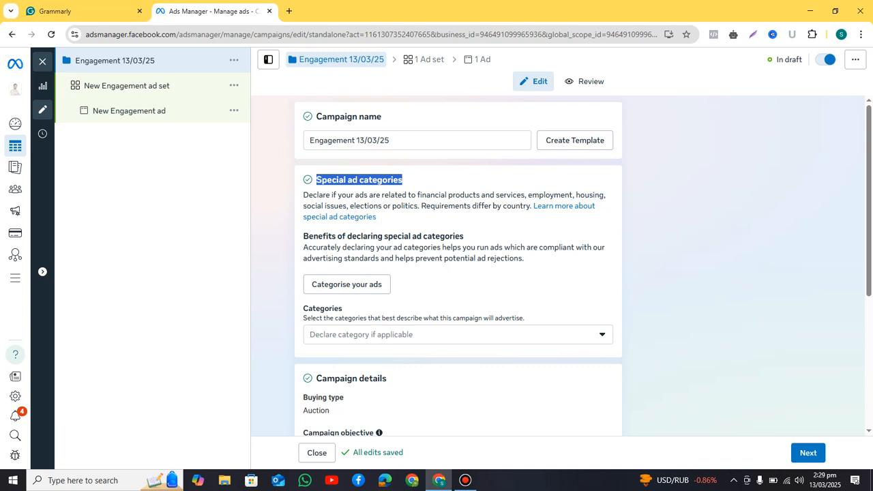
click(359, 180)
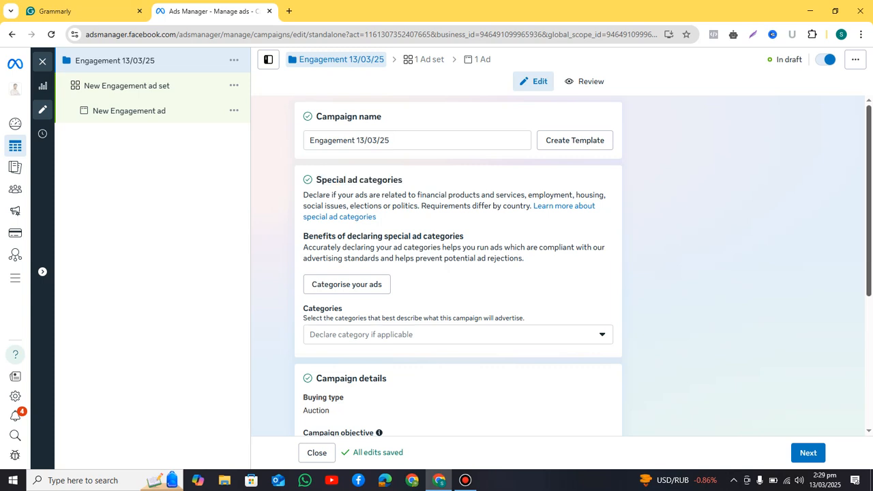
scroll(457, 266, down, 2)
scroll(458, 266, down, 1)
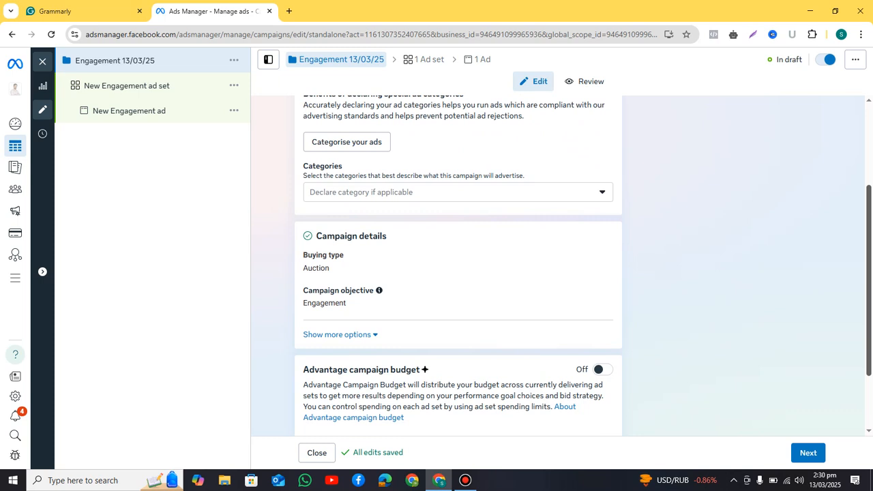
scroll(458, 266, down, 1)
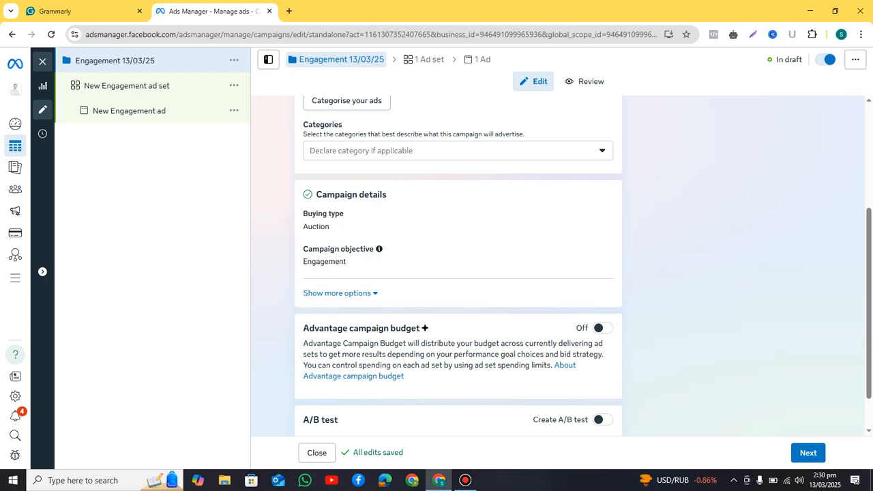
Turn on Advantage campaign budget and raise the daily budget first to Rs200, then to Rs300
scroll(457, 266, down, 2)
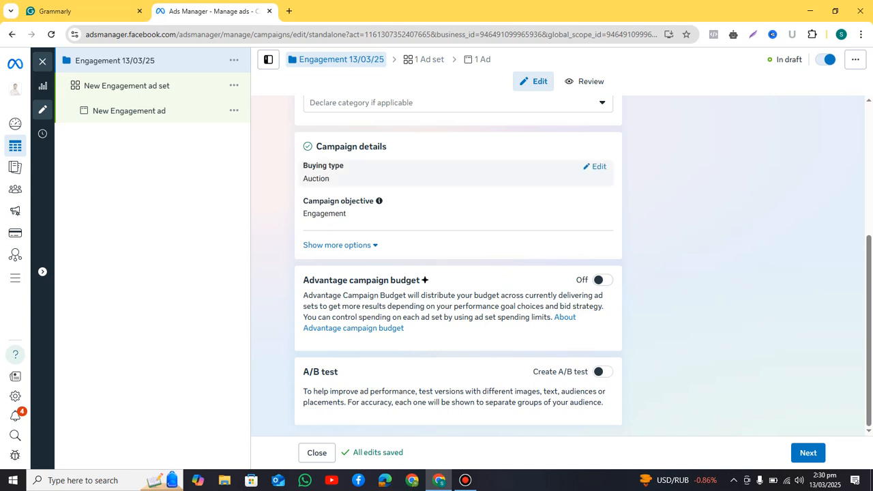
click(603, 280)
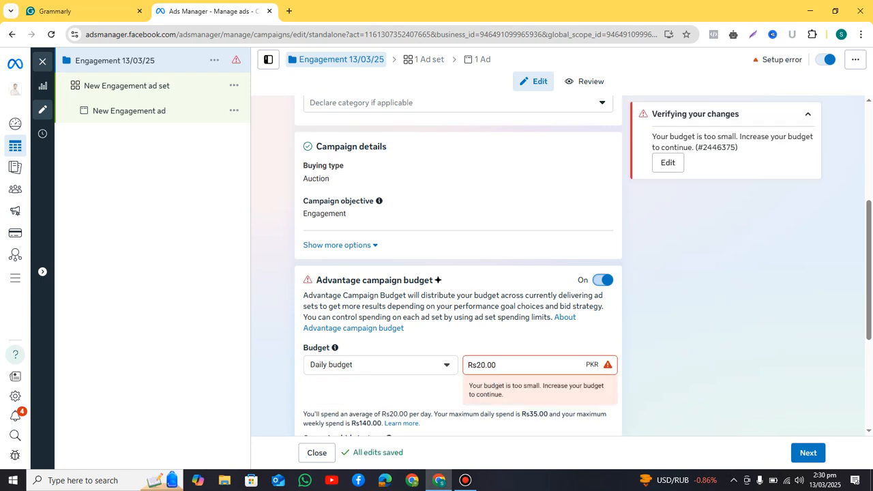
scroll(459, 273, down, 2)
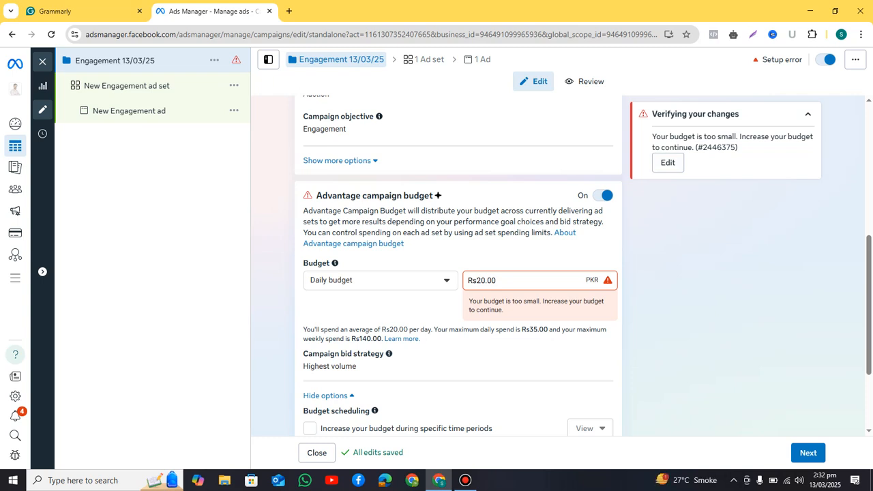
text(0)
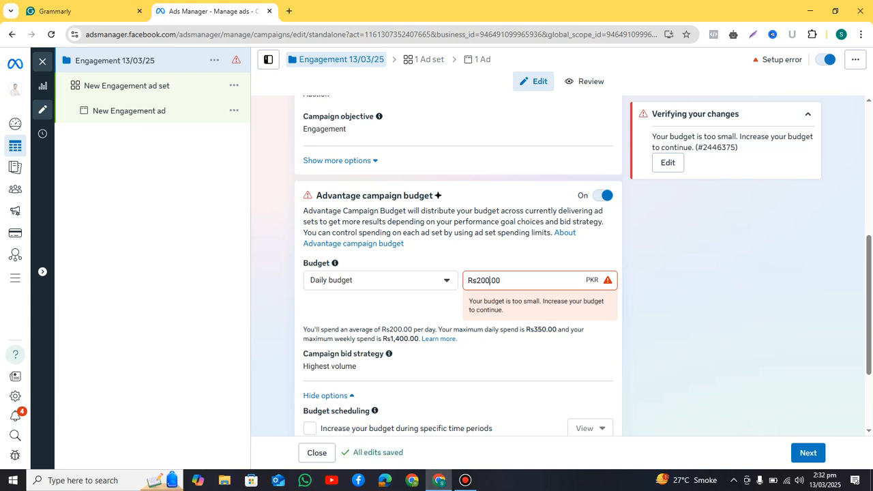
key(shift+Left)
key(shift+Left)
key(shift+Left)
text(300)
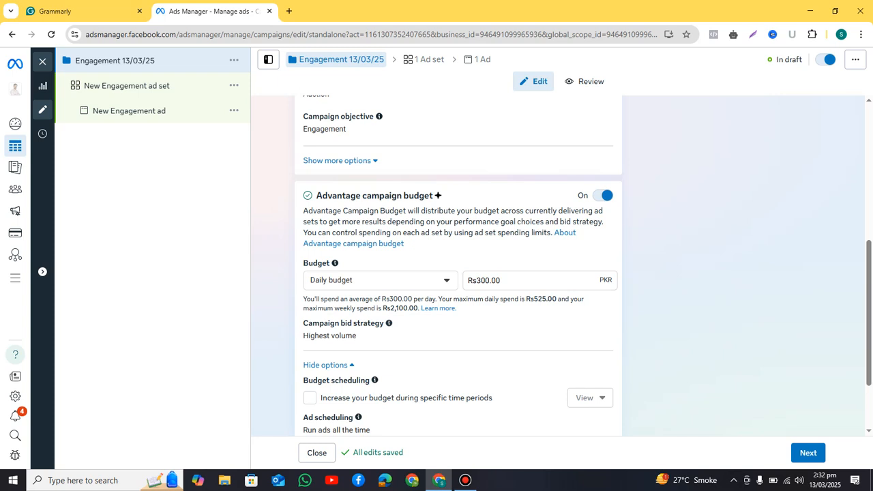
Try daily budgets of Rs280 and Rs289 for the campaign
drag(490, 280, 477, 280)
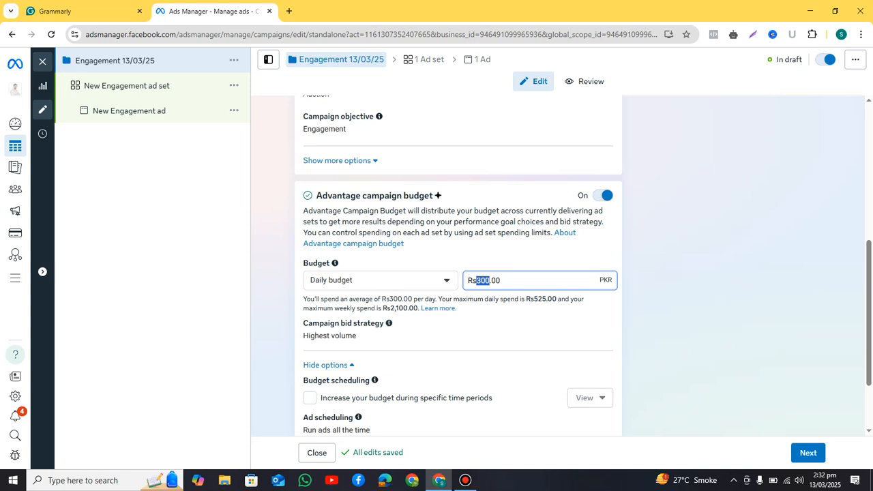
text(280)
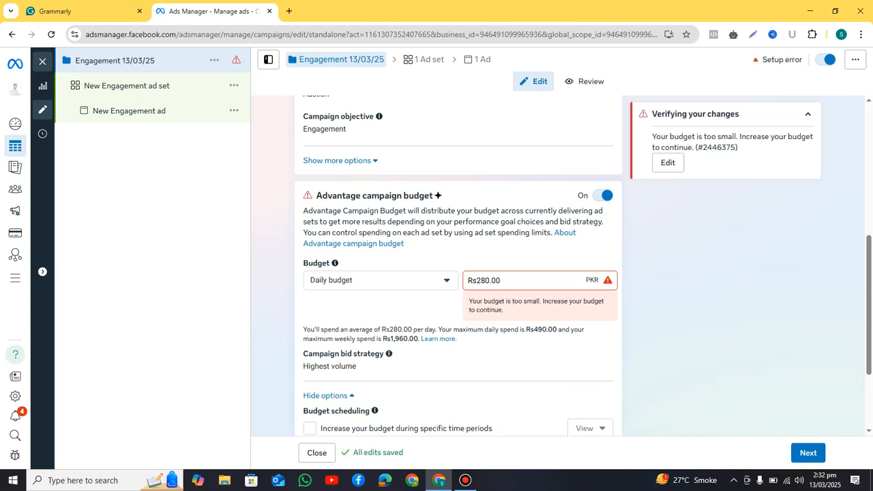
drag(491, 281, 486, 281)
text(9)
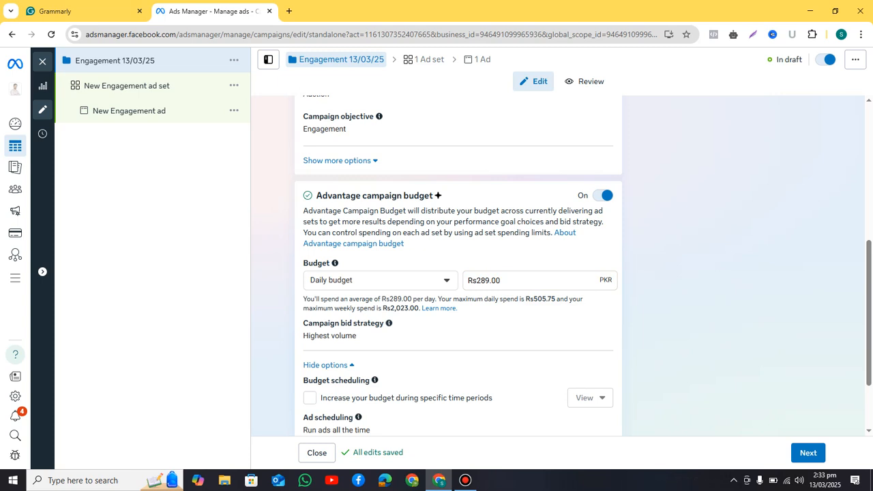
Set the daily budget to Rs300, then change the campaign's budget type to Lifetime budget
drag(490, 280, 477, 281)
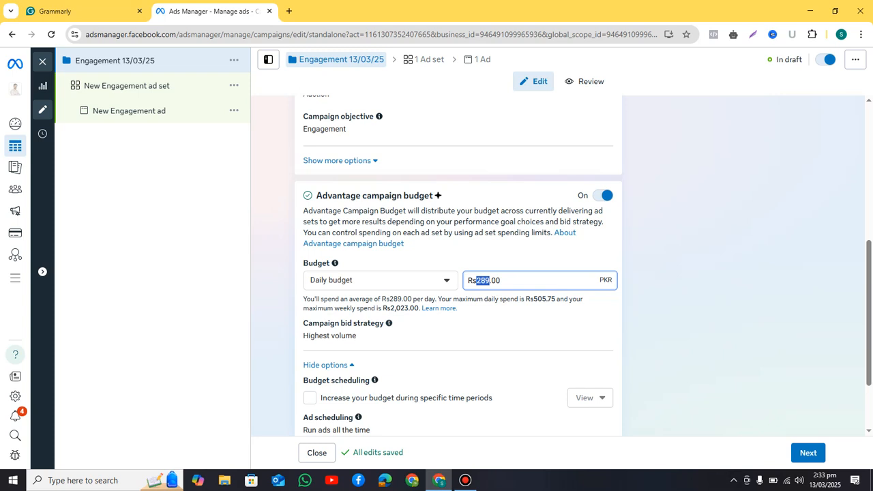
text(300)
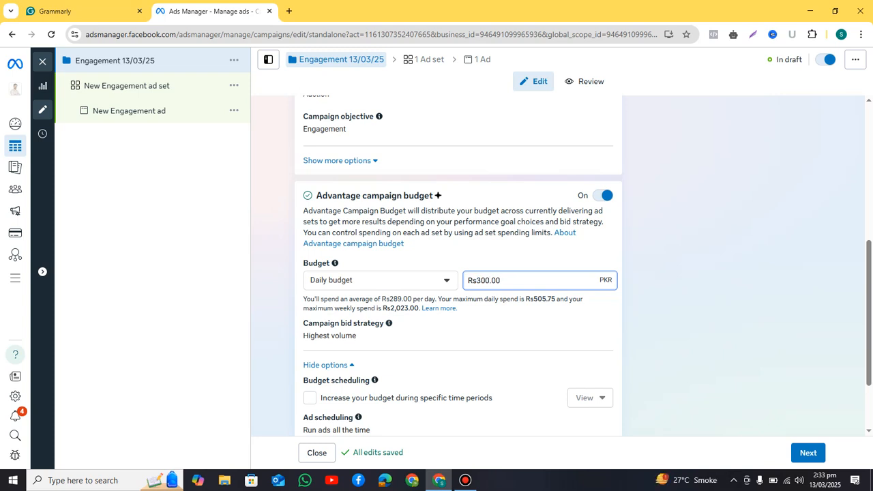
key(Tab)
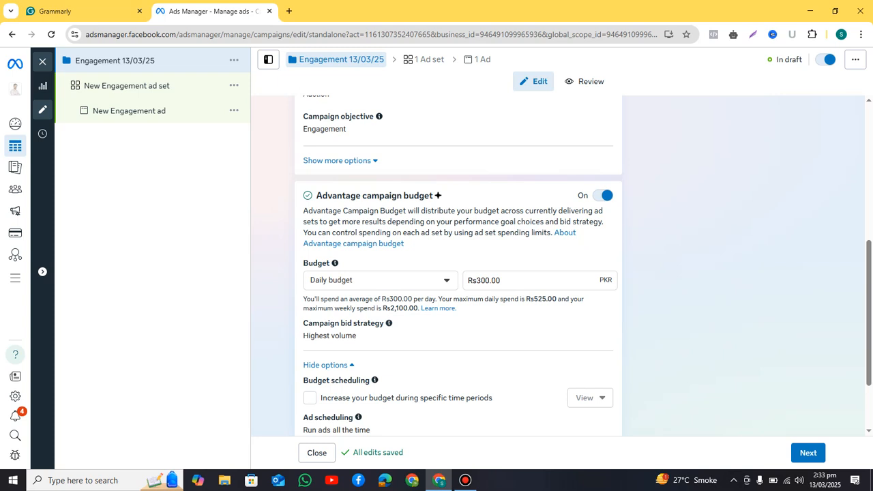
click(380, 280)
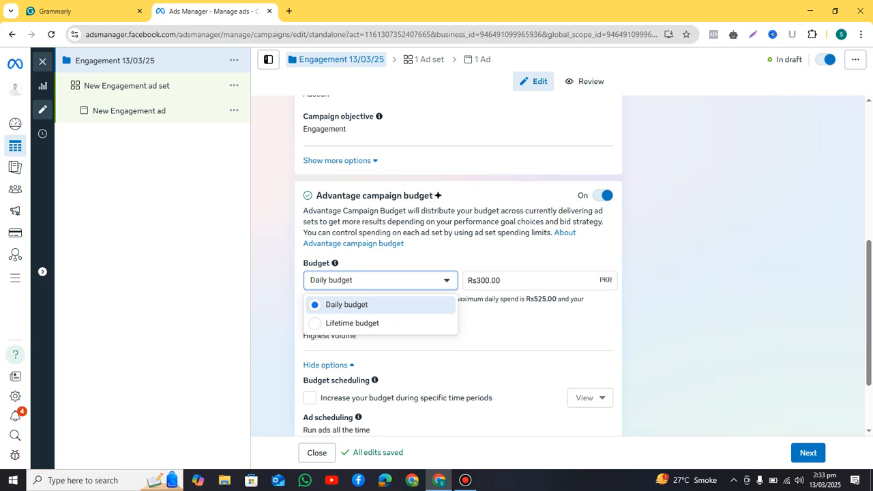
click(352, 323)
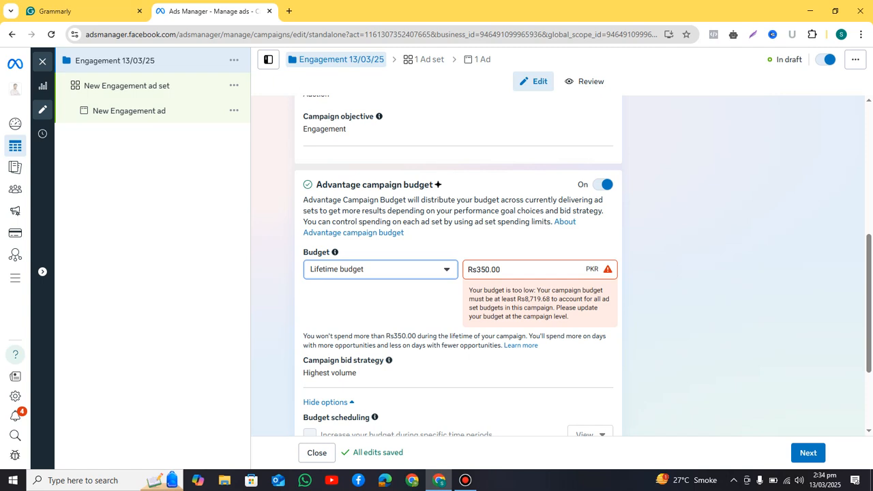
Switch to Calculator, divide the required lifetime minimum of 8,719 by 30 days, and close Calculator
click(81, 480)
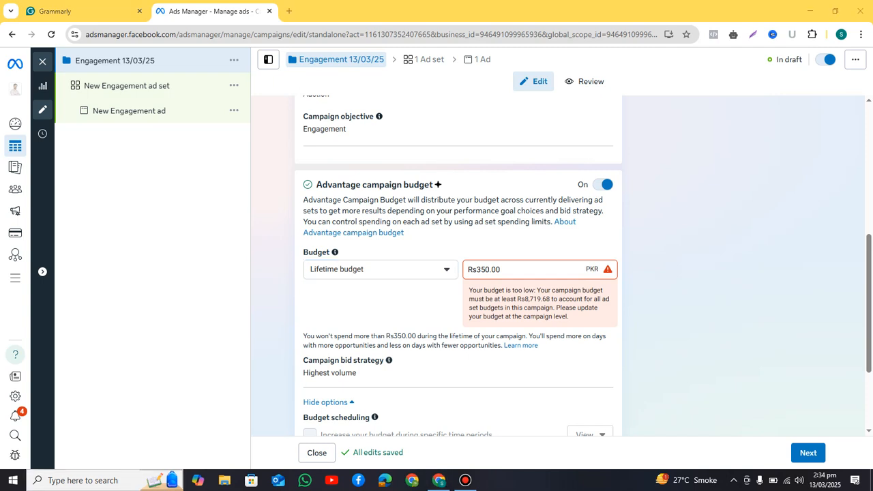
text(cal)
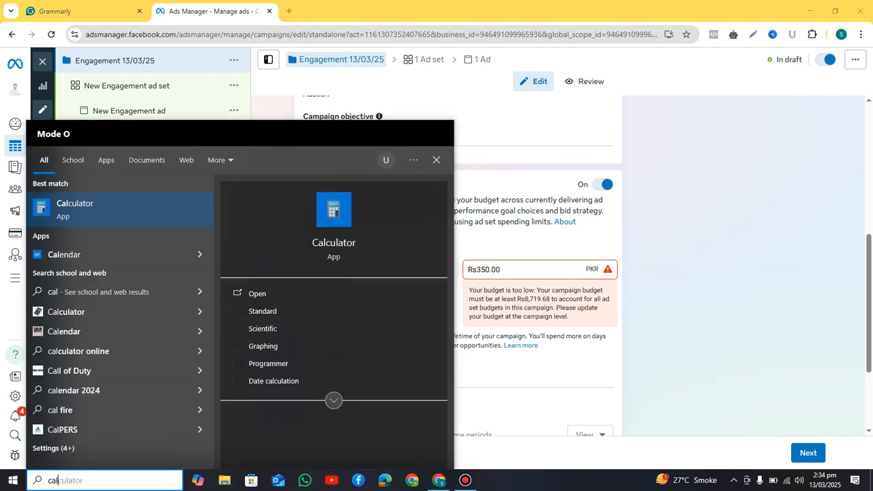
key(Return)
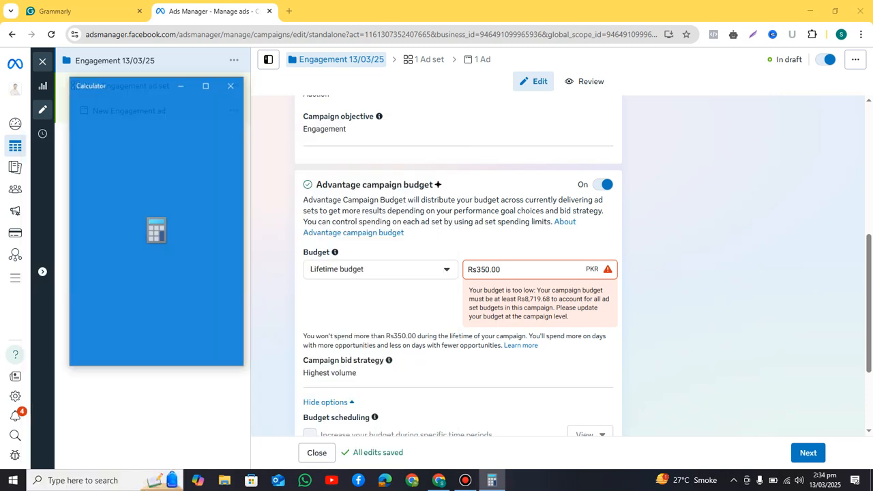
text(8)
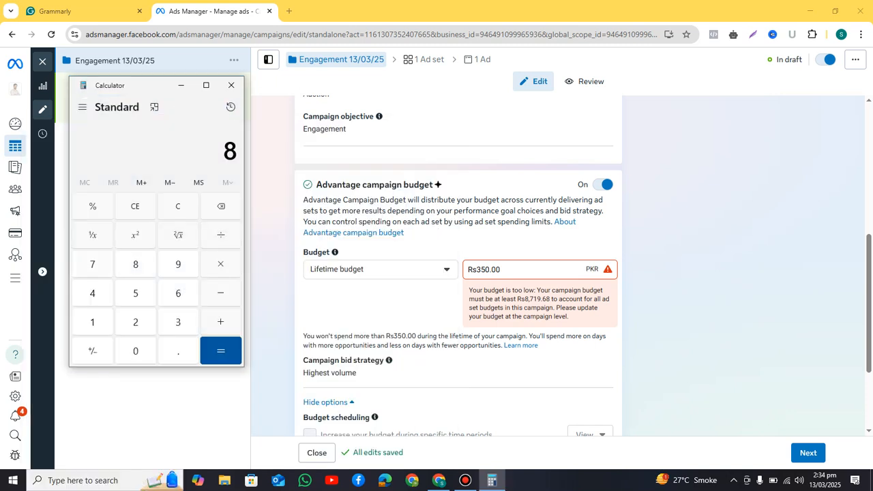
text(,71)
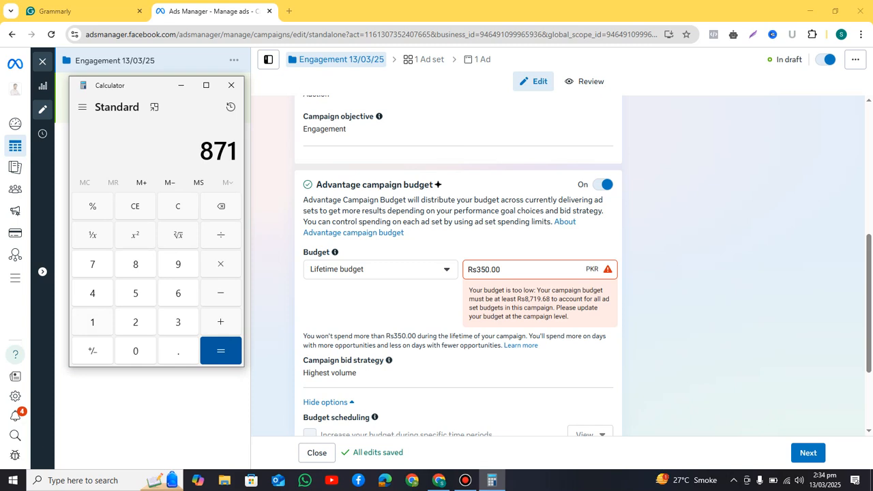
text(9)
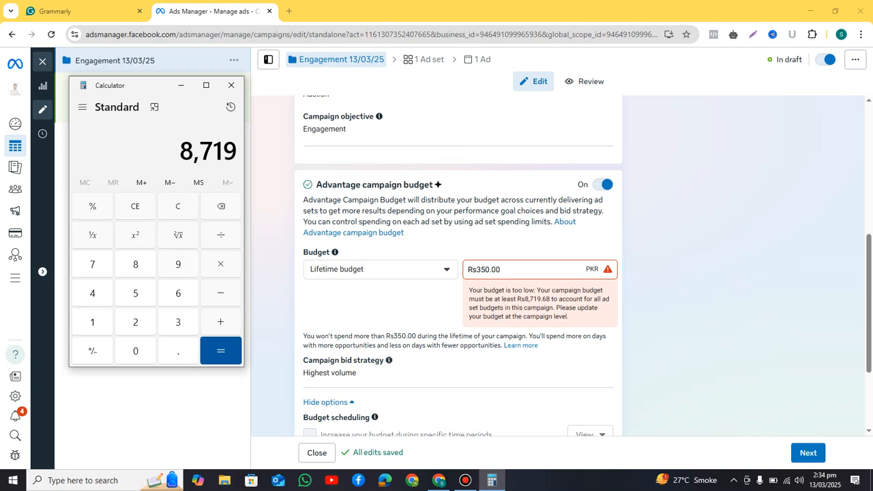
key(slash)
text(30)
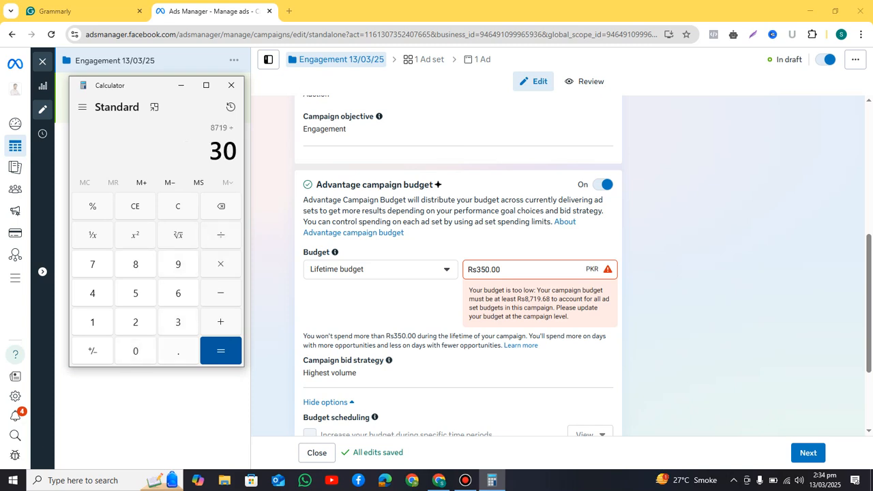
key(Return)
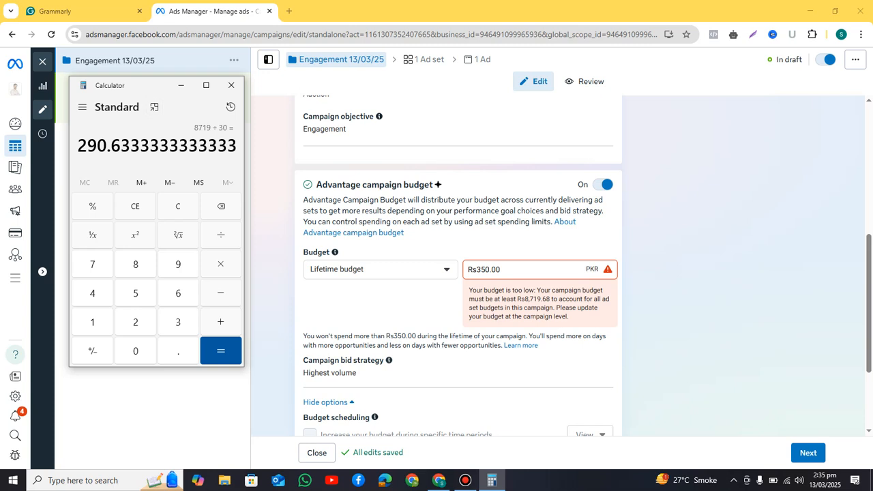
click(232, 85)
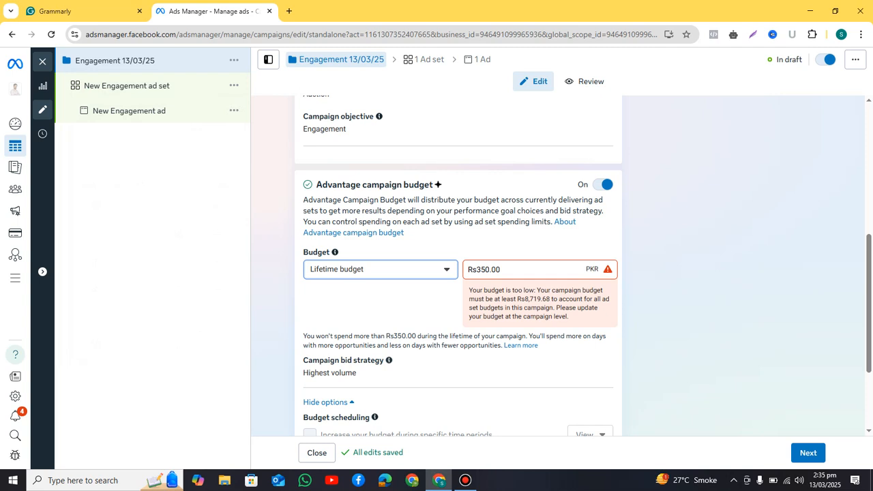
Set the campaign's lifetime budget to Rs9,000 and reselect Lifetime budget as its type
drag(490, 270, 481, 269)
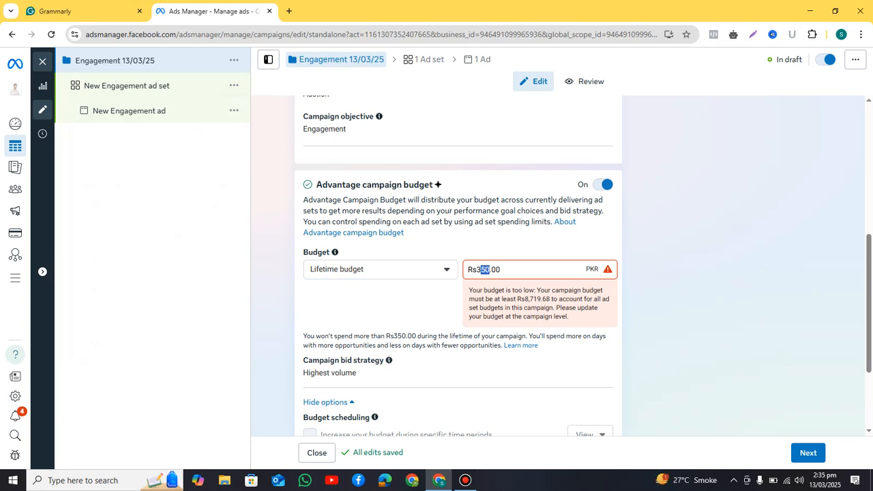
key(BackSpace)
key(BackSpace)
text(9000)
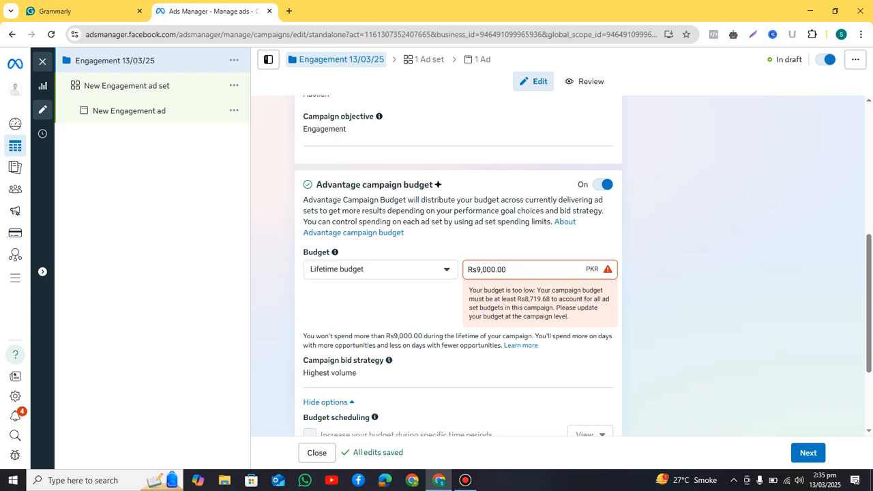
click(380, 269)
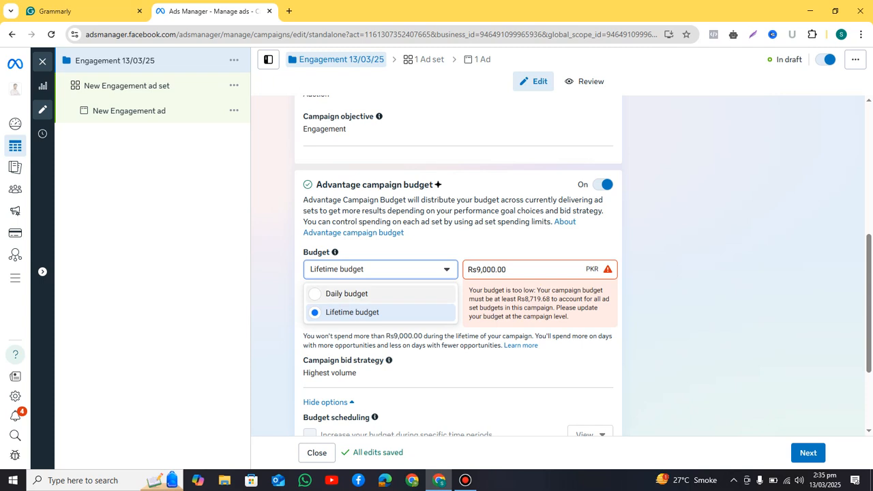
click(352, 312)
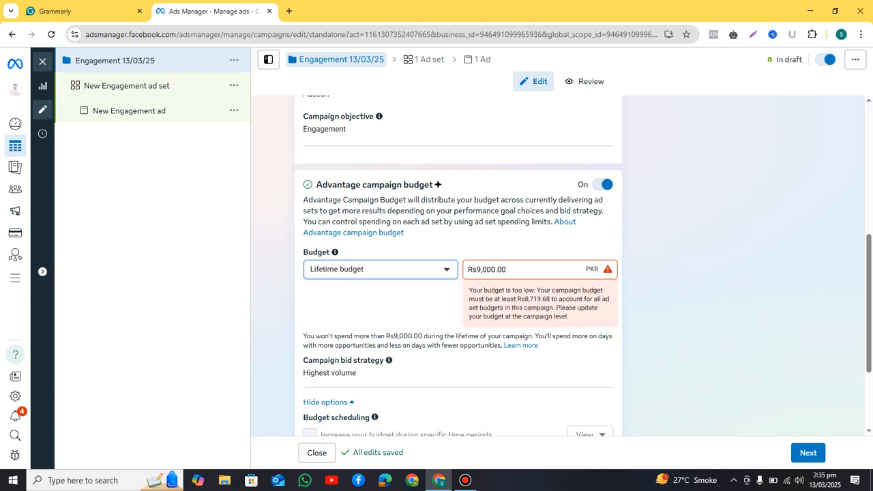
Switch the campaign's budget type to Daily budget and back to Lifetime budget
click(381, 269)
click(348, 294)
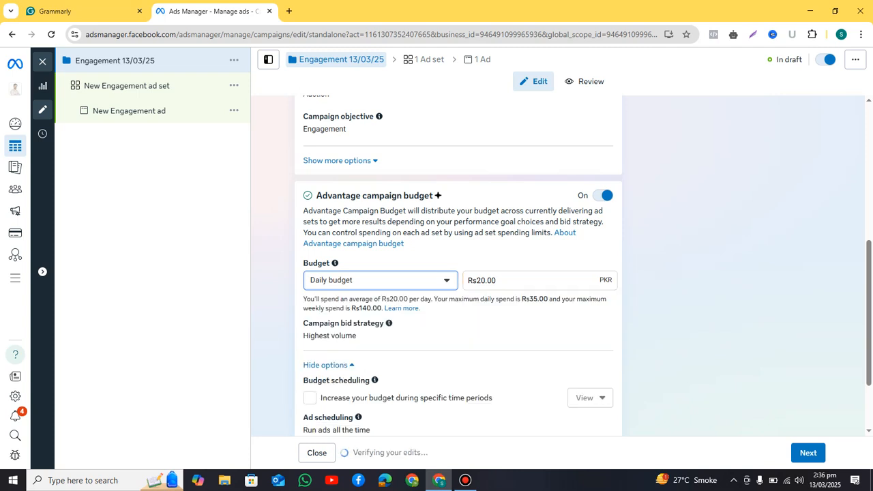
click(381, 281)
click(352, 323)
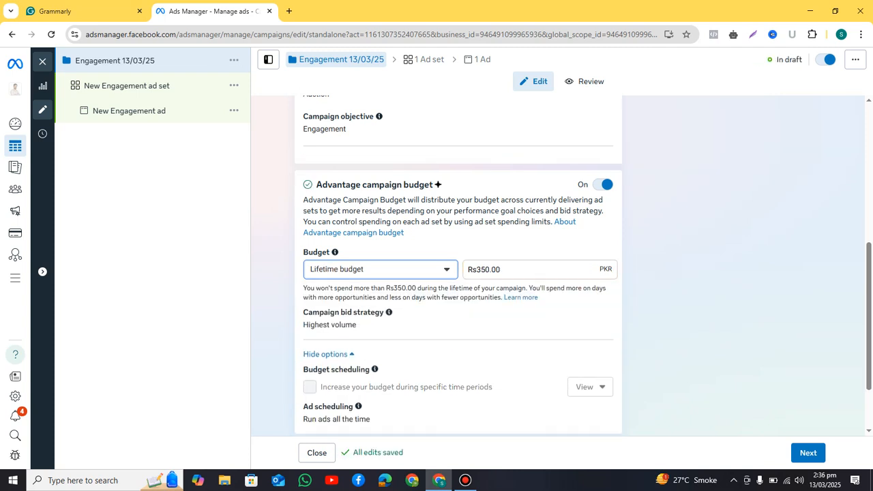
Set the campaign's lifetime budget to Rs9,000, then raise it to Rs9,100
drag(491, 269, 476, 270)
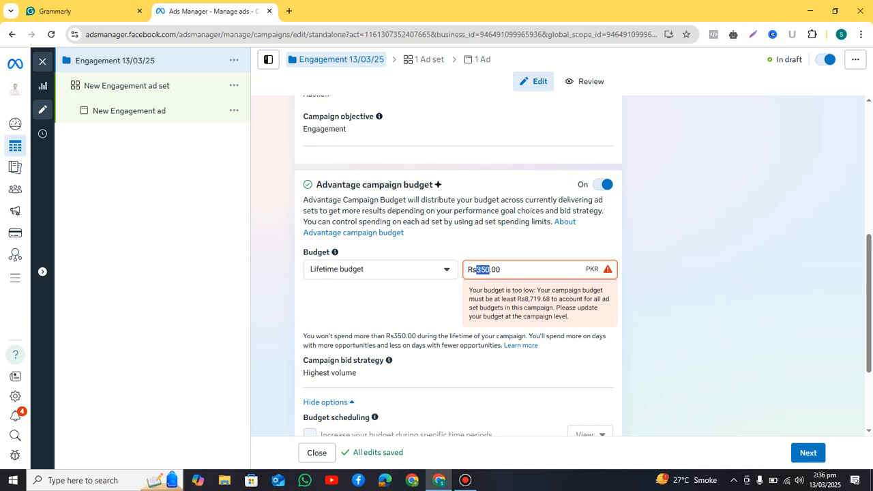
text(9000)
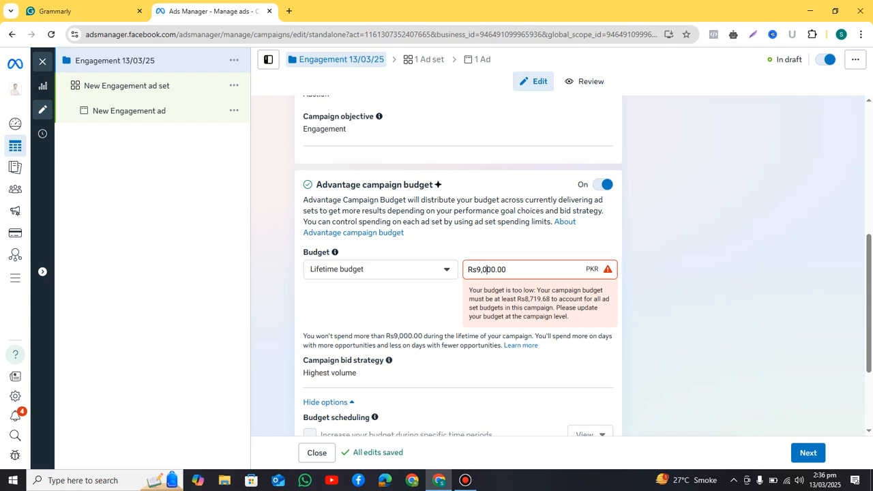
key(BackSpace)
text(1)
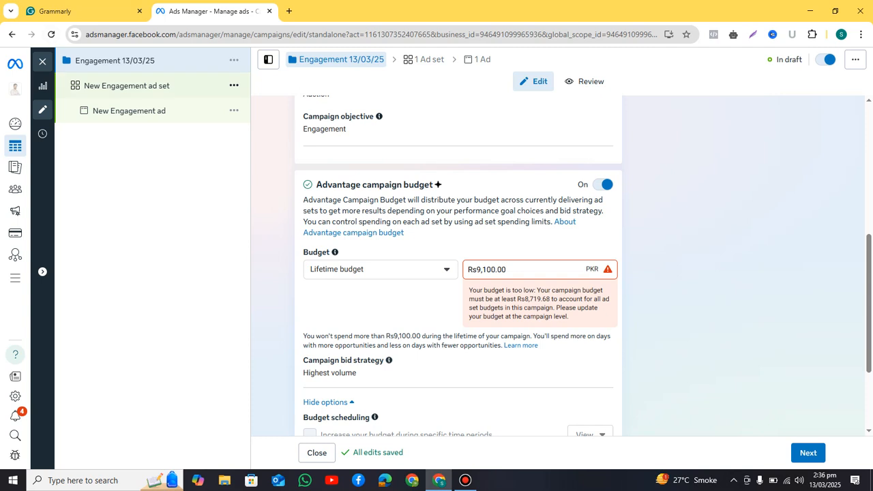
Reload the campaign editor, return to the Advantage campaign budget section, and dismiss the payment method notification
click(51, 34)
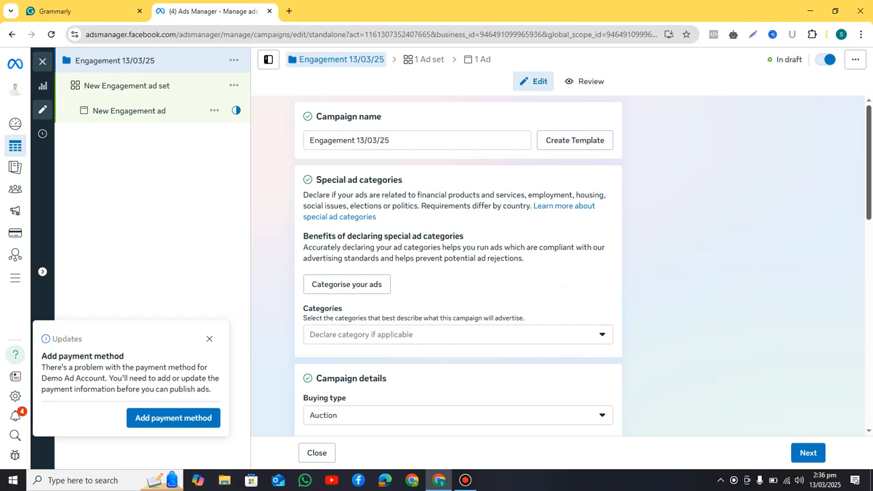
scroll(333, 273, down, 3)
scroll(332, 273, down, 4)
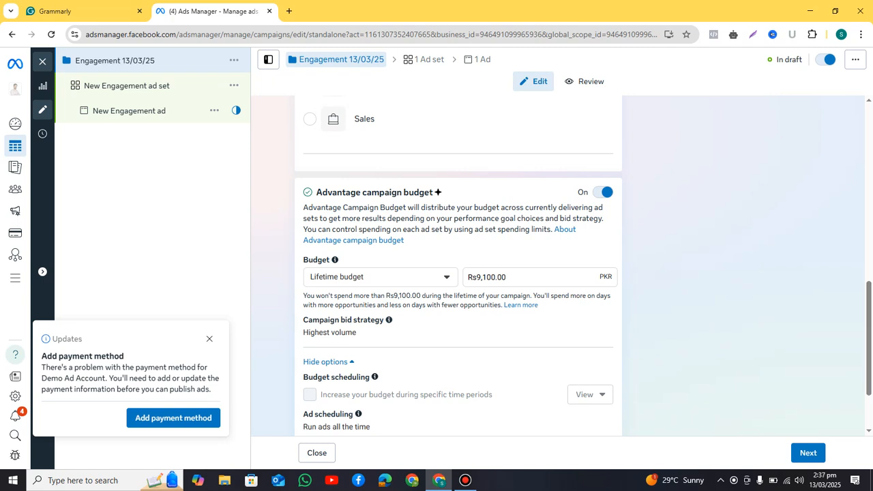
click(210, 339)
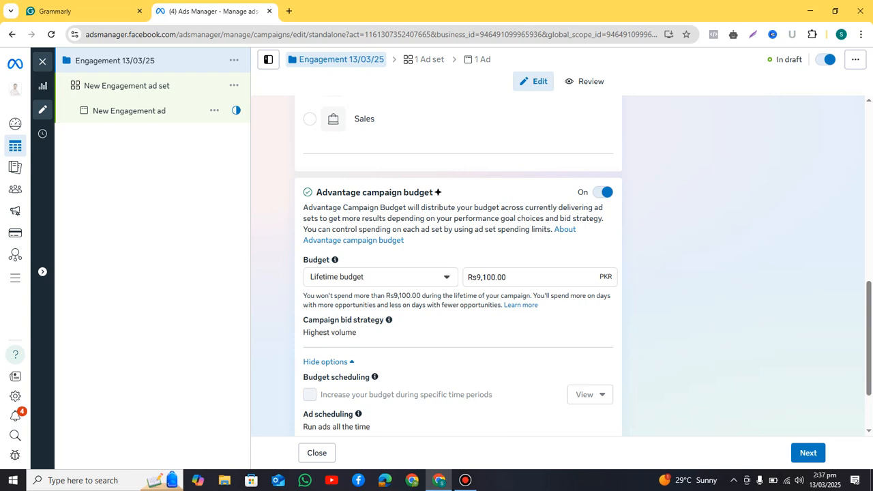
Edit the campaign's ad scheduling and enable running ads on a schedule
click(381, 277)
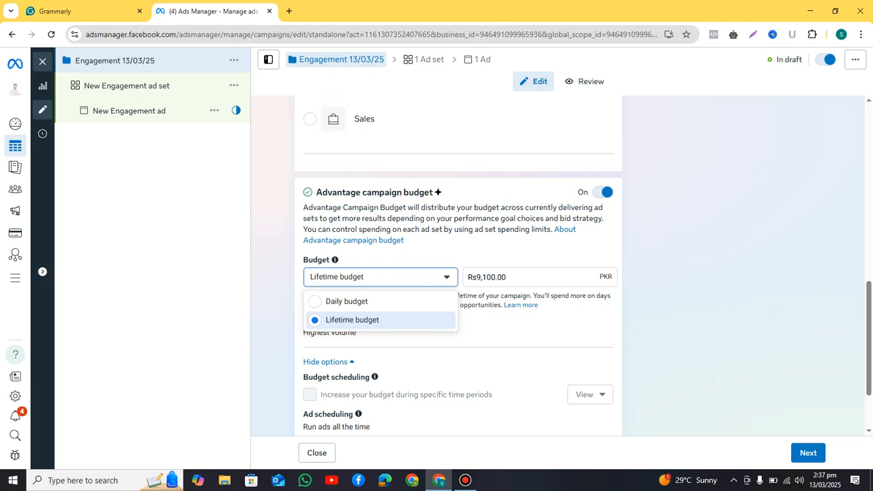
key(Escape)
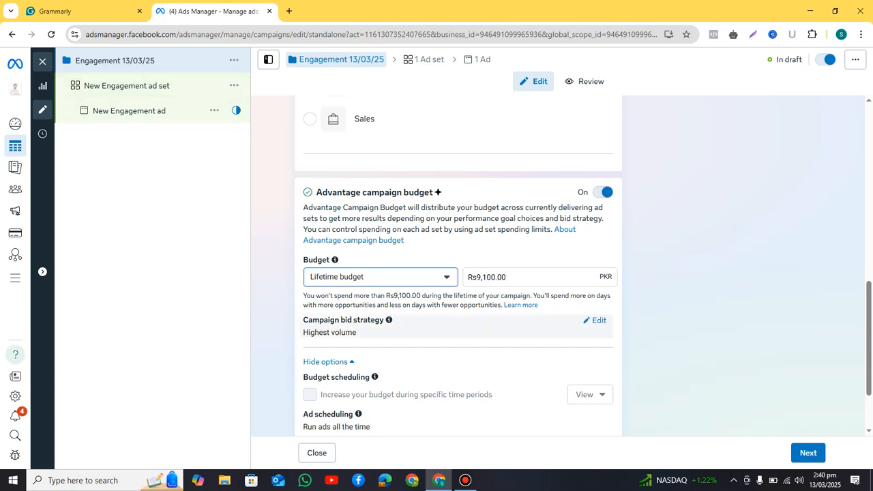
scroll(458, 266, down, 2)
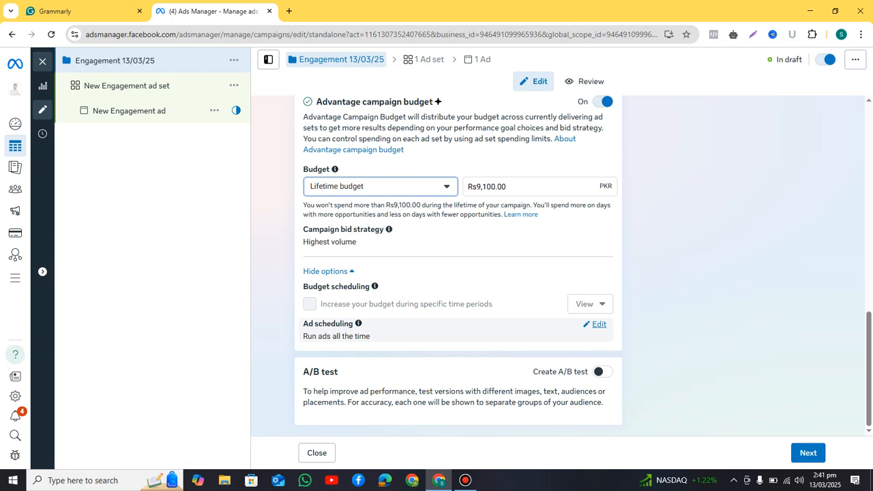
click(599, 325)
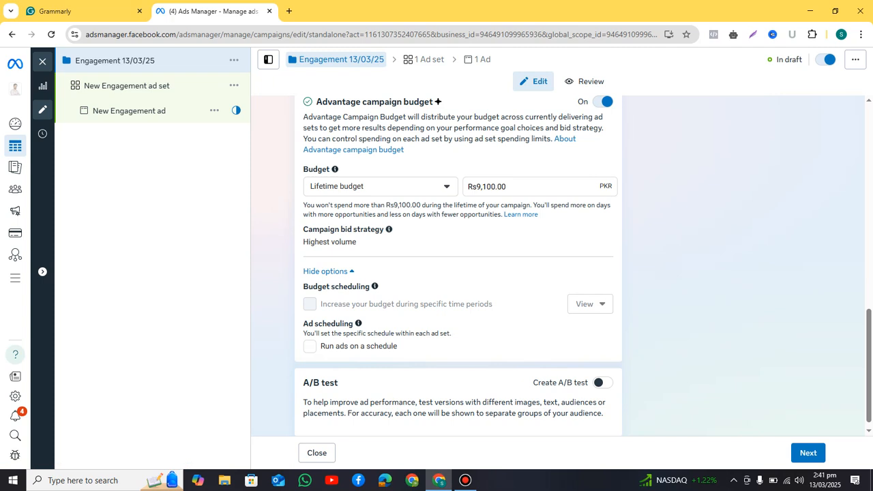
click(310, 347)
scroll(458, 266, down, 1)
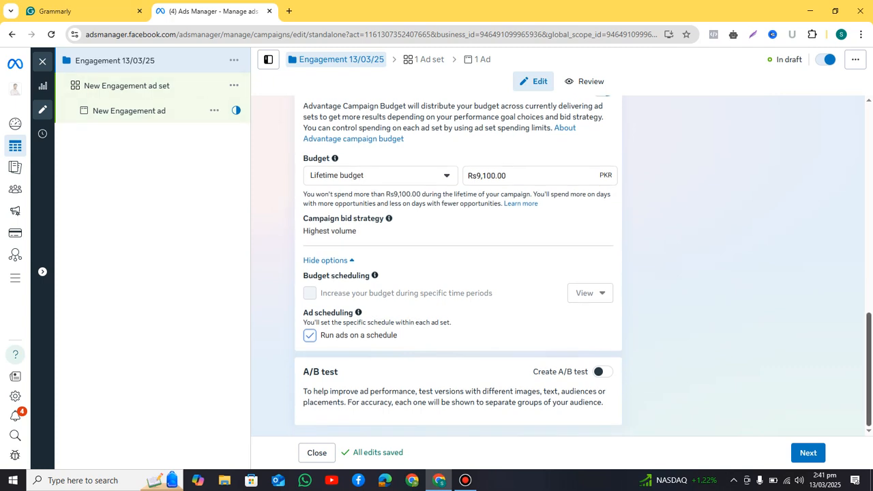
Review the campaign settings from the campaign name to the budget section and continue to the New Engagement ad set
scroll(333, 176, up, 5)
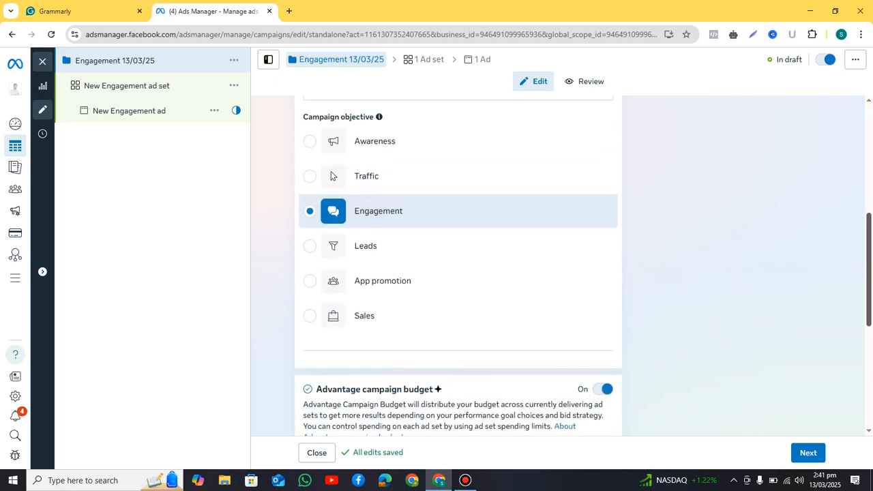
scroll(458, 266, up, 5)
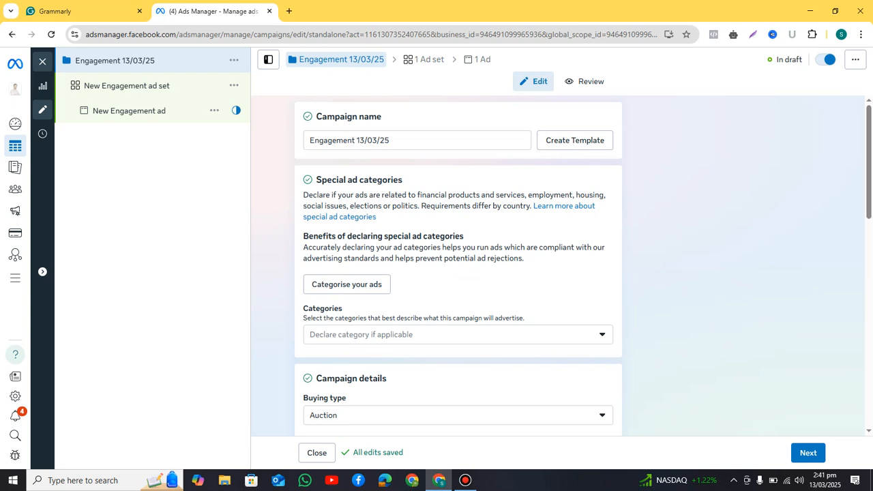
scroll(332, 135, down, 5)
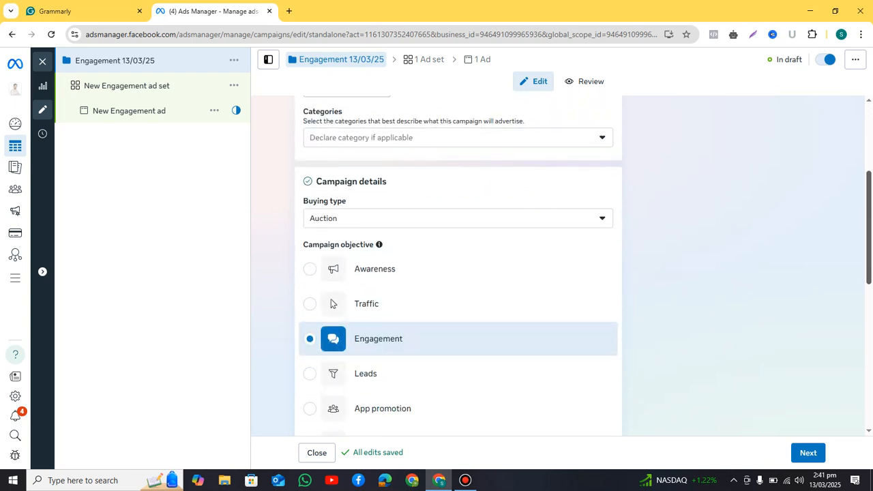
scroll(332, 135, down, 3)
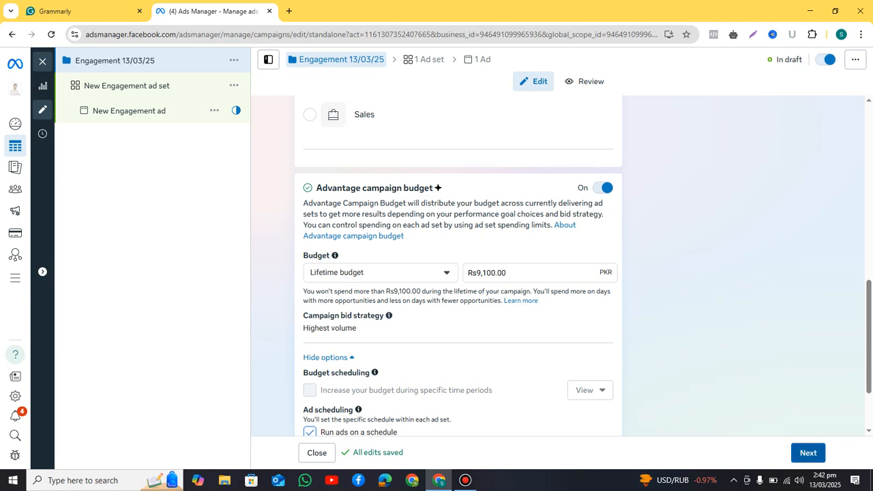
click(808, 453)
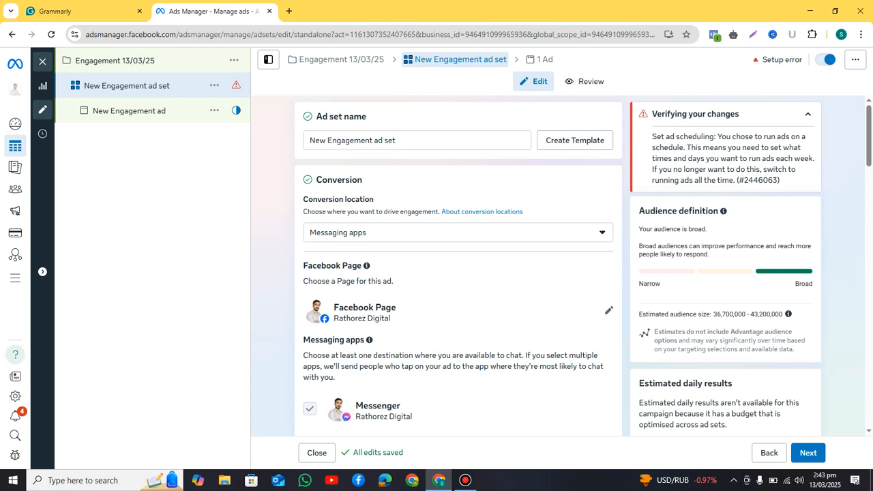
Switch to the Grammarly notes and highlight the word Campaign, followed by the word Adset, in the hierarchy list
click(76, 11)
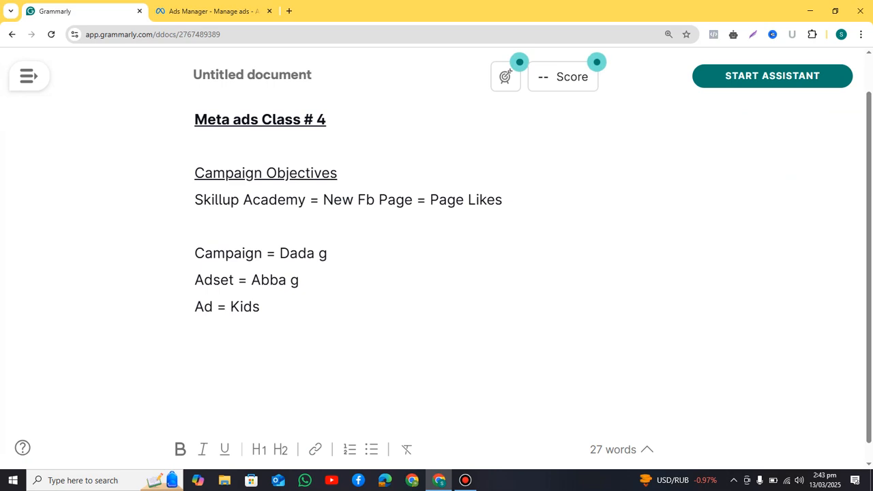
click(262, 253)
key(shift+Left)
key(shift+Left)
key(shift+Left)
key(shift+Left)
key(shift+Left)
key(shift+Left)
key(shift+Left)
key(shift+Left)
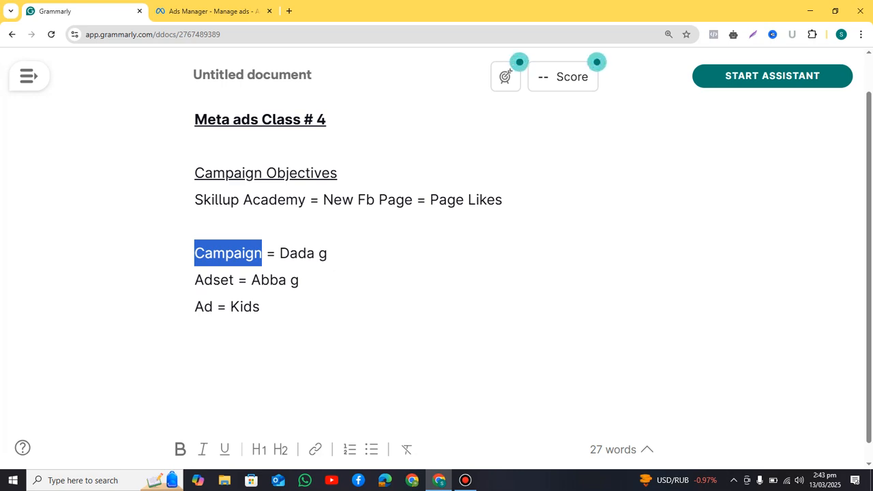
drag(234, 280, 194, 280)
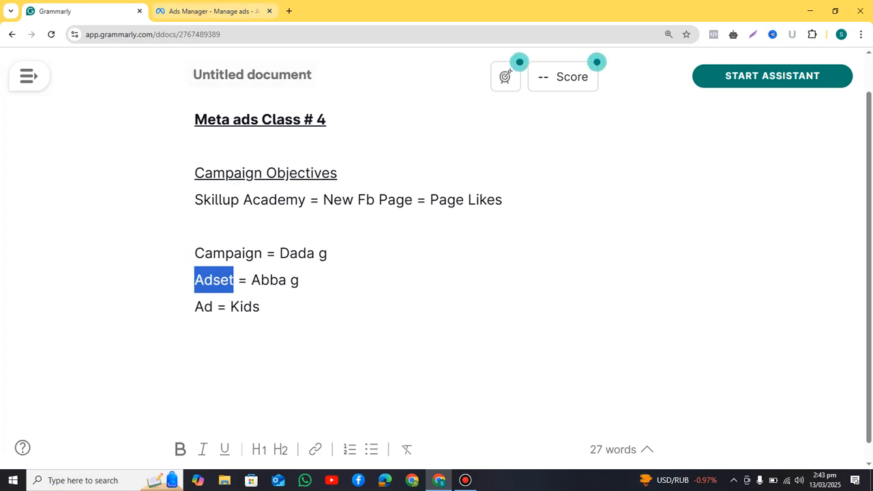
Return to the ad set in Ads Manager, highlight the Conversion section heading, and clear the highlight
click(212, 11)
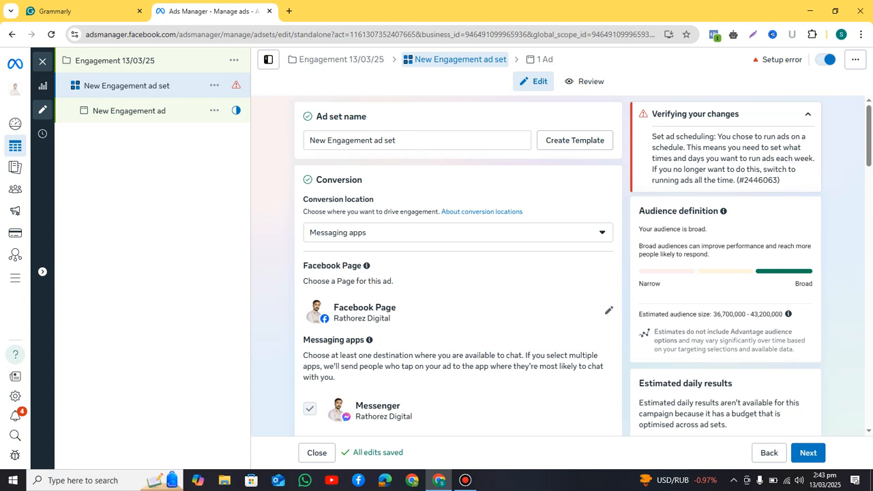
drag(363, 180, 317, 180)
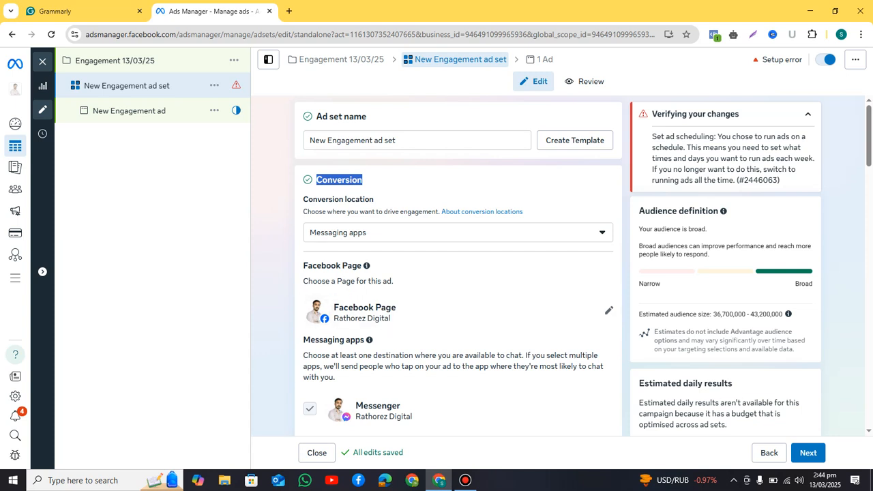
click(369, 183)
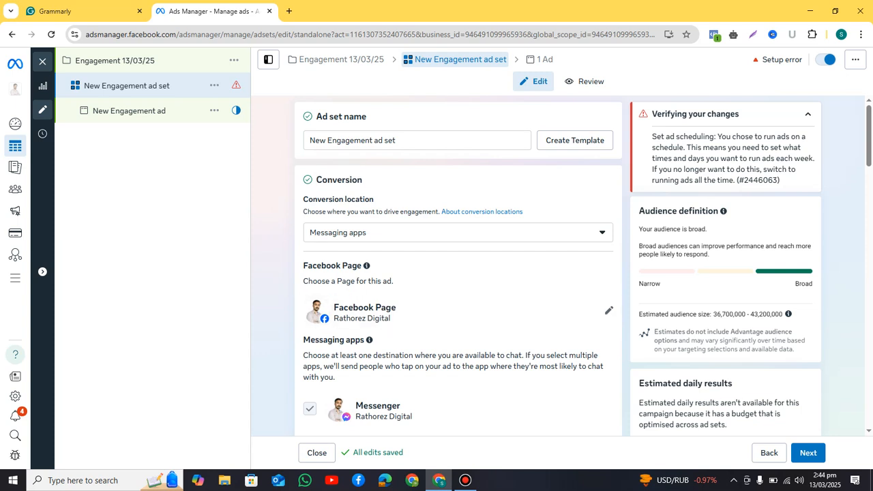
Add the line "Conversion = Results = Page likes, Sales, Messages, Leads" below the hierarchy list in the Grammarly notes
click(82, 11)
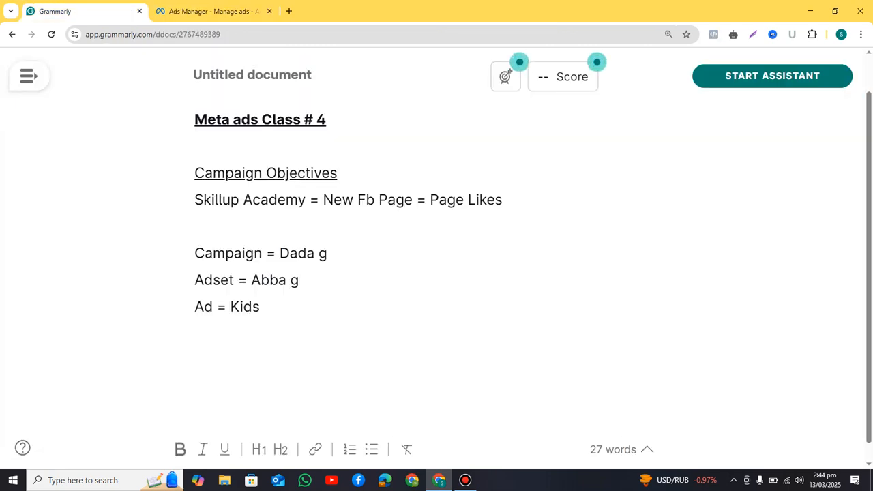
key(Down)
key(Down)
key(Return)
key(Return)
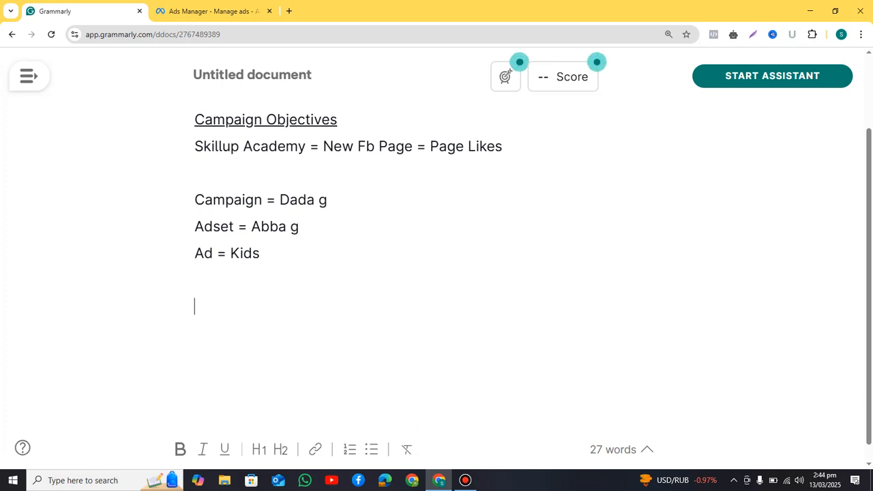
text(Conv)
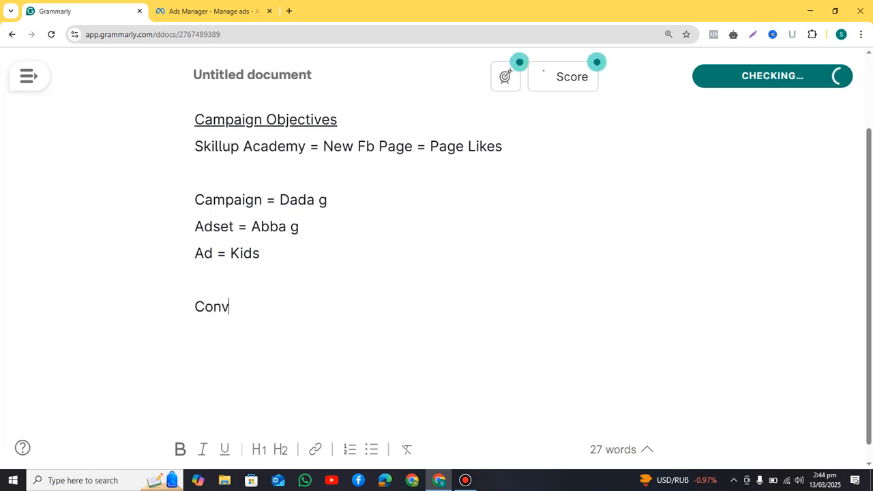
text(ersion =)
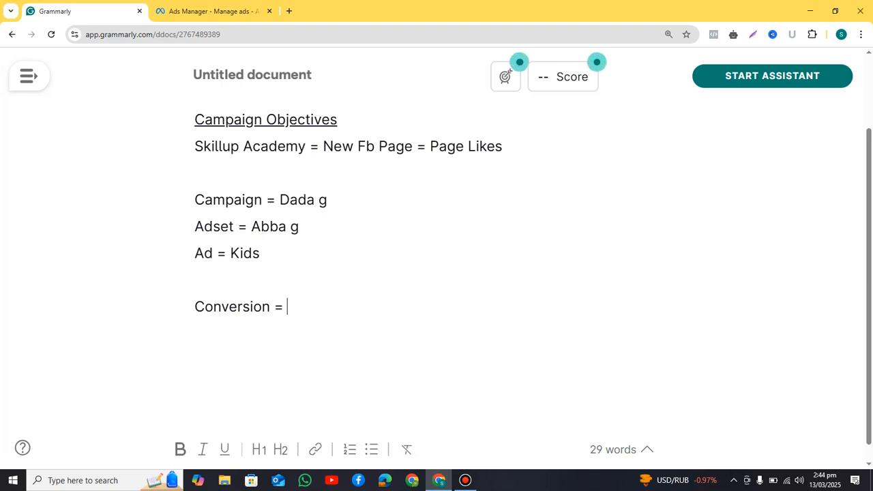
text(Results)
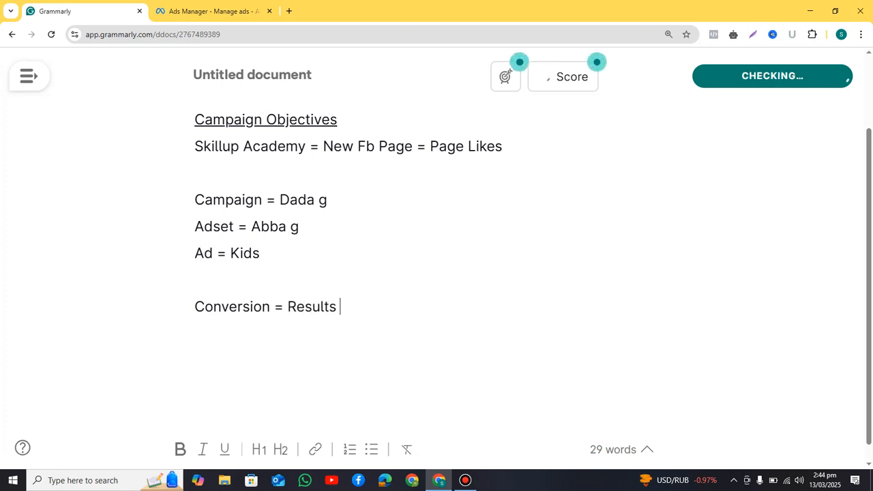
text( =)
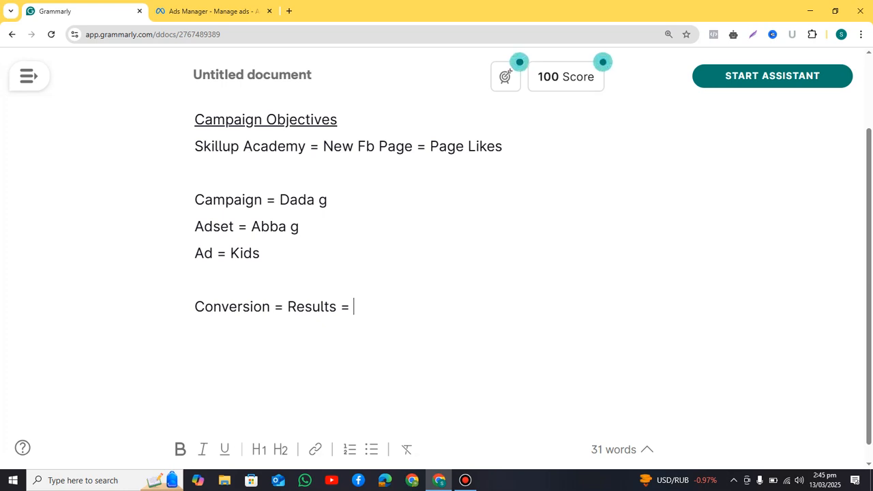
text(Page li)
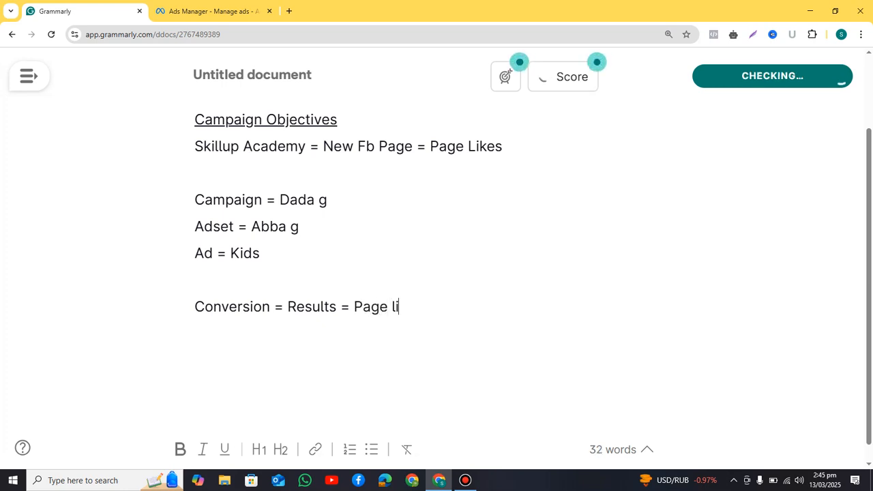
text(kes,)
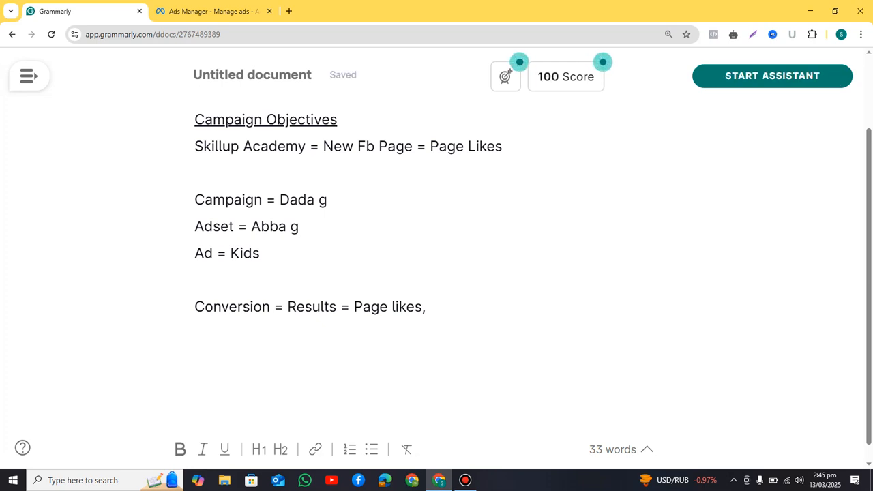
text( Sales, )
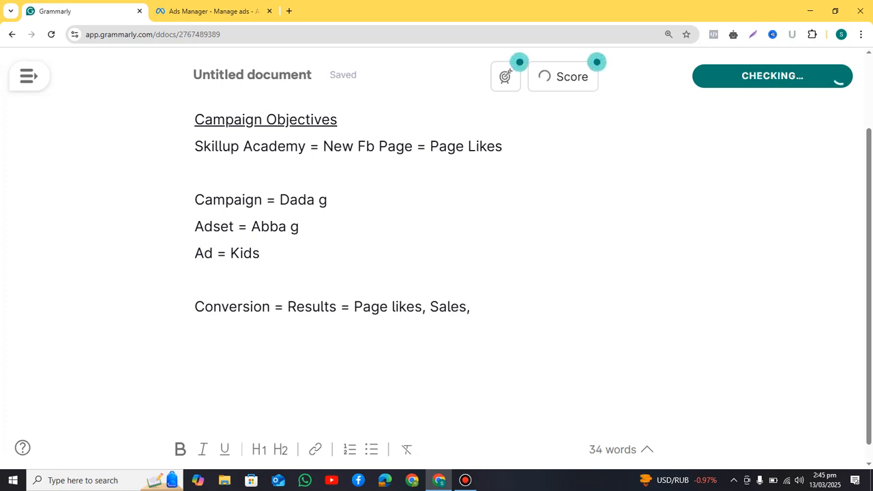
text(Me)
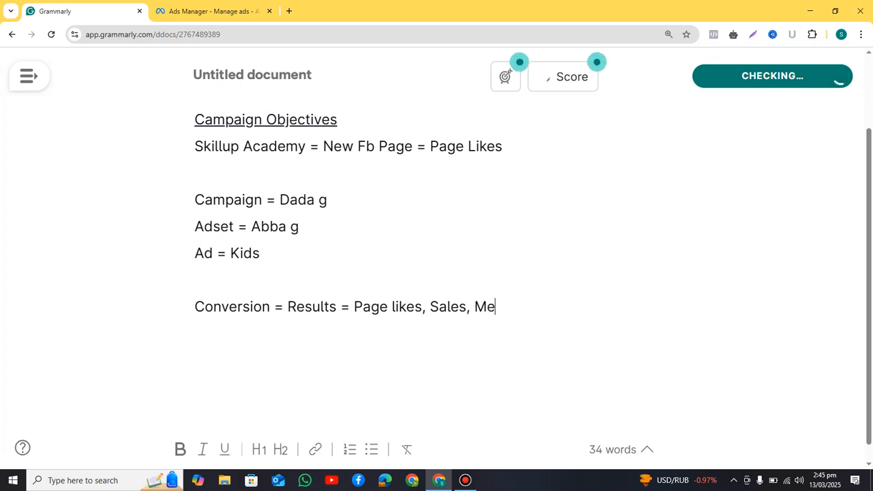
text(ssages, )
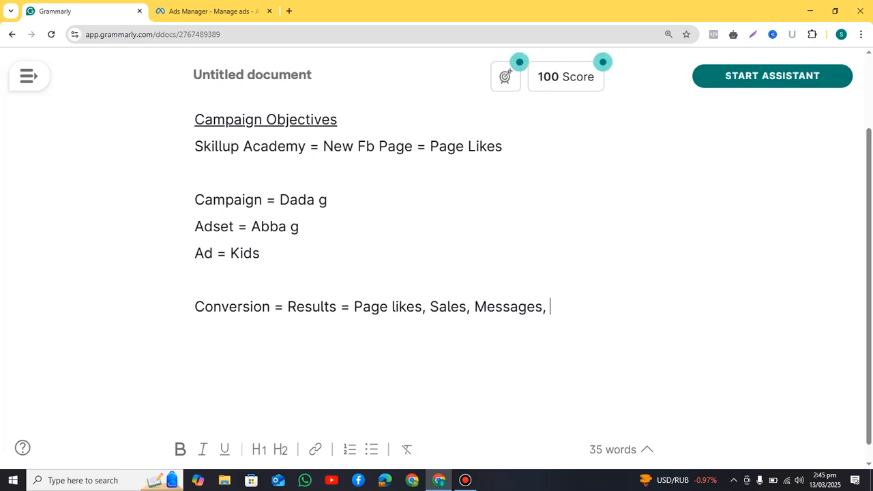
text(Leads)
Switch back to Ads Manager and set the ad set's conversion location to Facebook Page
click(213, 11)
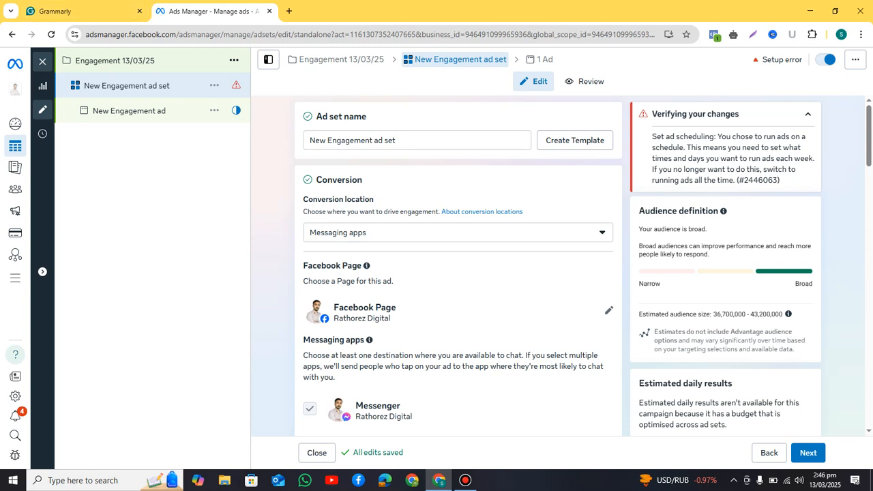
click(458, 233)
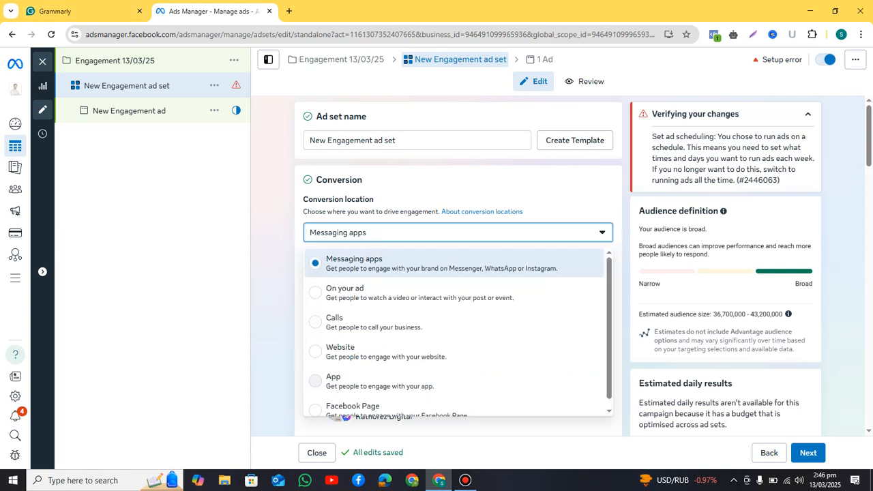
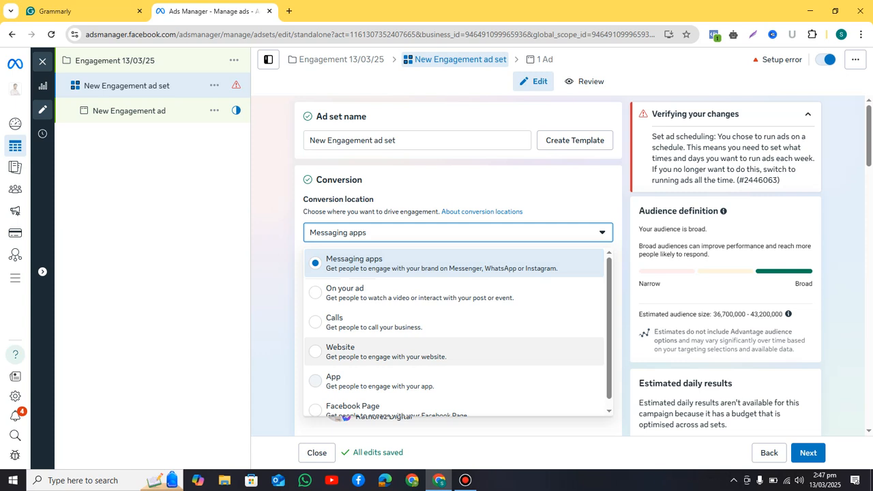
mouse_move(368, 380)
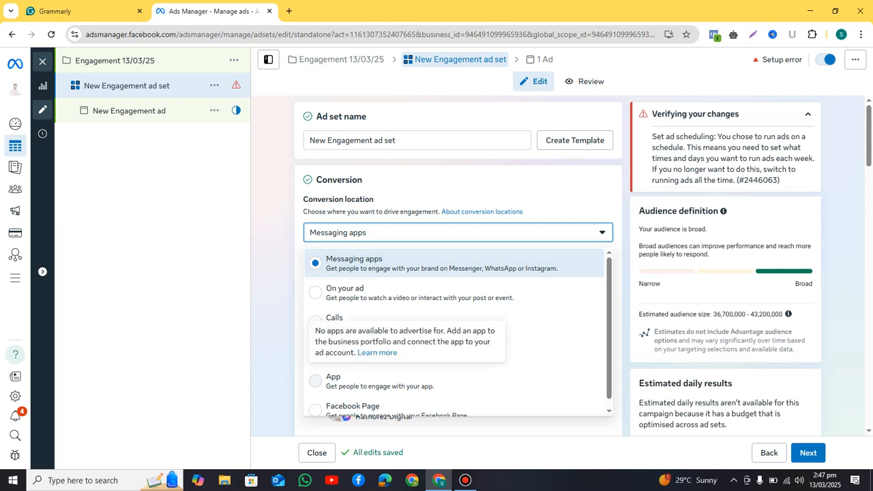
scroll(457, 333, down, 1)
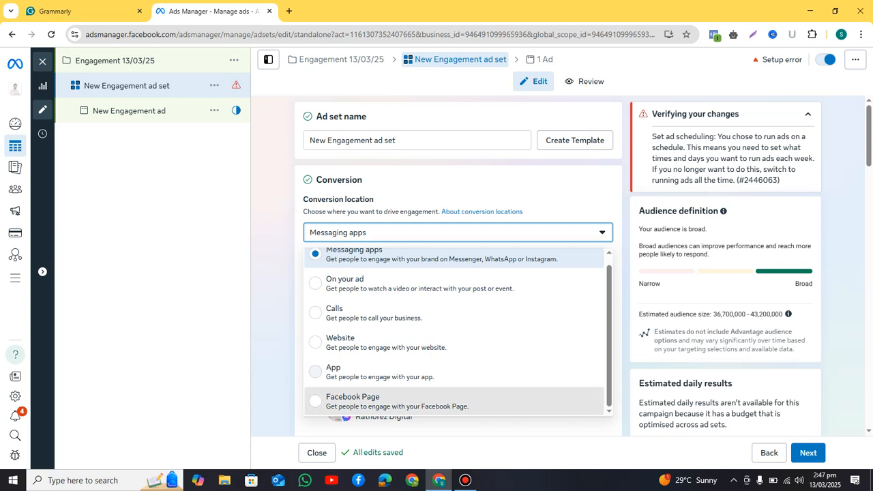
click(369, 401)
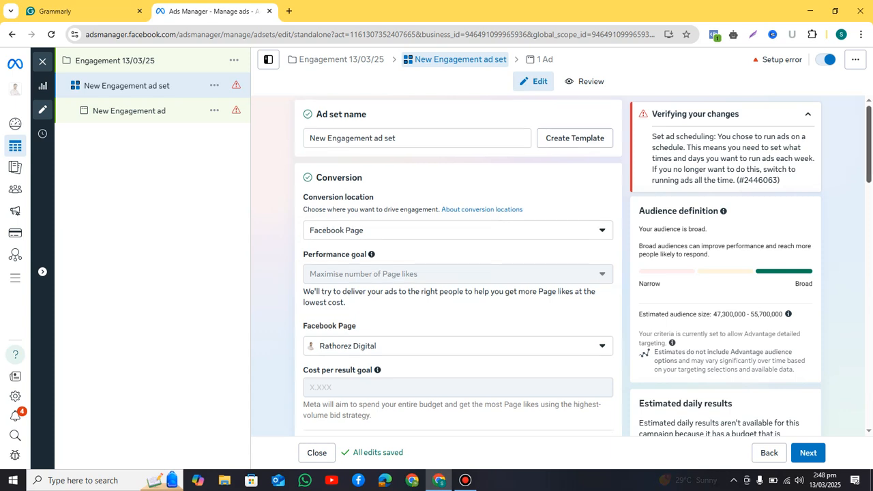
Choose the Rathorez Digital page under Digital Clicks as the ad set's Facebook Page
scroll(458, 266, down, 1)
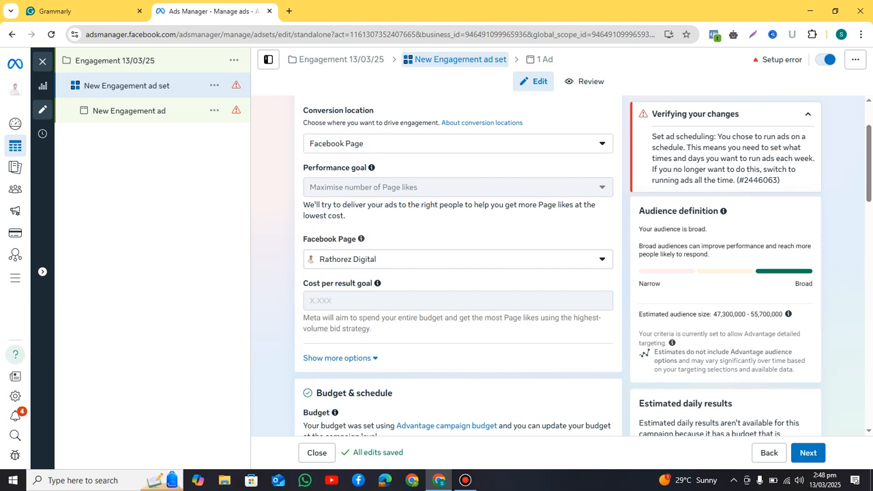
click(458, 259)
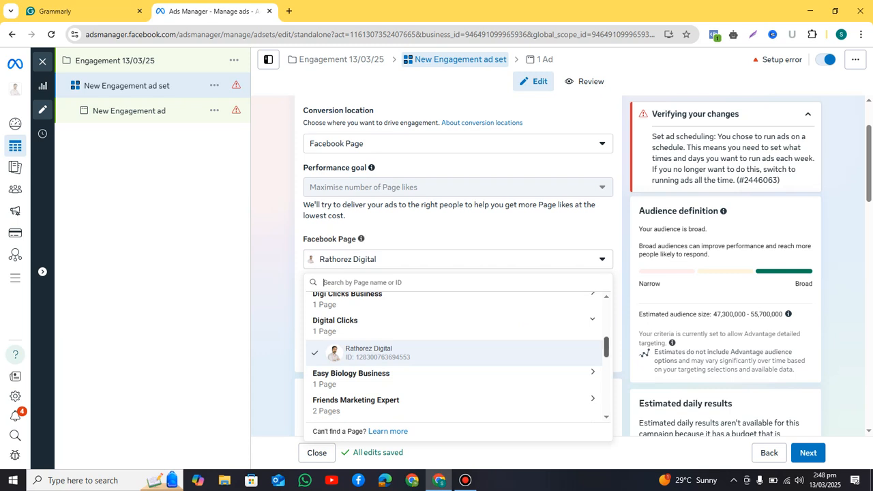
mouse_move(607, 347)
mouse_down()
mouse_move(606, 312)
mouse_move(606, 403)
mouse_move(606, 345)
mouse_up()
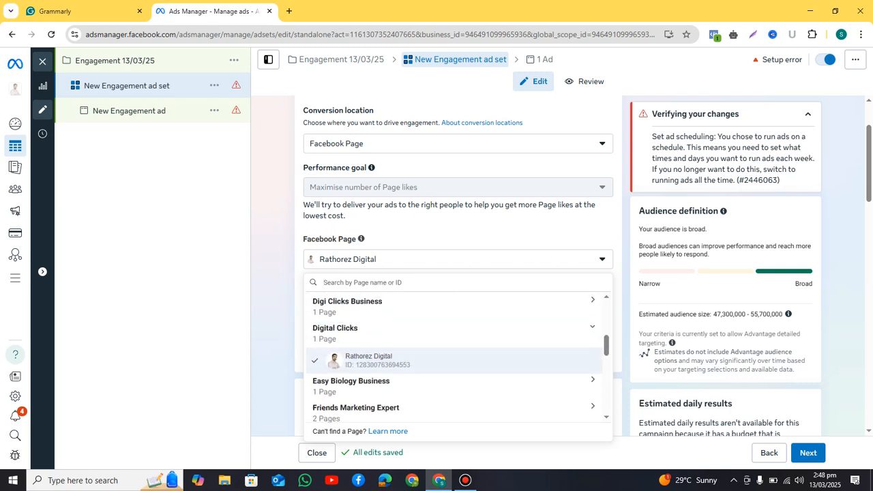
click(366, 360)
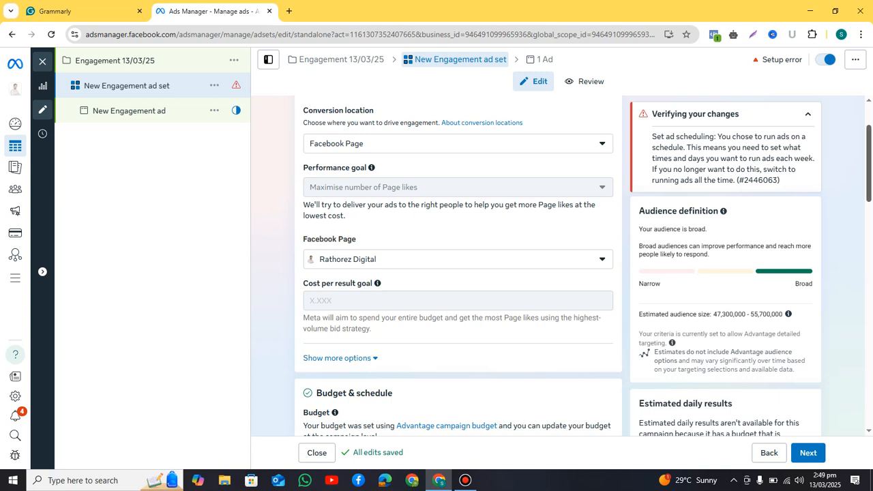
Set the ad set's end date to 20 March 2025 in the budget and schedule section
scroll(458, 266, down, 3)
scroll(458, 266, down, 2)
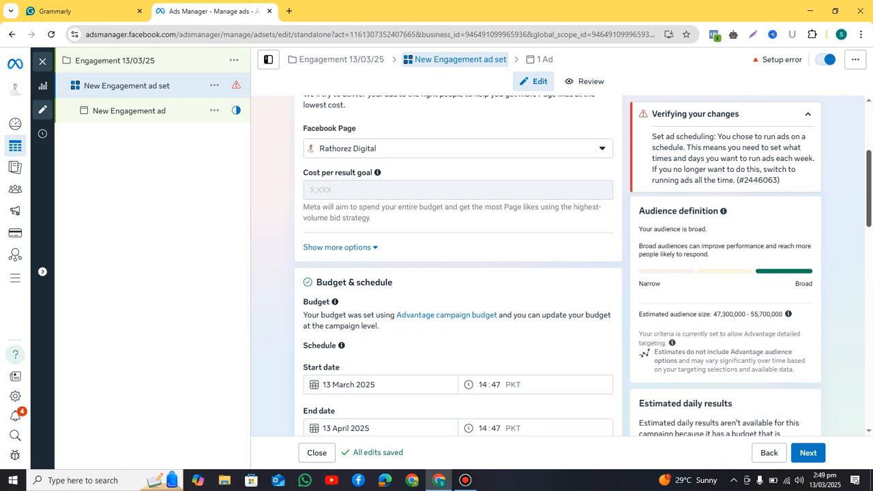
scroll(457, 266, down, 1)
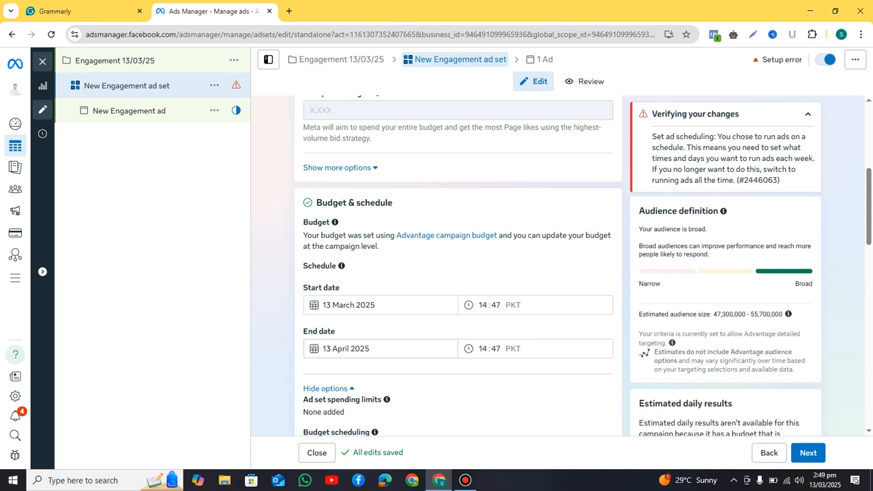
click(333, 349)
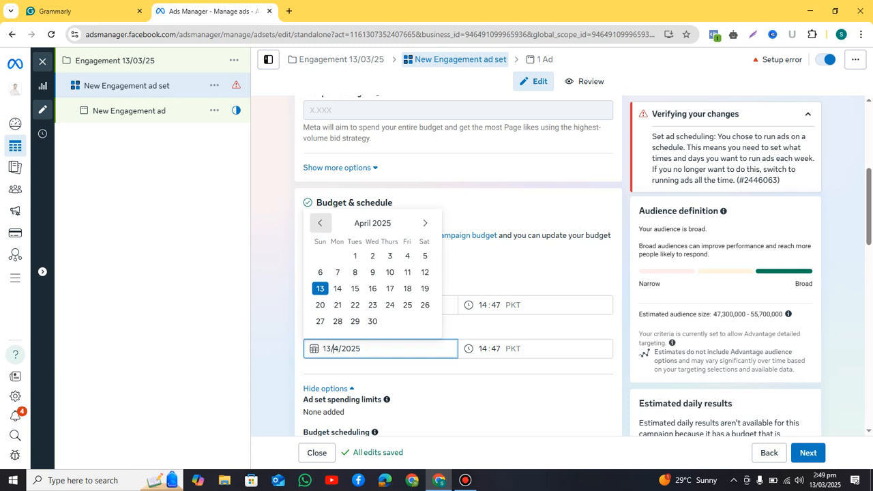
click(320, 223)
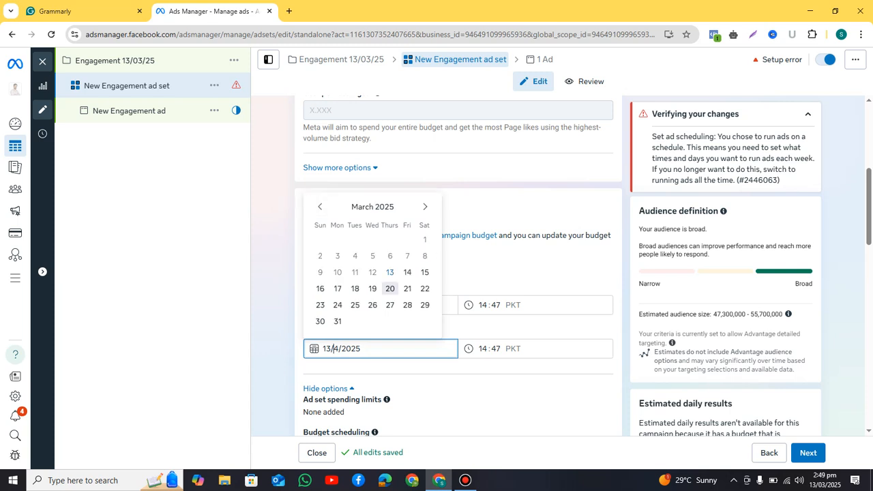
click(390, 288)
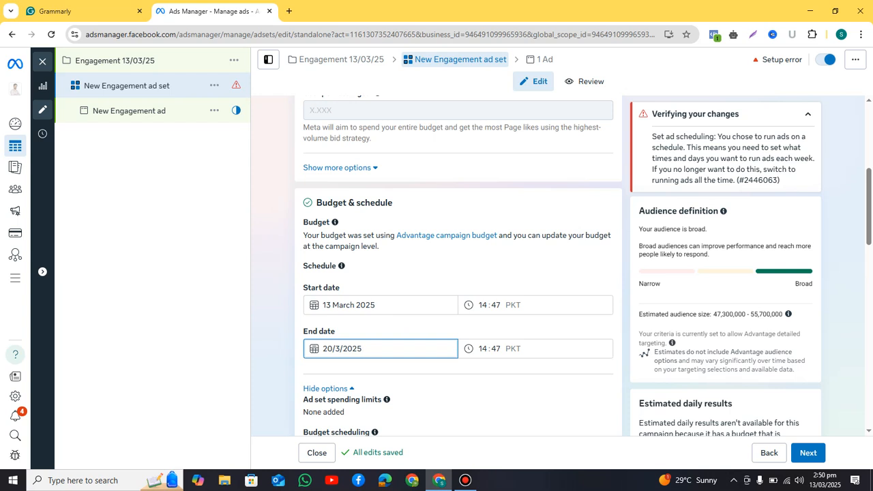
Set the ad set's end date to 13 April 2025
click(381, 349)
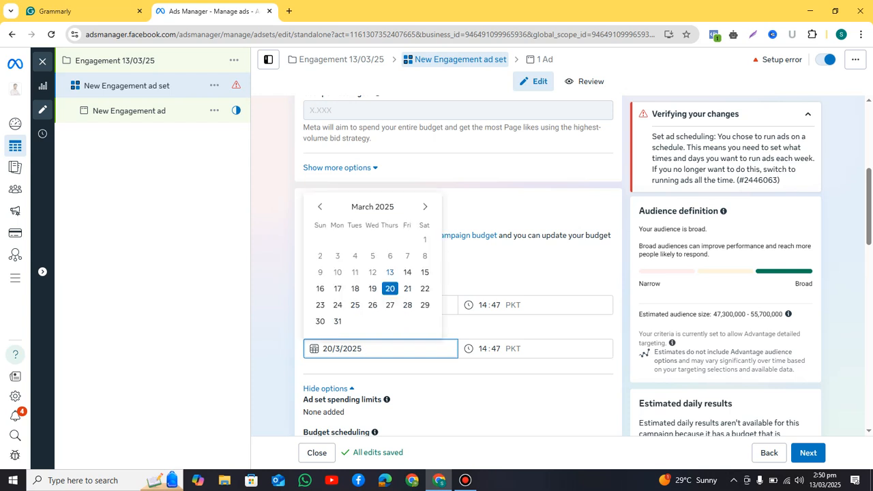
click(425, 207)
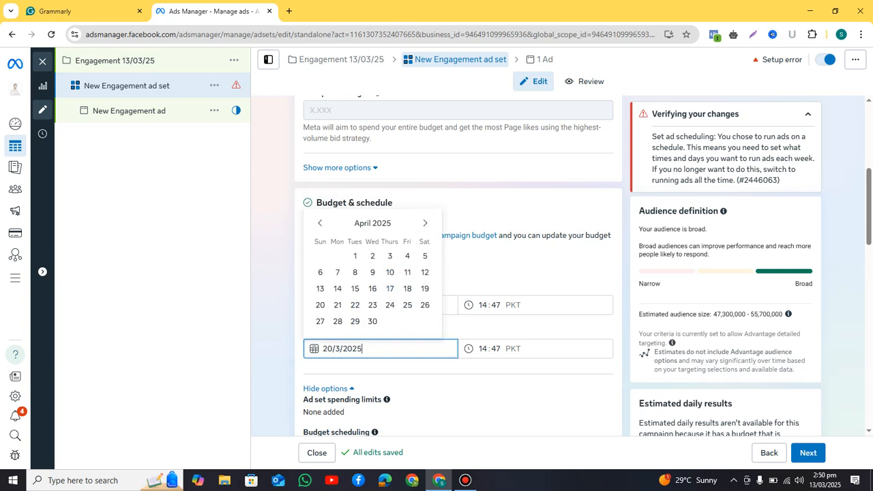
click(320, 288)
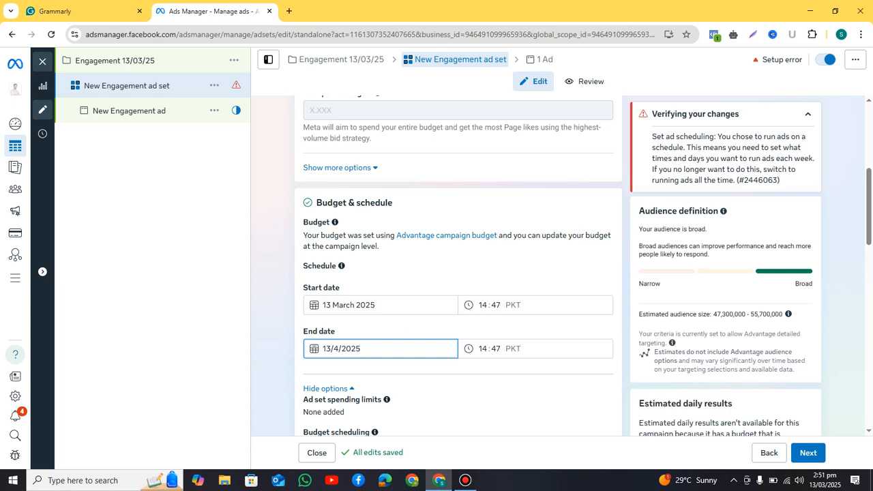
key(Return)
Schedule the ads to run every day from 9 am to 6 pm in the ad scheduling grid
scroll(459, 266, down, 3)
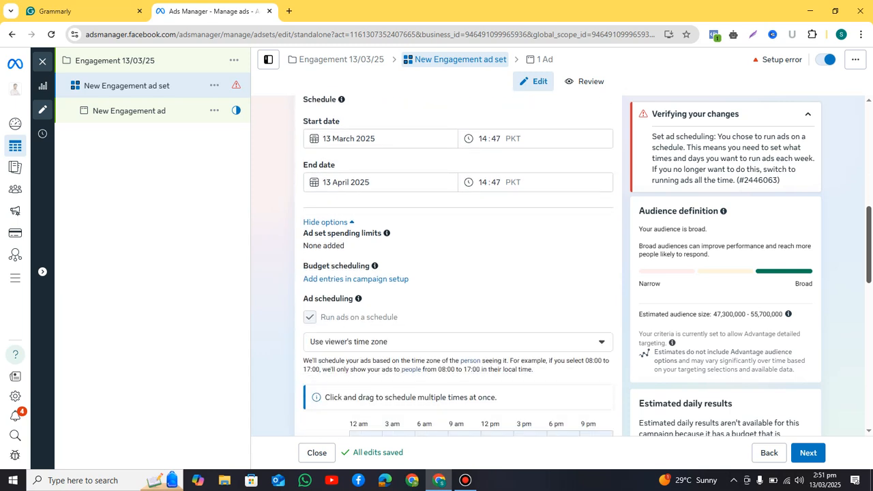
scroll(459, 273, down, 2)
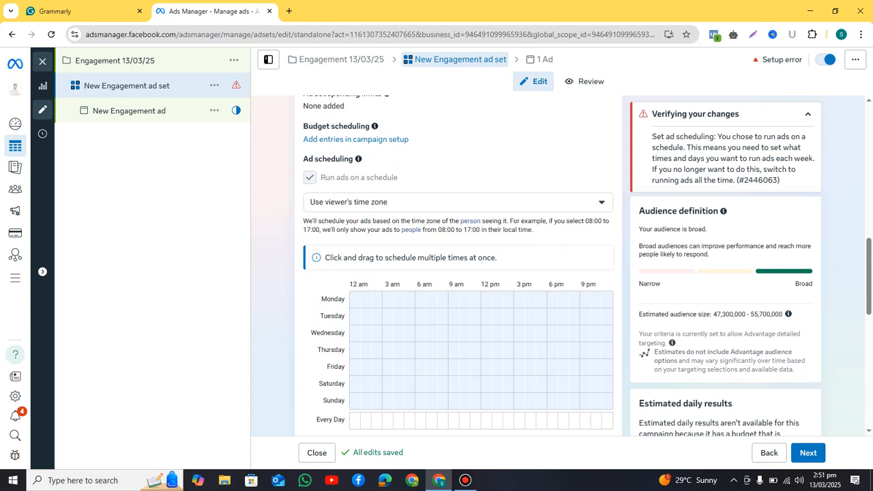
click(454, 420)
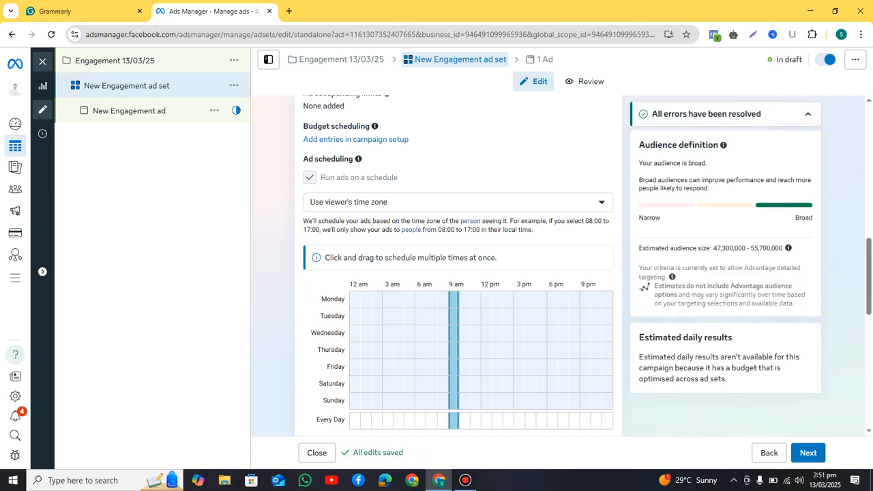
click(542, 421)
click(465, 420)
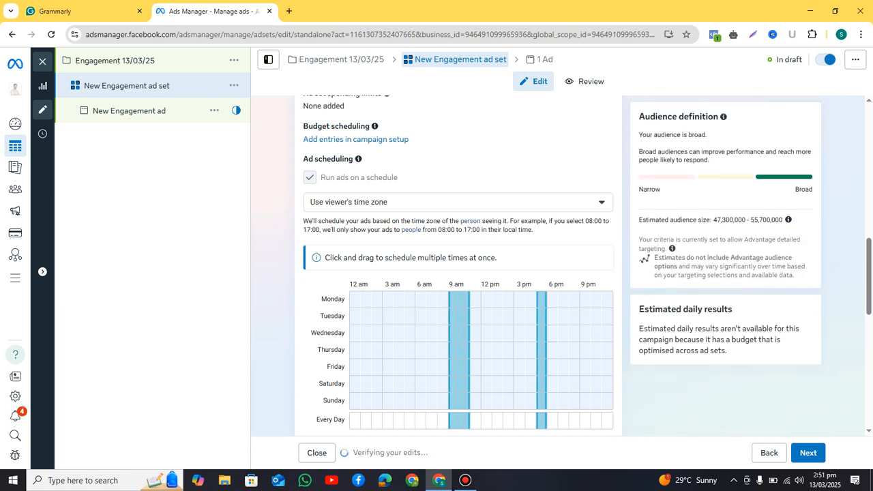
click(476, 420)
click(486, 420)
click(497, 420)
click(508, 421)
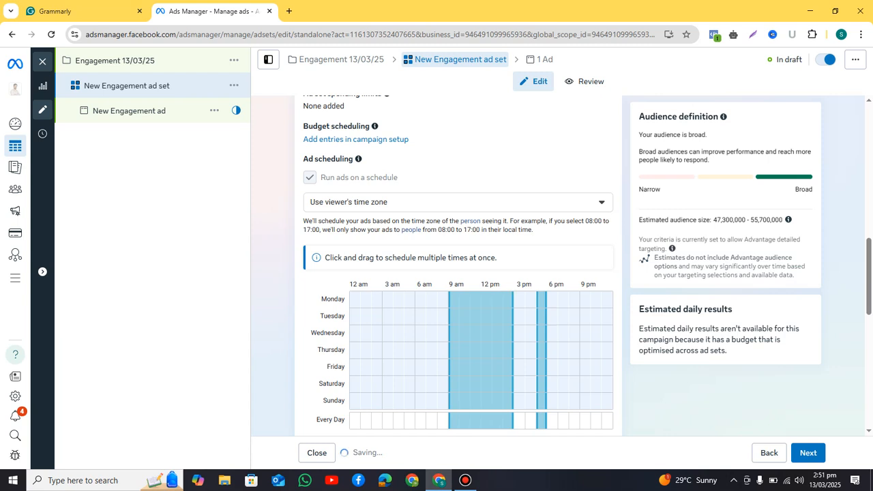
click(519, 420)
click(531, 420)
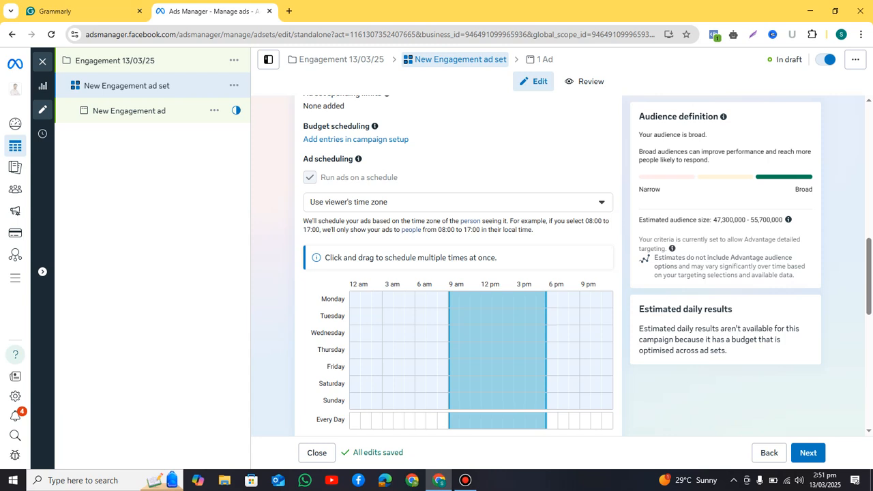
Remove all of Sunday's hours between 9 am and 6 pm from the ad schedule
click(454, 401)
click(466, 401)
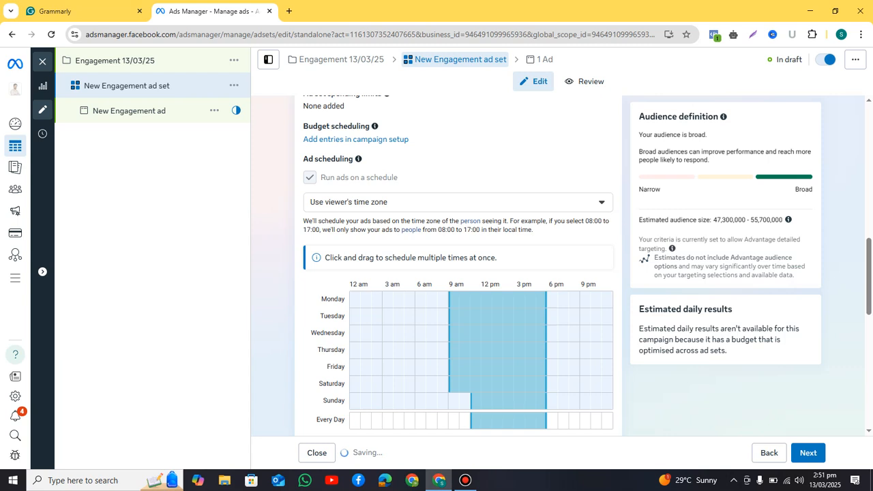
click(476, 401)
click(488, 401)
click(541, 401)
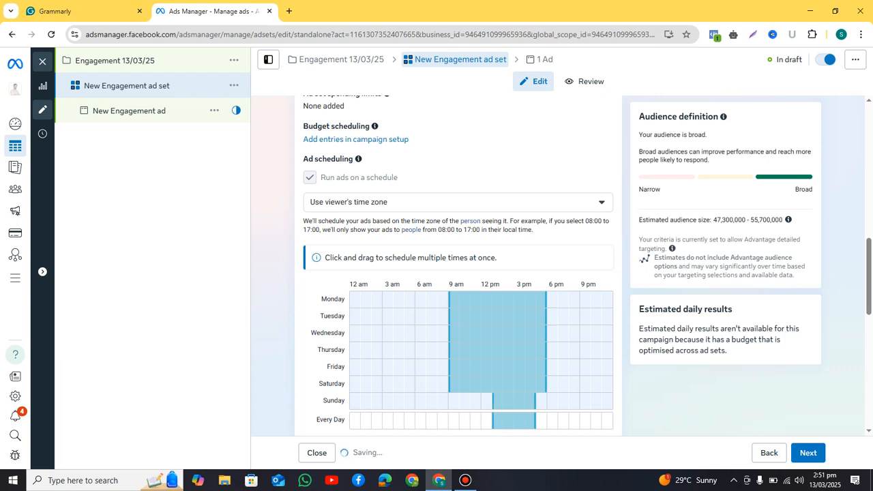
click(520, 401)
click(509, 401)
click(498, 401)
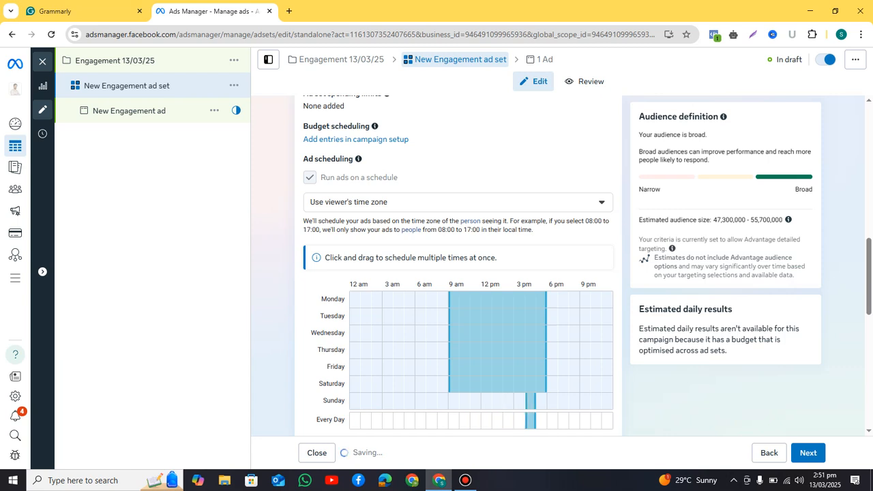
click(531, 402)
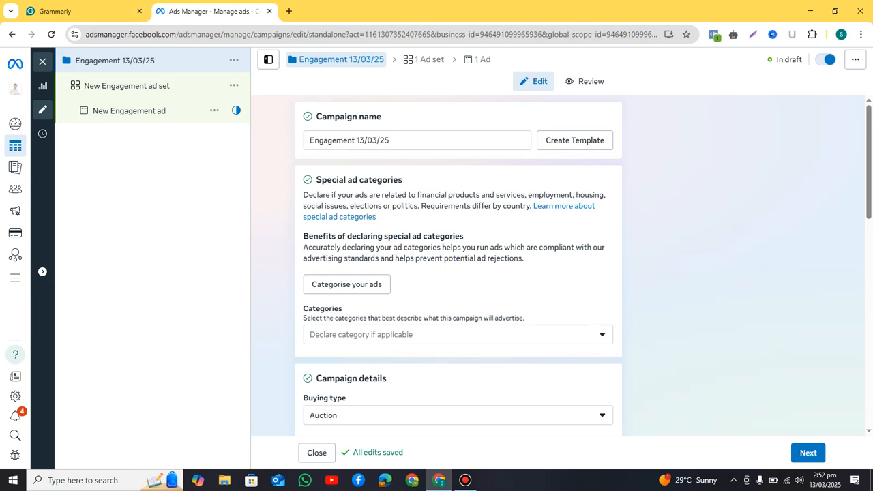
At campaign level, disable running ads on a schedule and turn off the Advantage campaign budget
drag(869, 162, 870, 371)
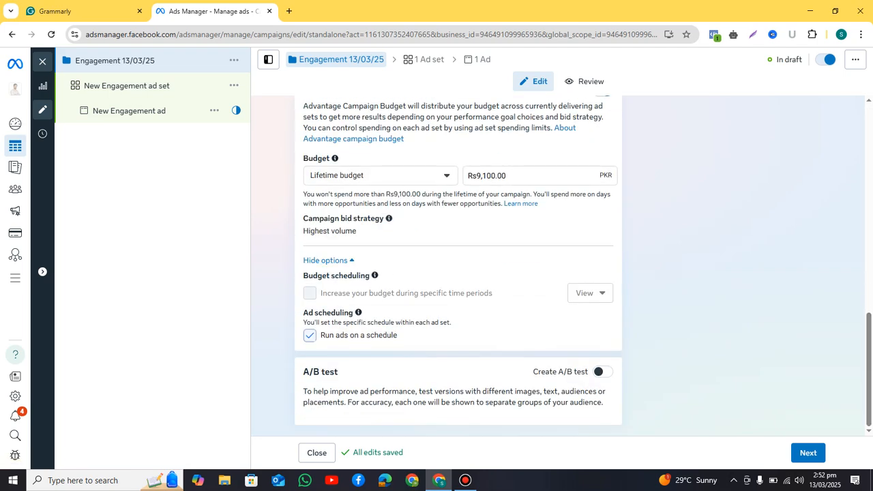
click(310, 335)
click(553, 221)
scroll(459, 266, up, 2)
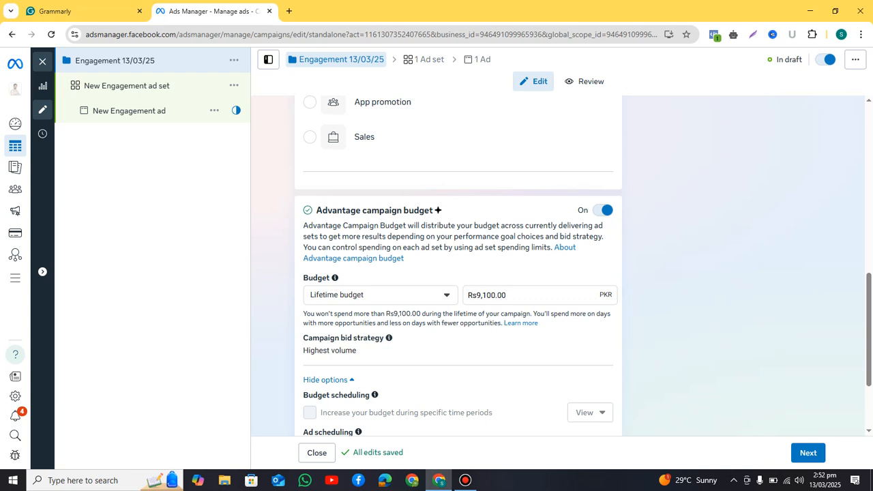
click(603, 210)
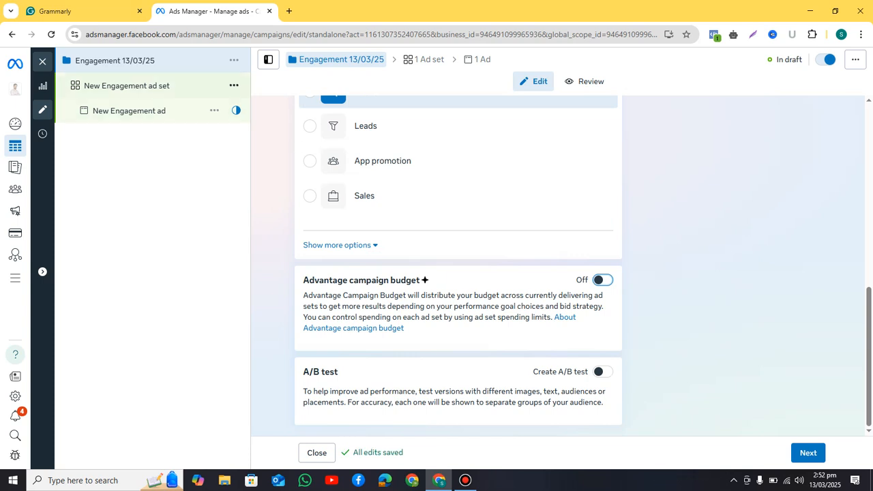
Return to the New Engagement ad set and set its daily budget to Rs1,000
click(127, 86)
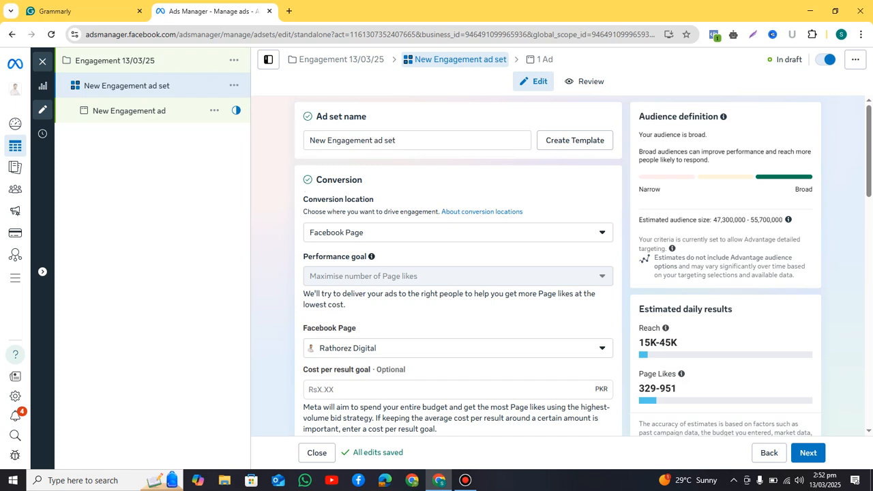
scroll(458, 265, down, 3)
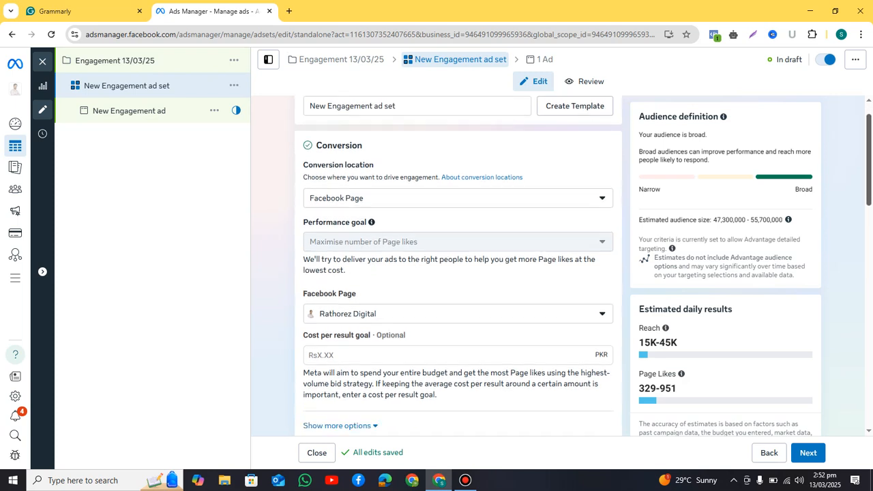
scroll(459, 264, down, 1)
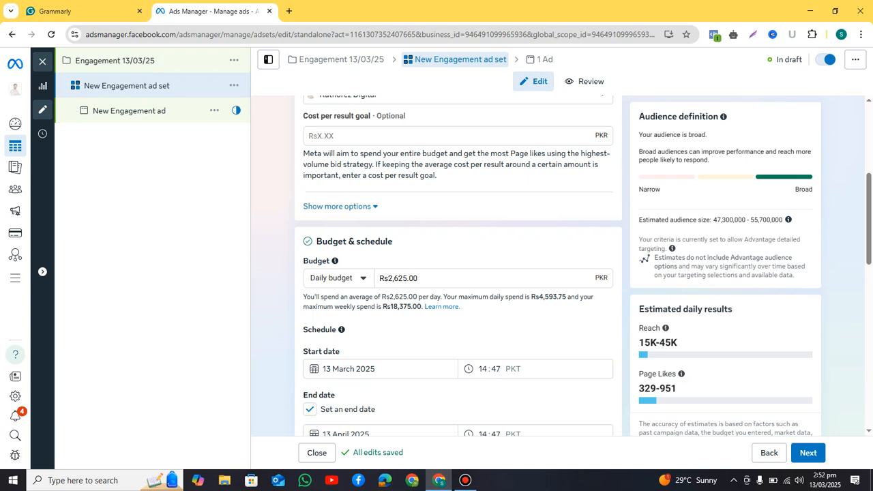
click(340, 278)
click(339, 279)
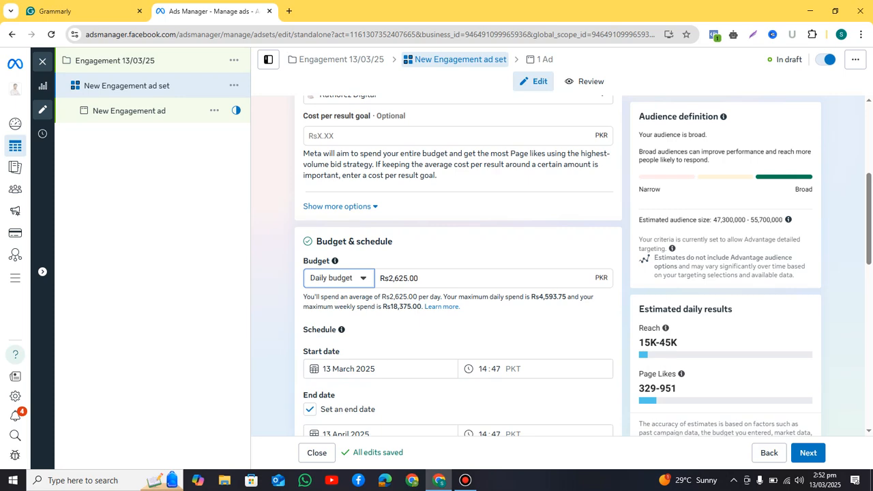
key(Tab)
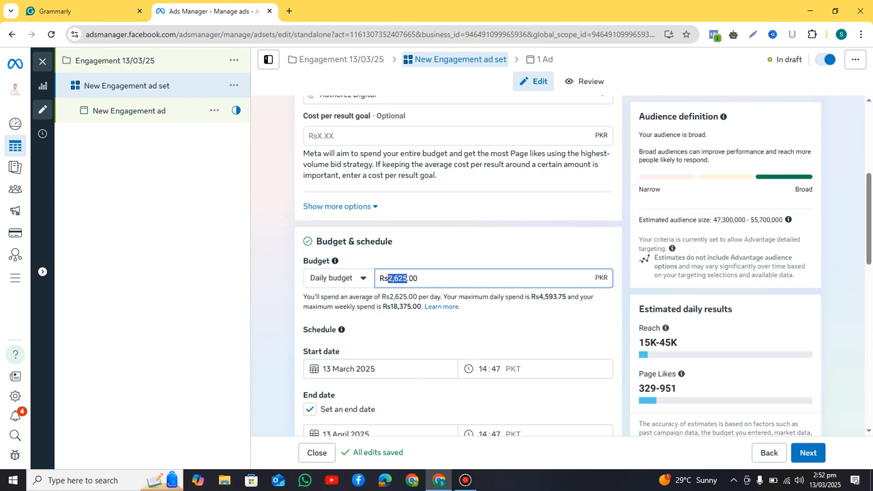
text(1000)
key(Tab)
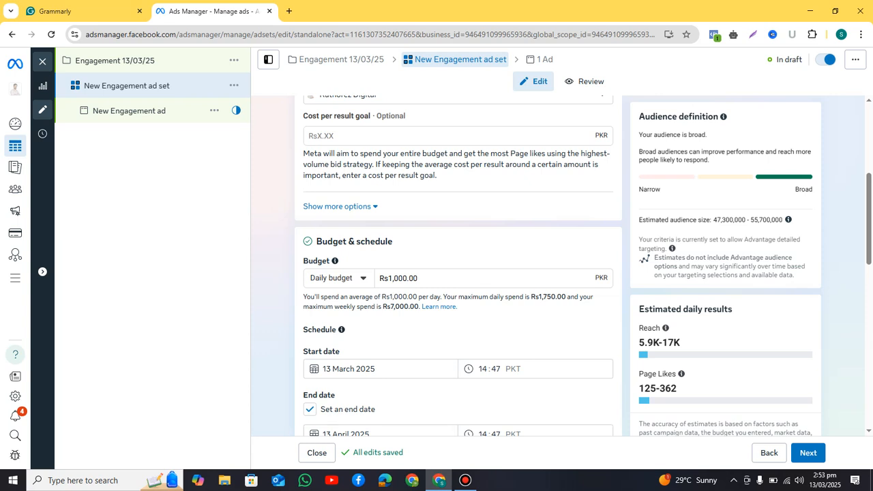
Open Calculator and divide the 1,000 daily budget by 362 estimated page likes to get the lowest cost per like
click(81, 480)
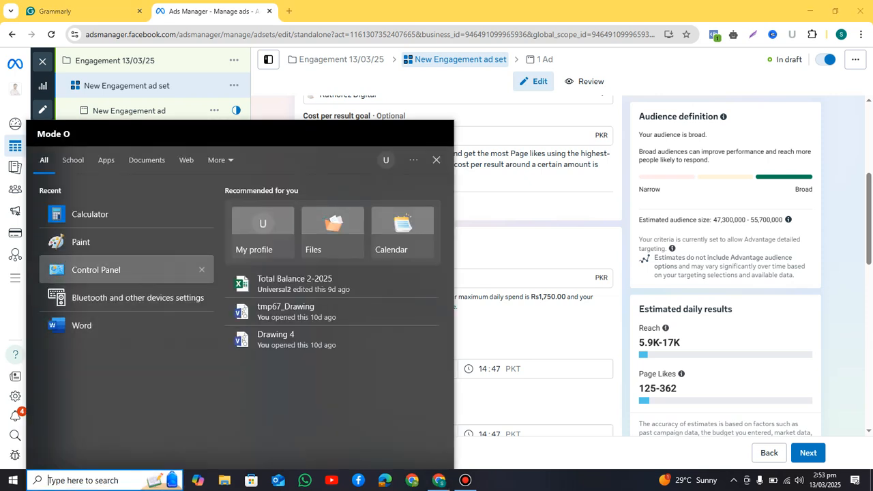
click(91, 214)
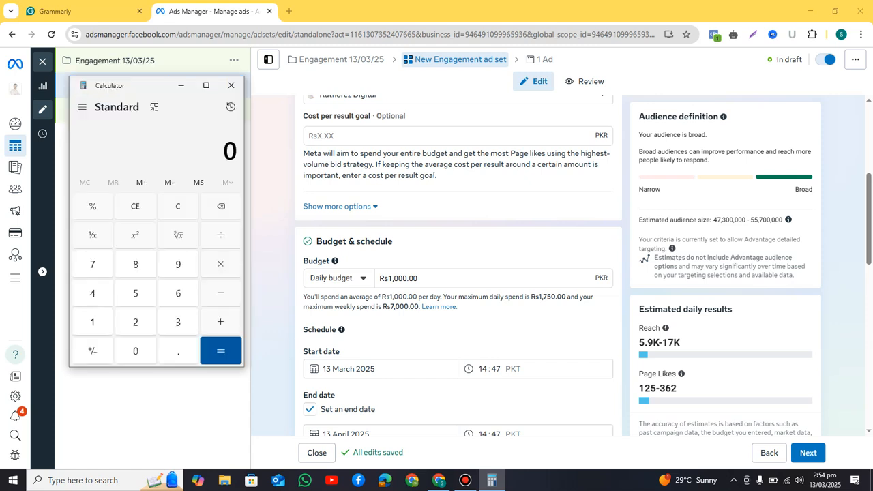
text(1000)
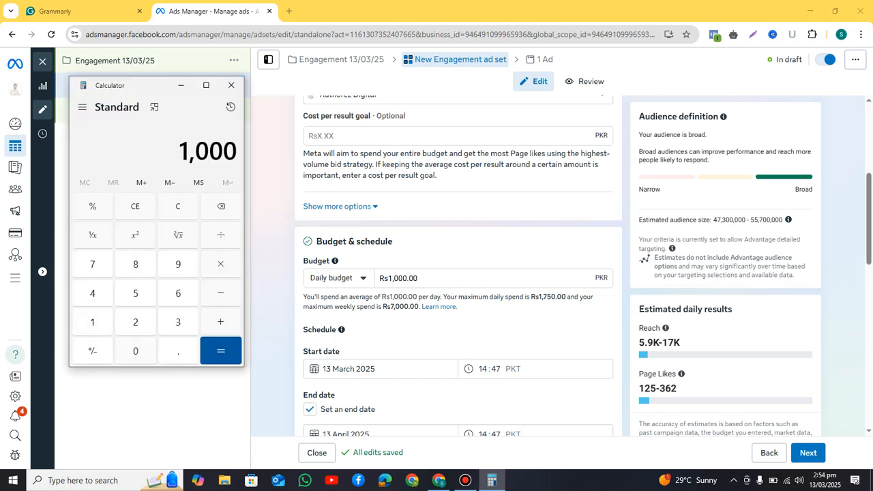
key(slash)
text(362)
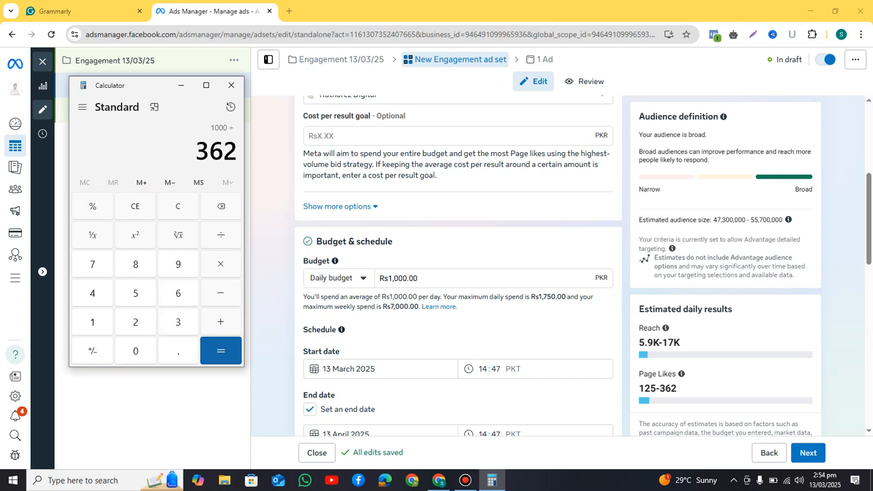
key(Return)
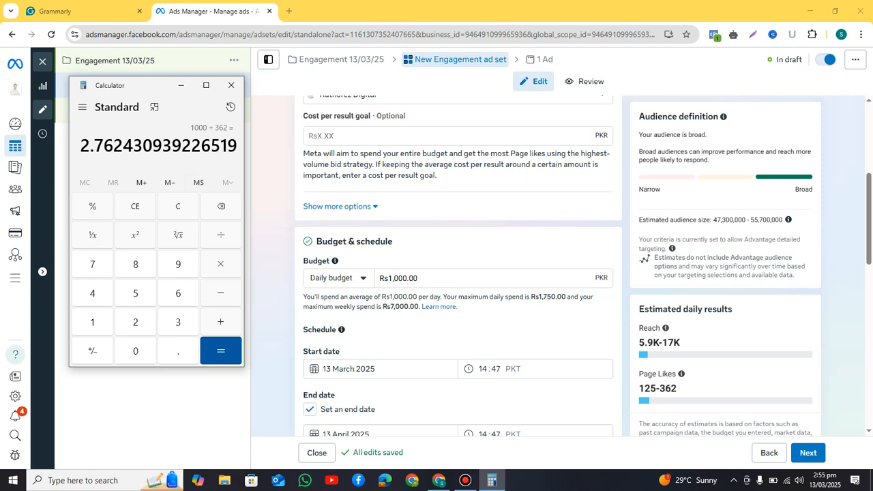
Divide the 1,000 budget by 125 page likes for the highest cost per like, and close Calculator
key(Escape)
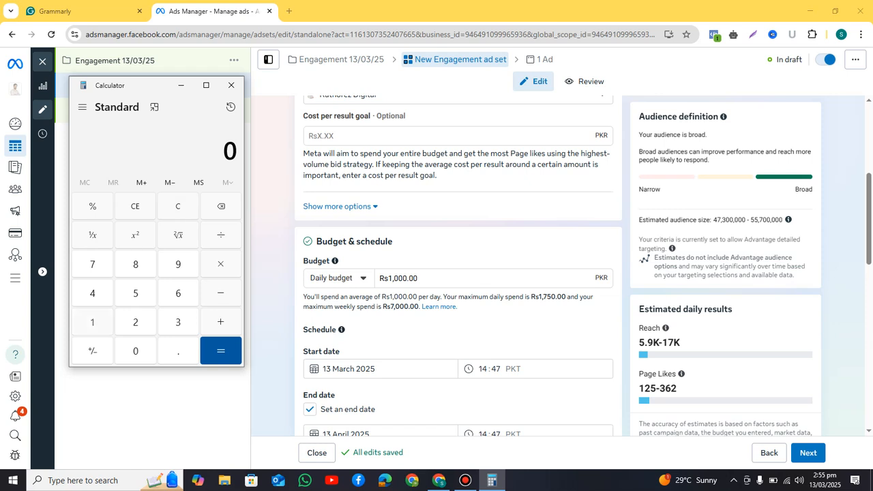
text(1,000)
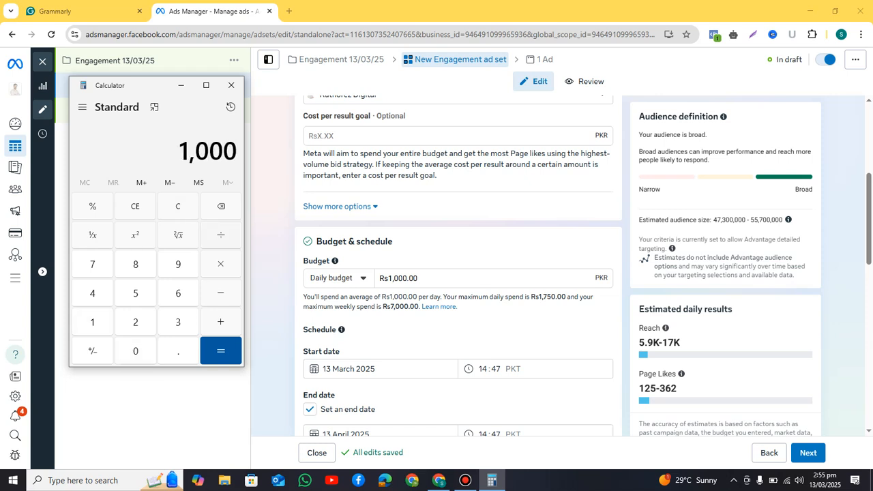
key(slash)
text(125)
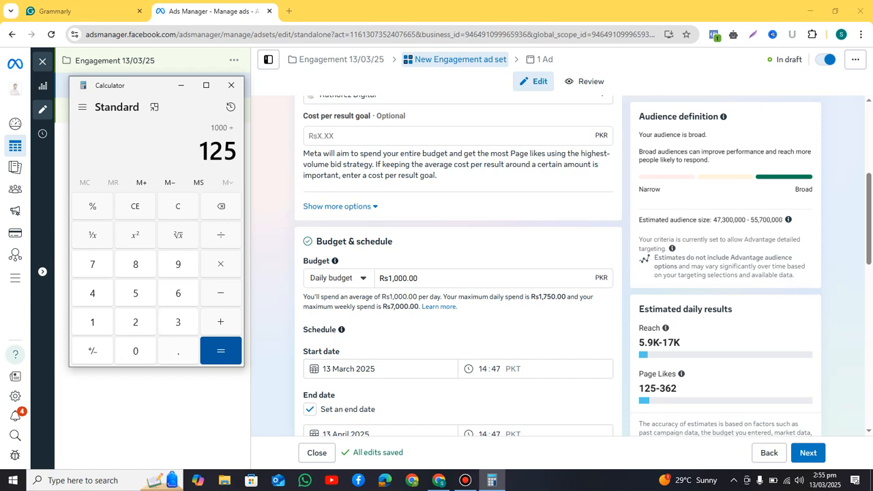
key(Return)
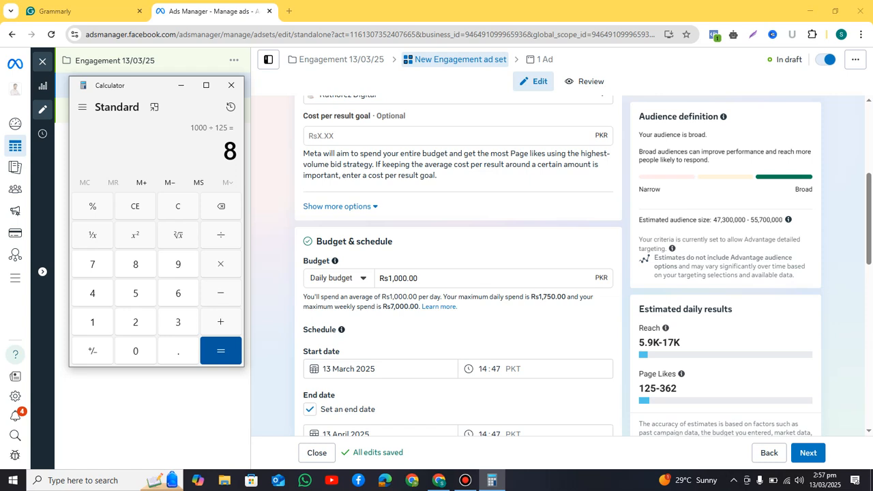
click(231, 85)
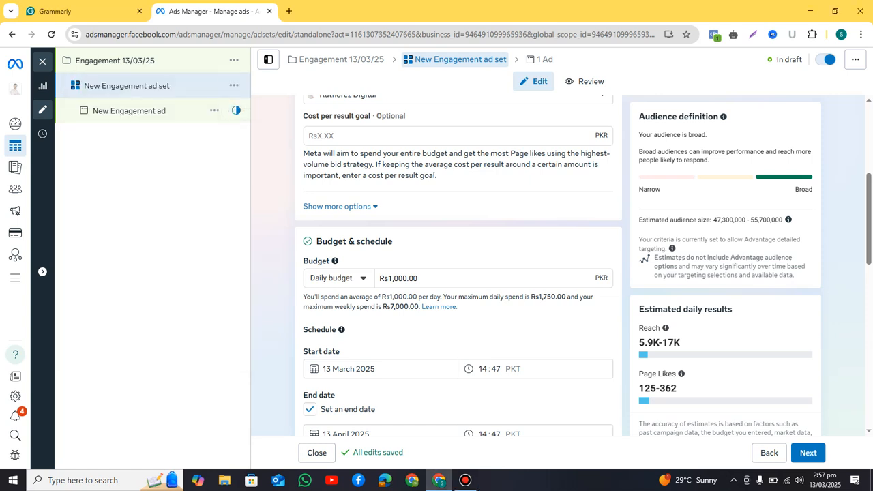
Try a daily budget of Rs300 for the ad set and replace it with Rs10,000
drag(408, 279, 389, 279)
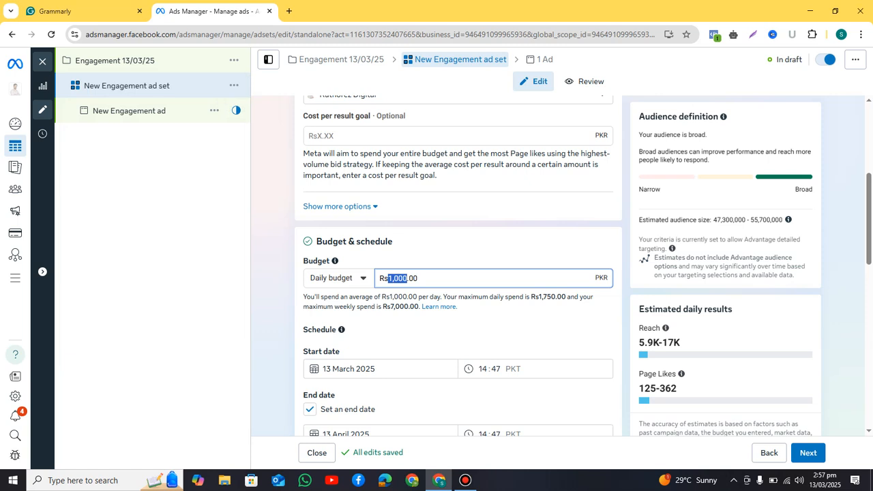
text(300)
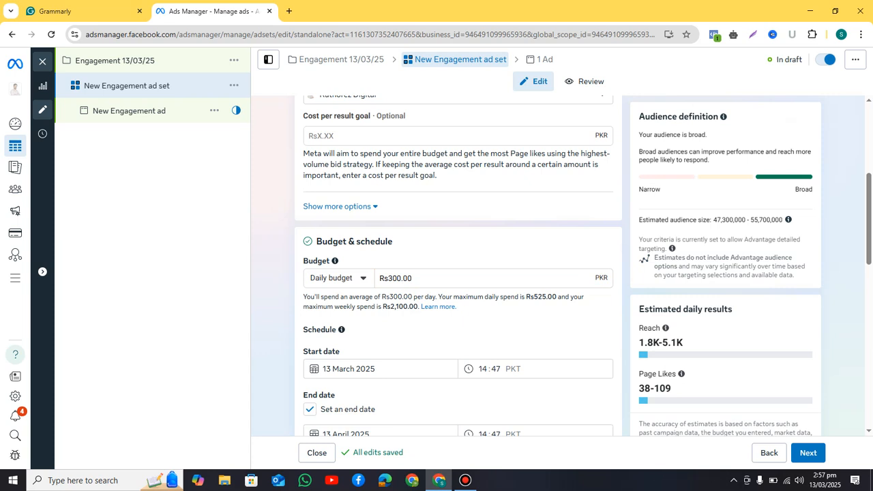
key(shift+Left)
key(shift+Left)
key(shift+Left)
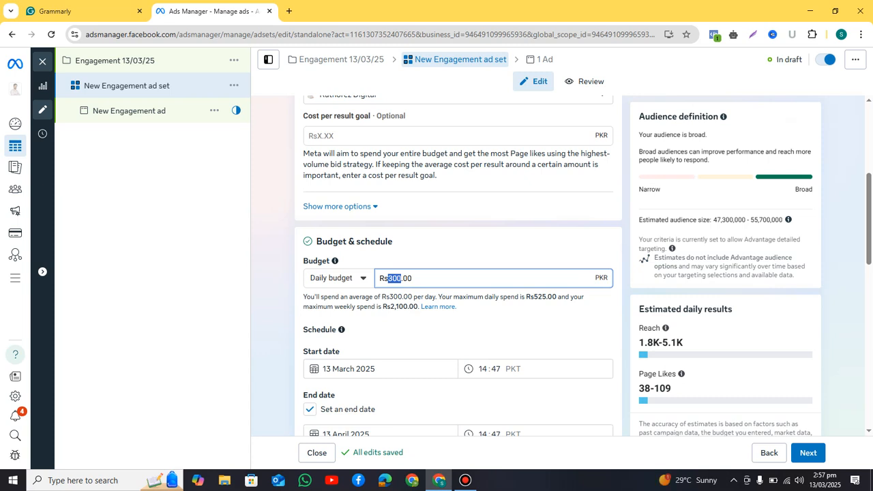
text(10,000)
key(Return)
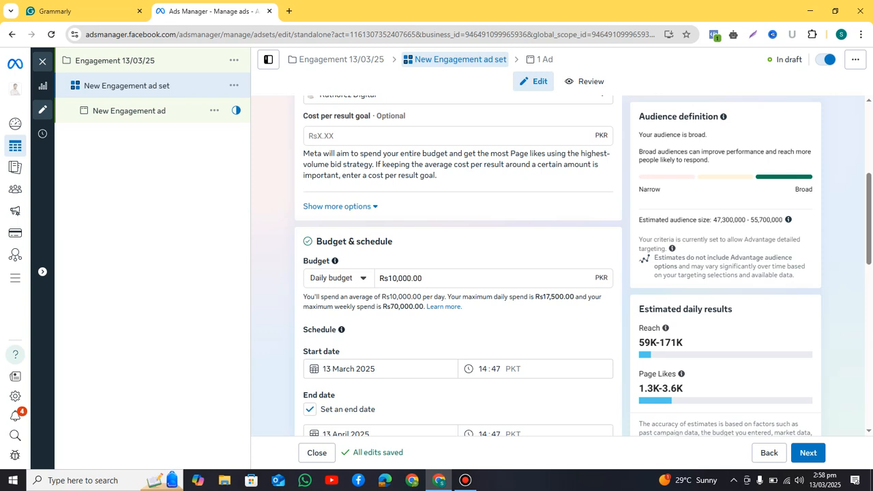
Examine the estimated daily page likes and look over the ad set's schedule, audience and placement settings
drag(684, 388, 639, 388)
click(645, 389)
scroll(459, 266, down, 1)
scroll(459, 266, up, 1)
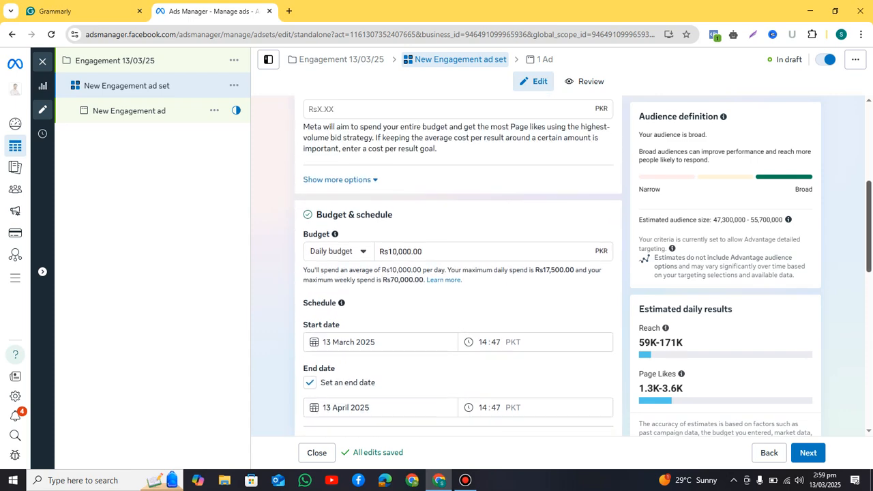
scroll(458, 266, down, 4)
scroll(458, 266, down, 3)
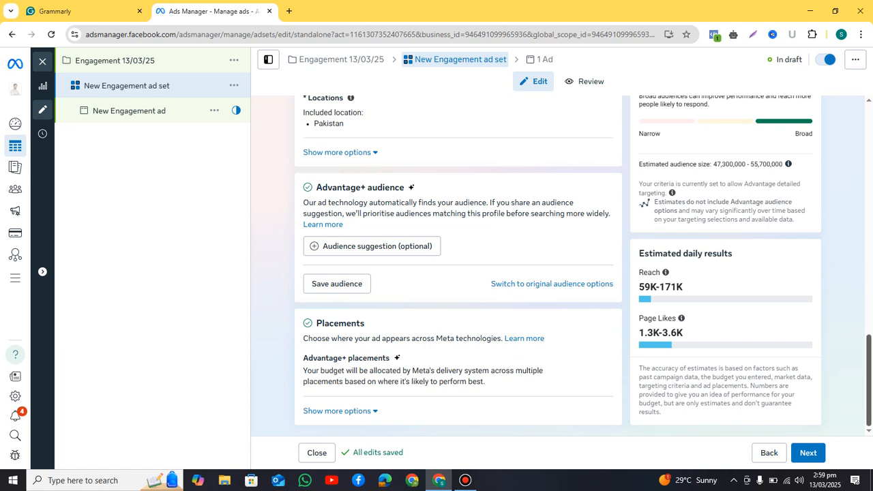
scroll(869, 379, up, 15)
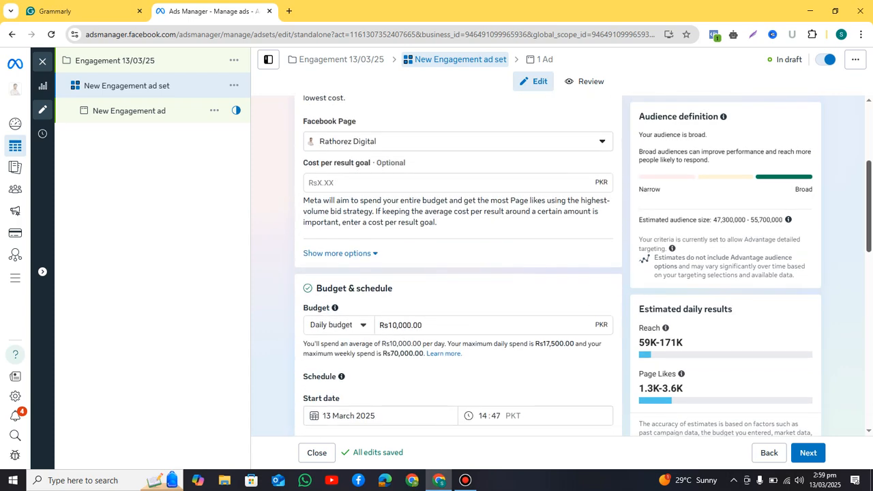
scroll(459, 266, down, 5)
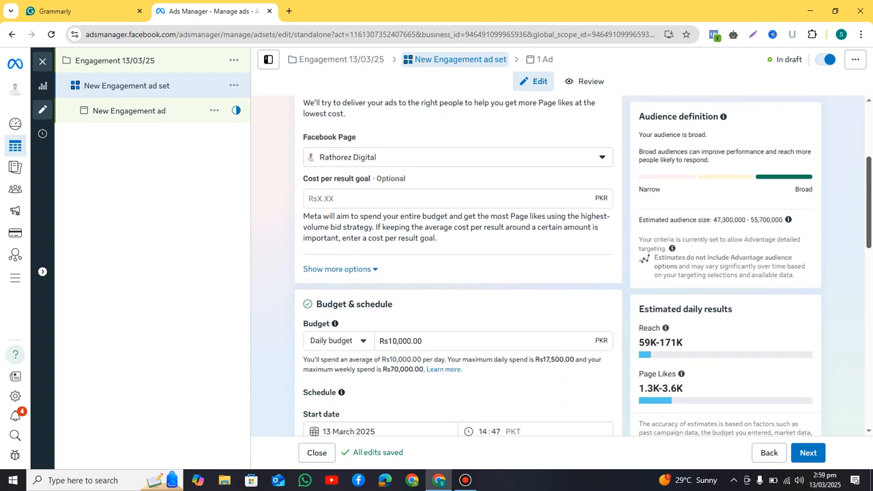
scroll(458, 265, down, 2)
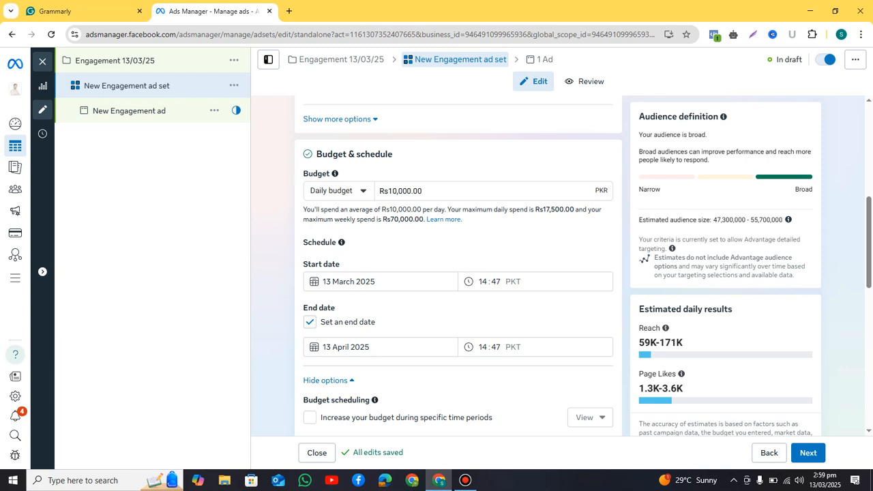
Remove the end date from the ad set's schedule
click(310, 322)
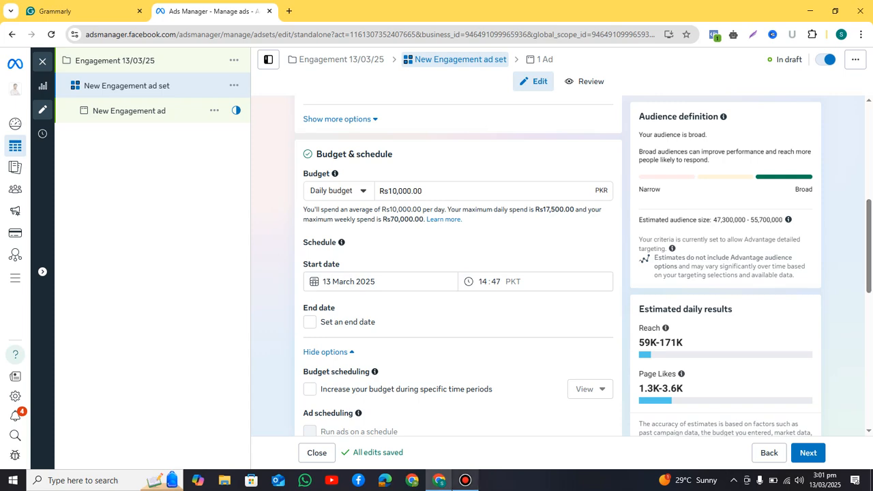
click(466, 480)
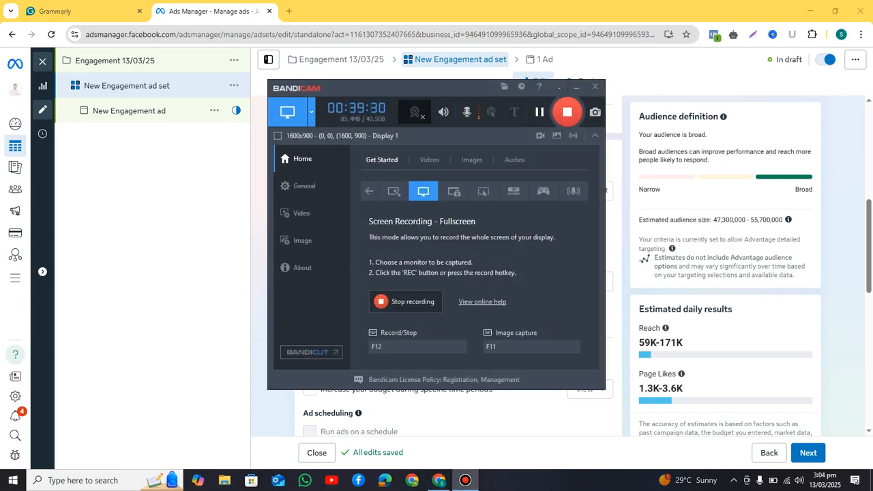
click(577, 88)
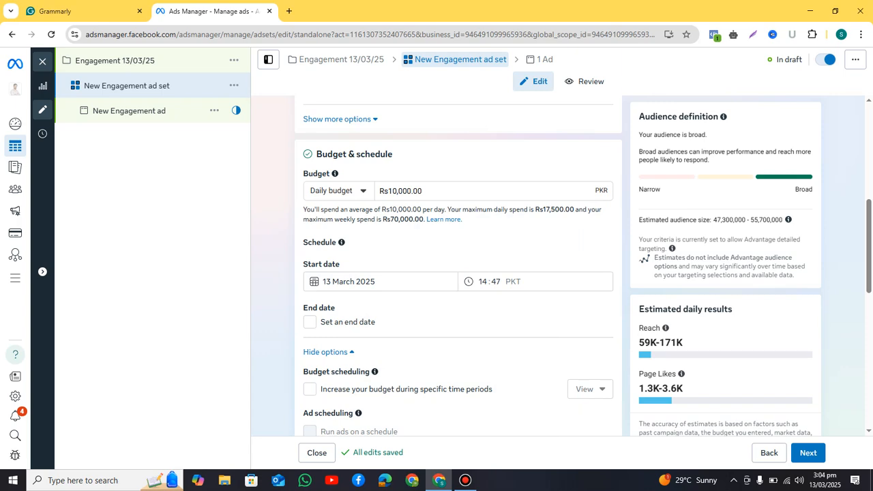
Review the budget scheduling options, the audience controls with their included location, and the estimated audience size
scroll(459, 266, down, 3)
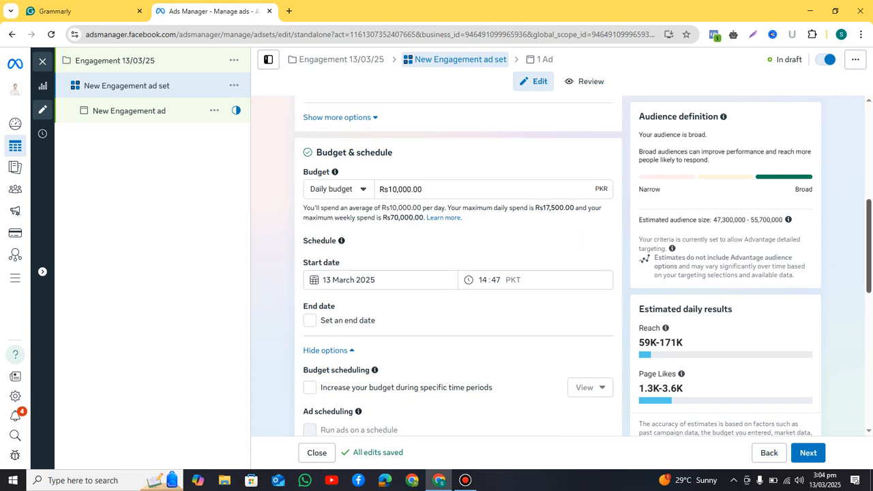
scroll(459, 266, up, 4)
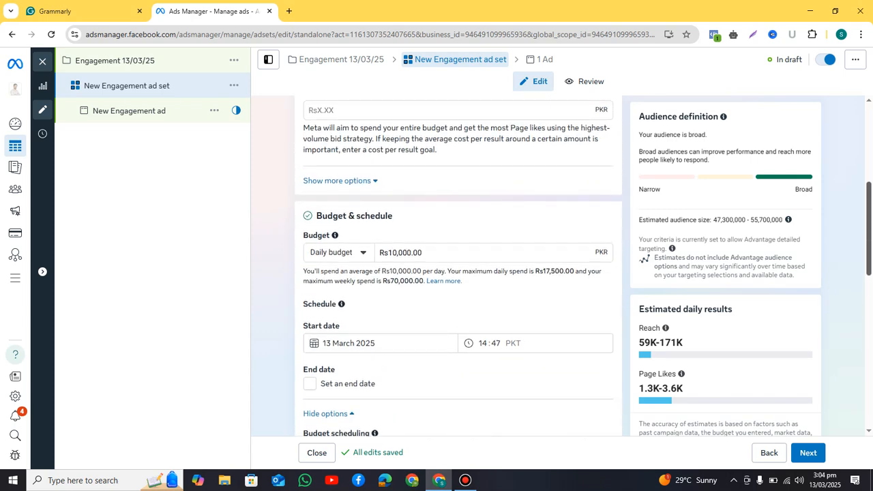
scroll(458, 266, down, 4)
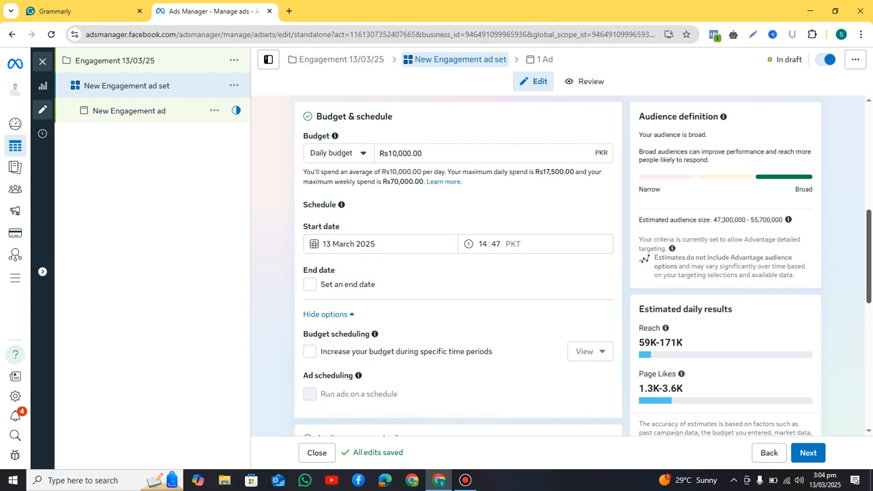
scroll(459, 266, down, 1)
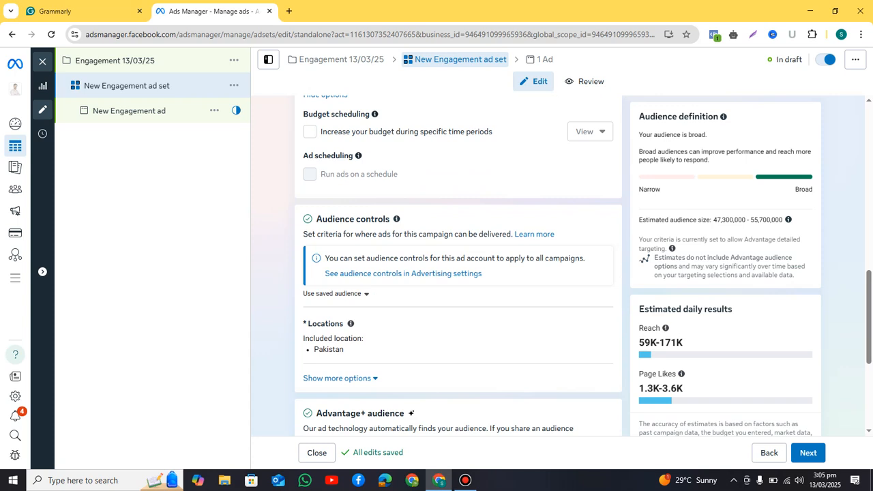
mouse_move(351, 323)
scroll(459, 266, down, 1)
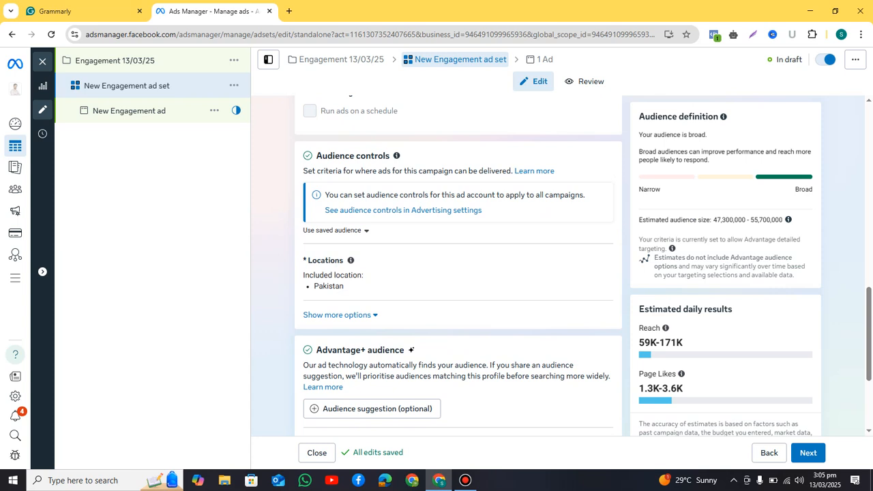
drag(714, 220, 747, 220)
click(748, 219)
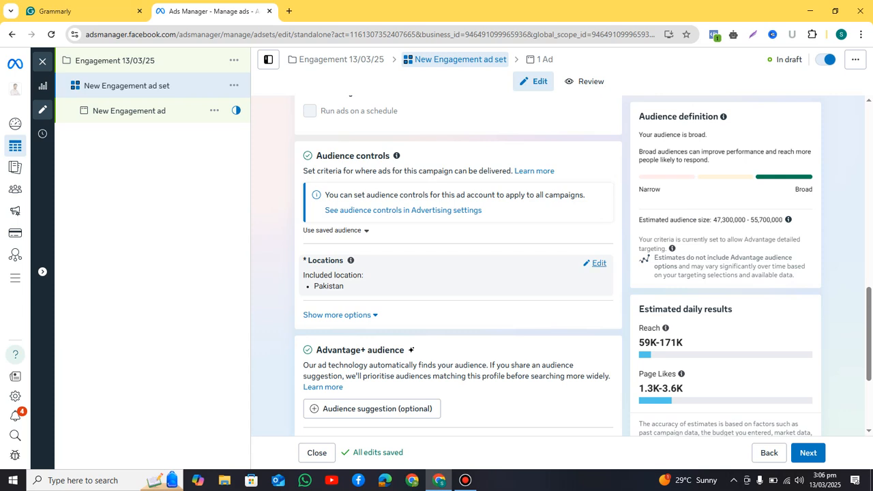
Open the ad set's audience locations for editing and remove Pakistan from the included locations
click(599, 264)
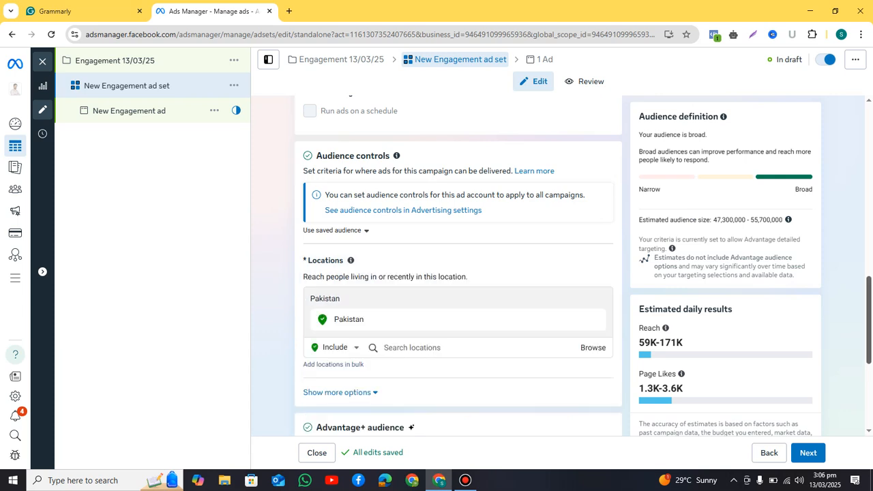
drag(869, 320, 869, 342)
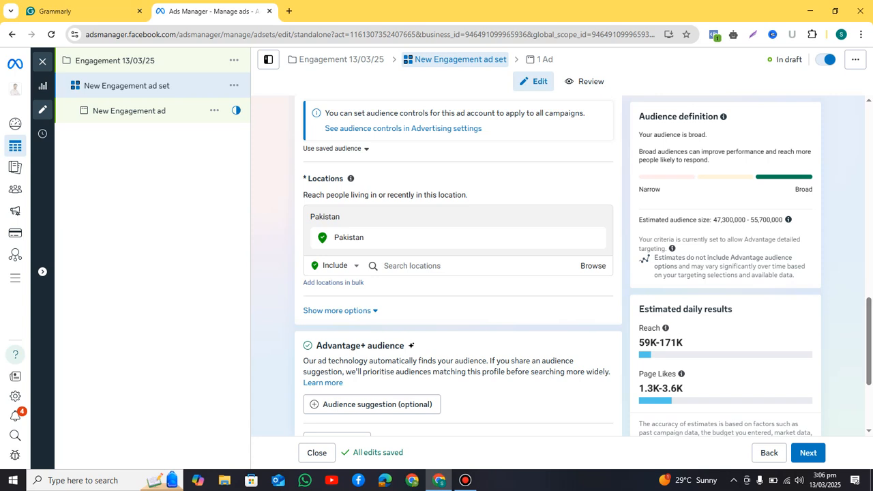
click(412, 265)
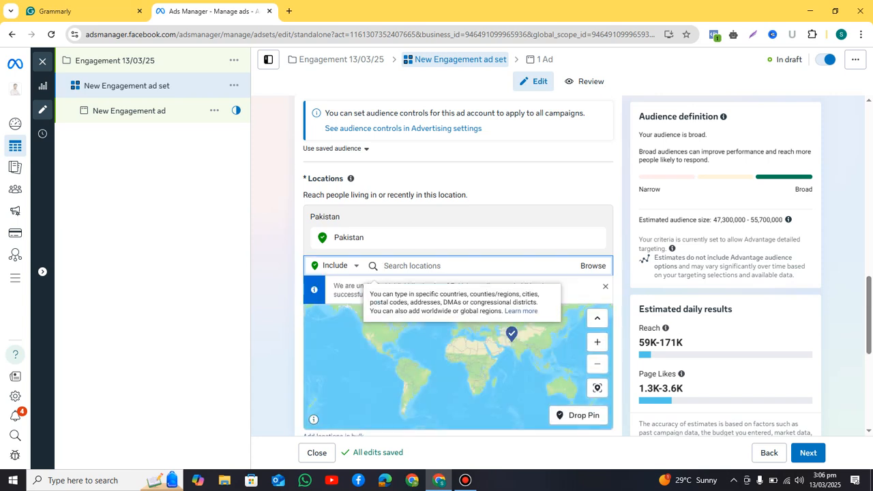
key(BackSpace)
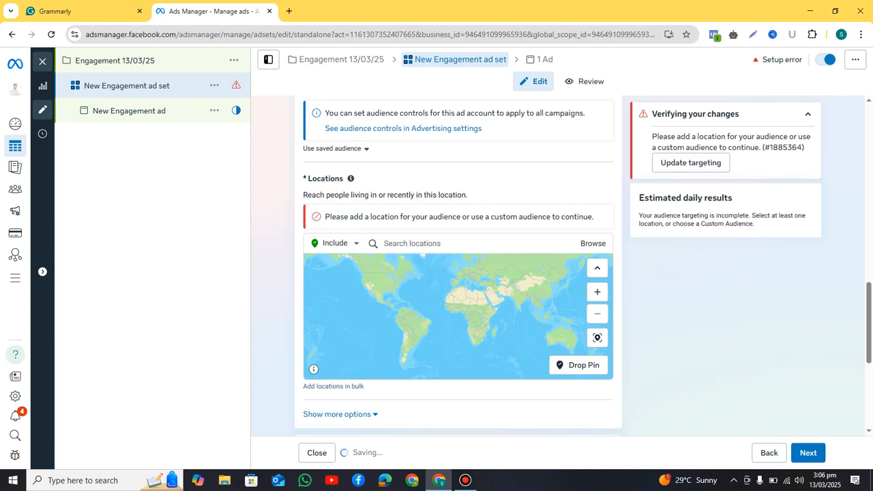
Search the audience locations for "dera ismail" and include the city Dera Ismail Khan, Khyber Pakhtunkhwa, Pakistan
text(der)
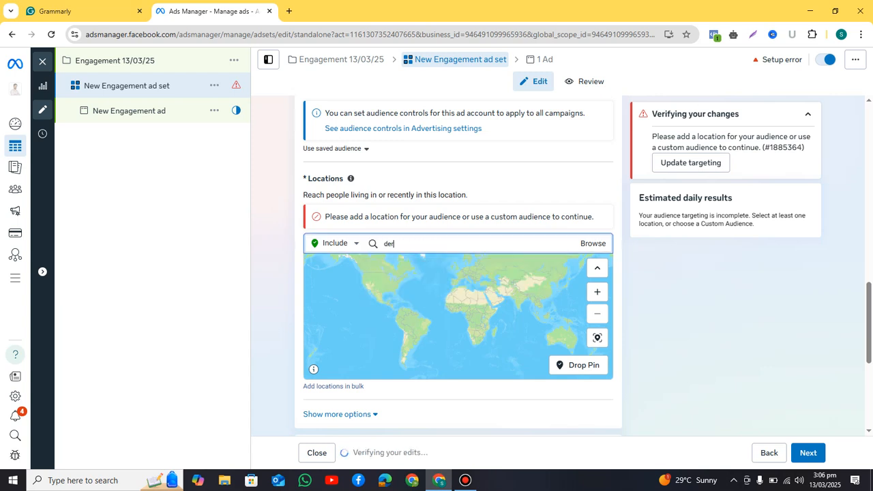
text(a ismail)
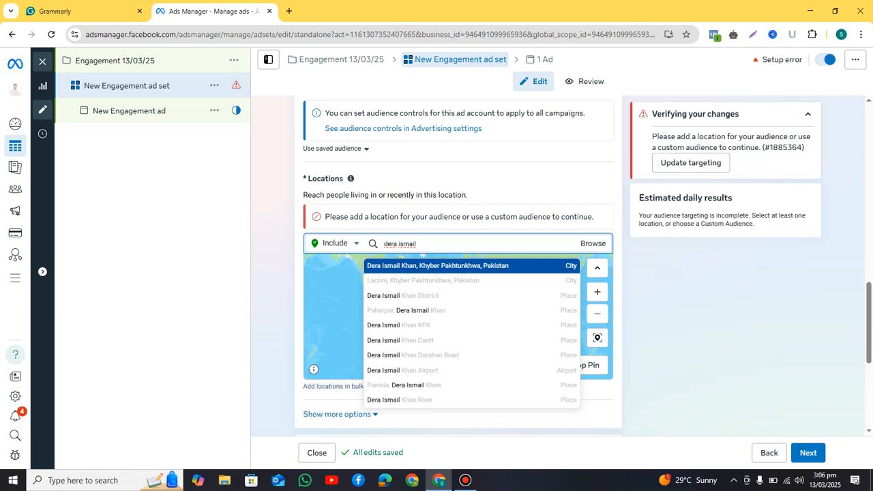
key(Down)
key(Down)
key(Down)
key(Down)
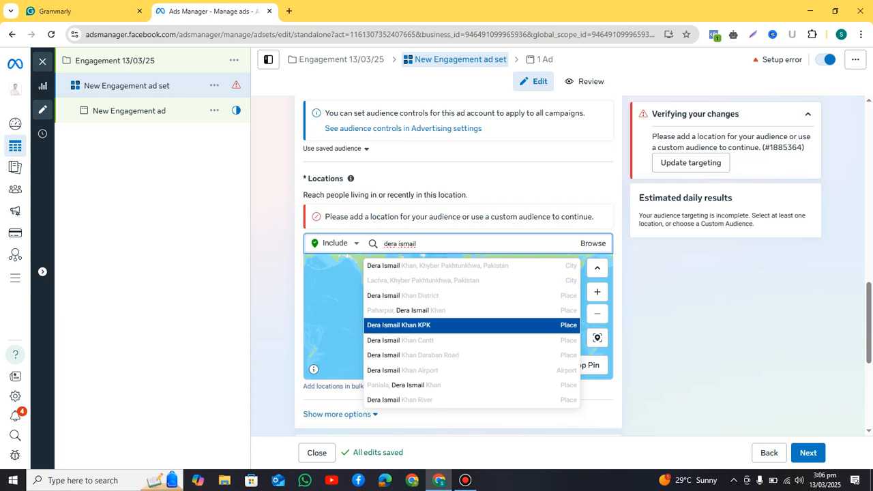
key(Down)
key(Down)
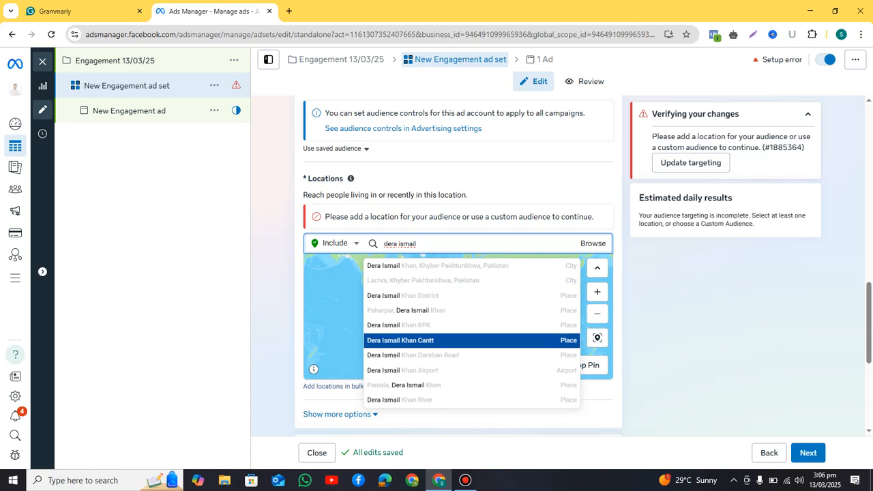
key(Up)
key(Up)
key(Up)
key(Up)
key(Up)
key(Up)
key(Return)
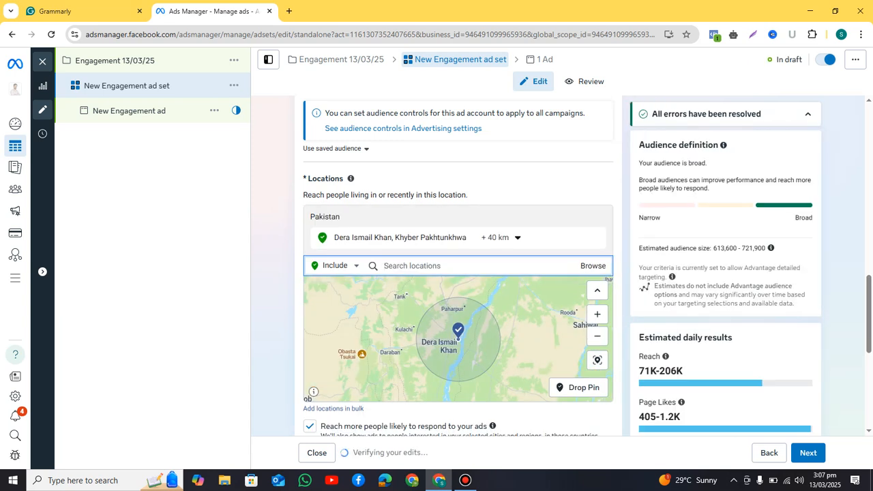
Examine on the locations map which towns around Dera Ismail Khan fall inside the included radius, from Paharpur to Dajil
click(597, 314)
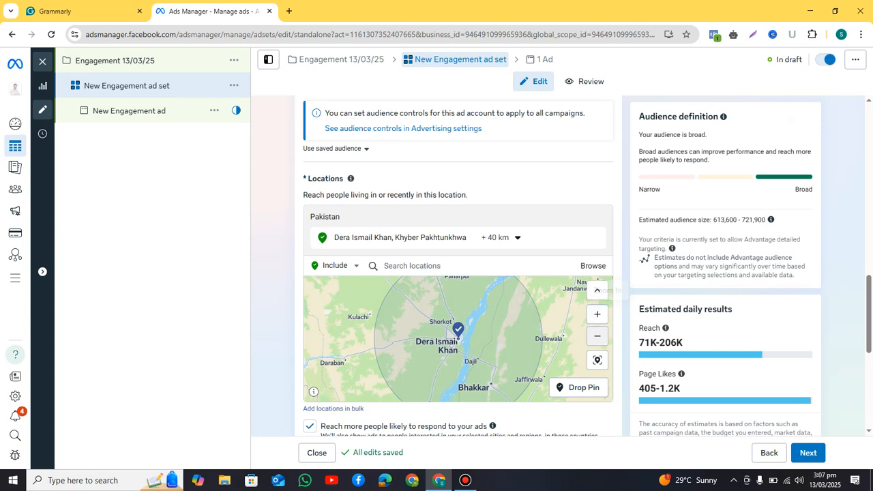
click(597, 336)
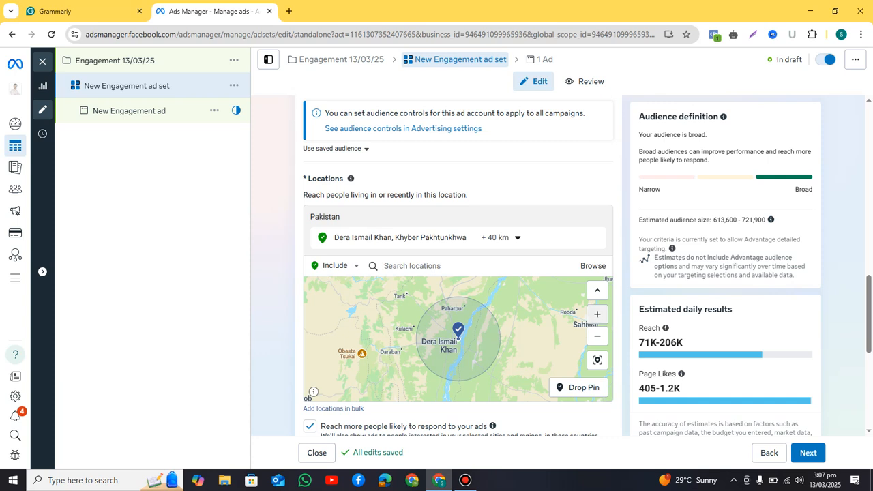
click(597, 314)
drag(505, 326, 495, 352)
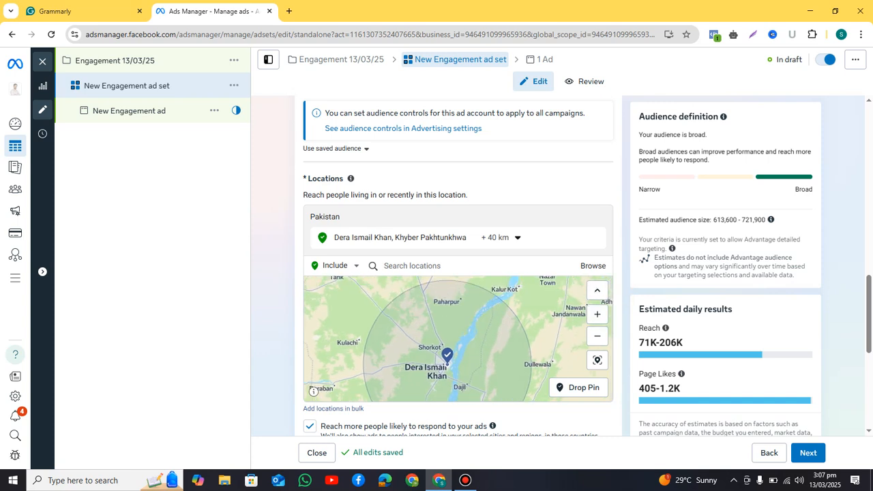
drag(495, 352, 512, 310)
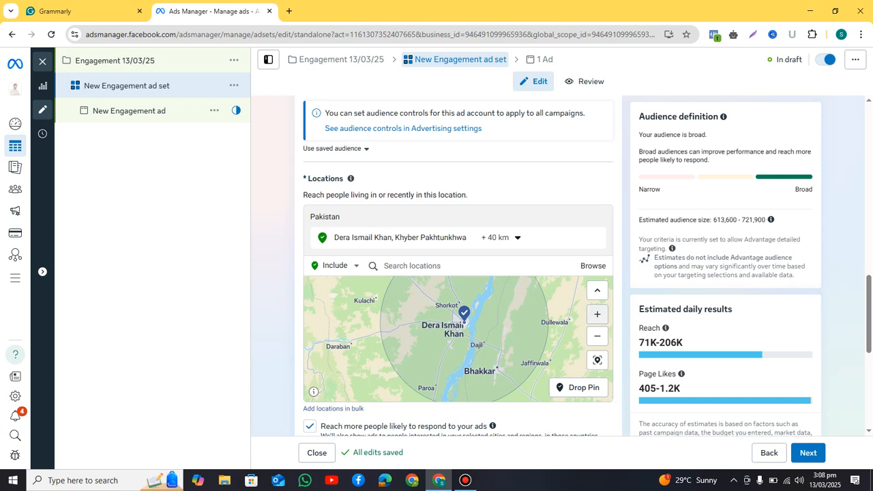
click(598, 314)
drag(533, 320, 464, 355)
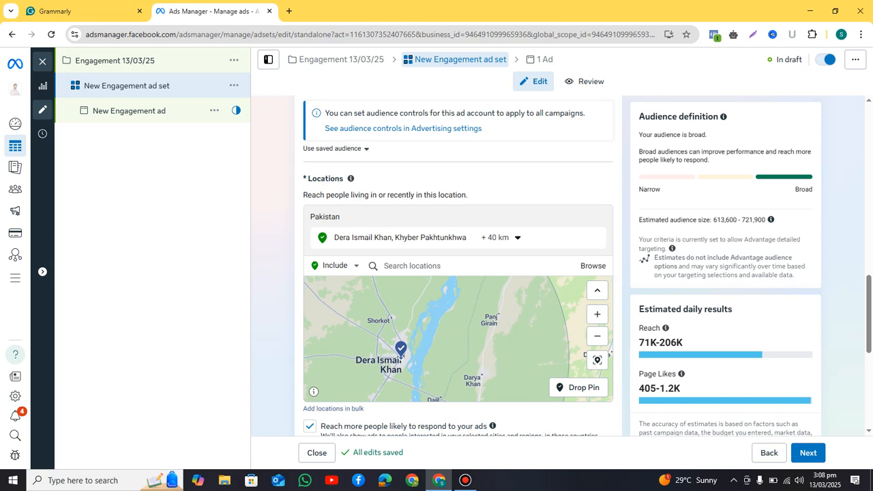
drag(447, 318, 455, 370)
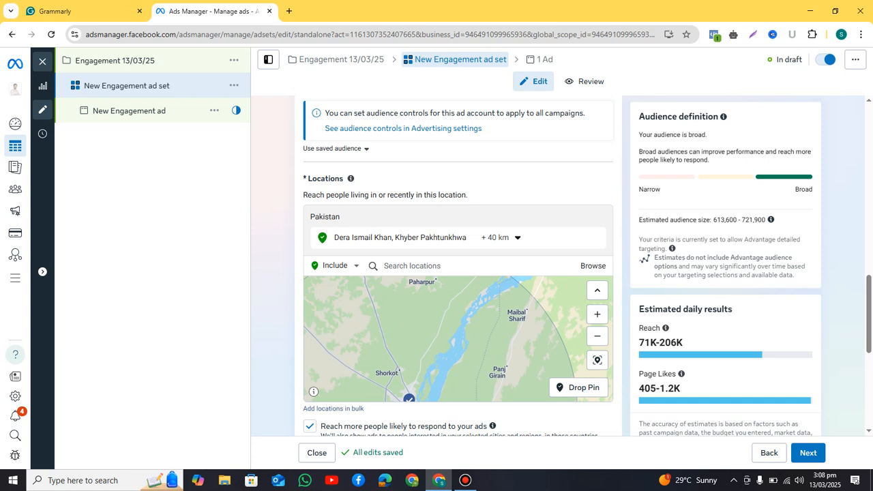
drag(440, 318, 469, 370)
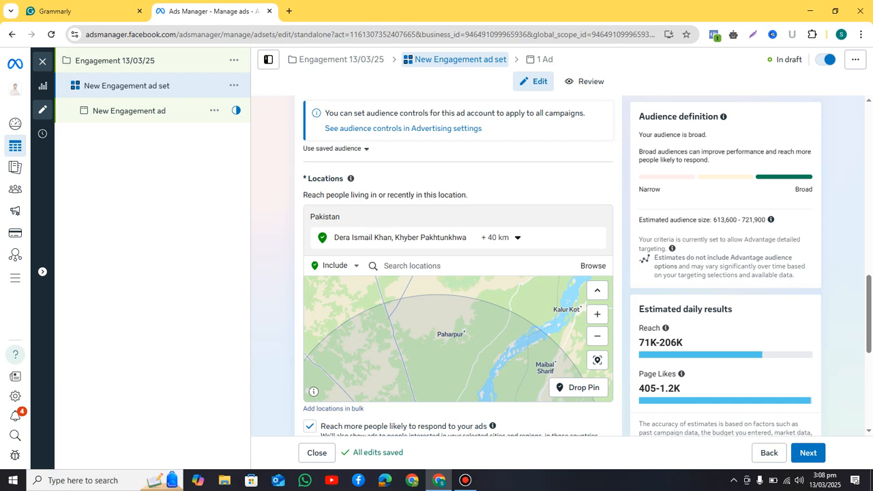
drag(444, 369, 462, 307)
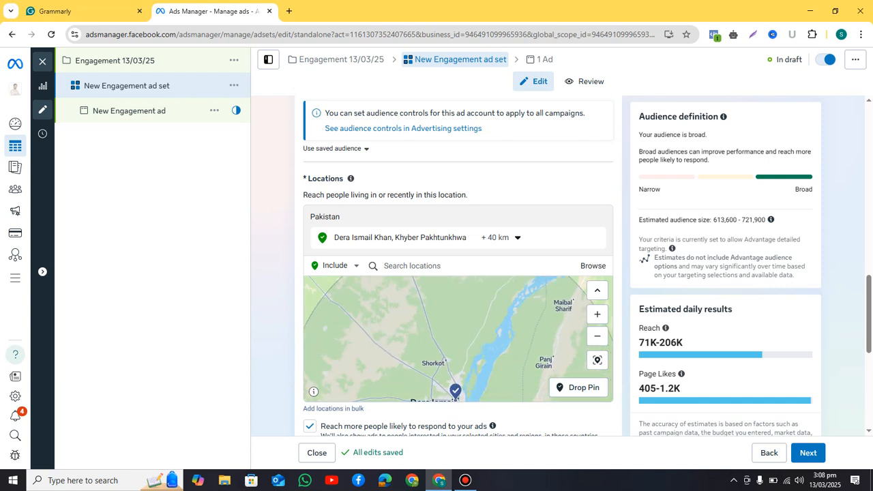
drag(444, 369, 481, 300)
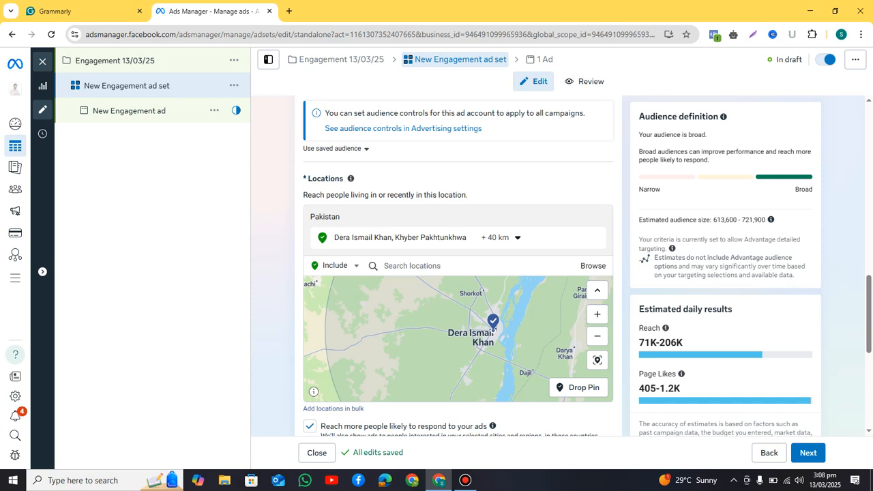
drag(471, 335, 446, 327)
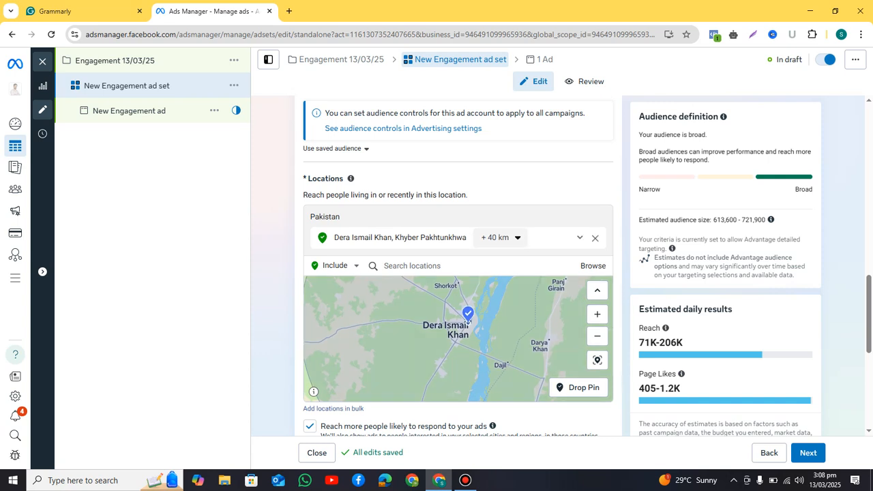
Set the cities-within-radius distance for Dera Ismail Khan to 17 km
click(500, 237)
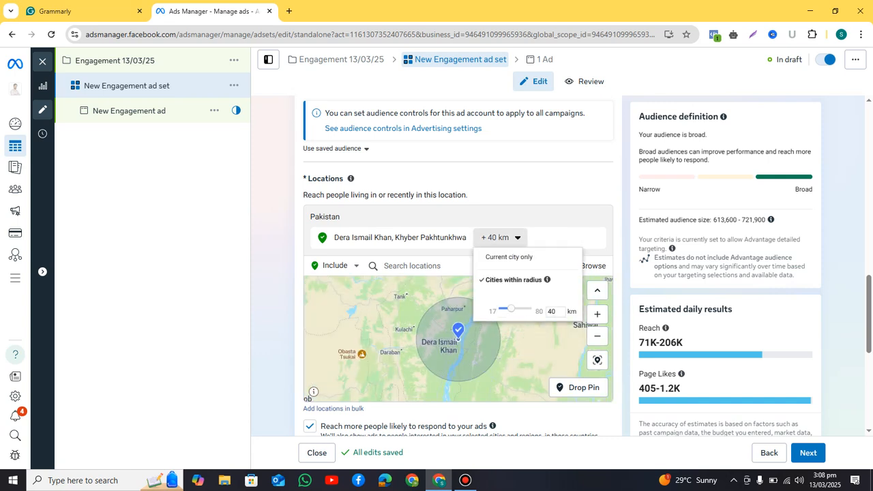
drag(511, 309, 499, 310)
click(484, 424)
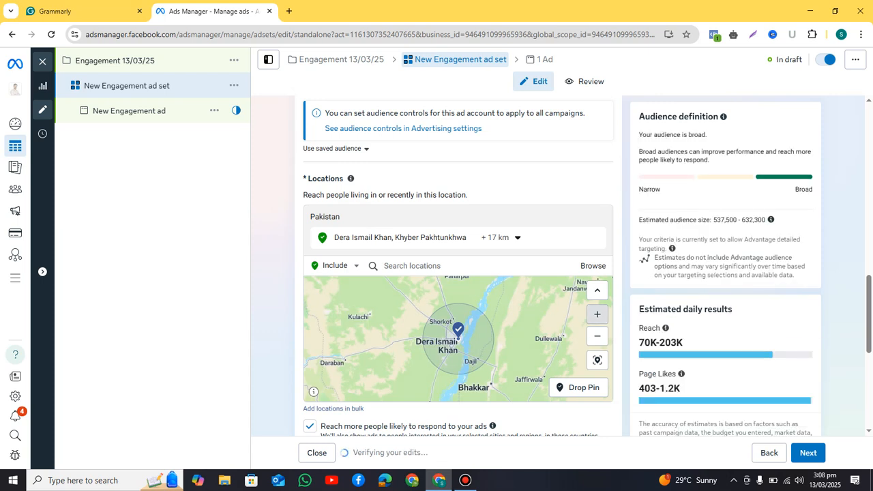
Inspect the reduced radius on the map from its outer edge to the streets of Dera Ismail Khan, and check the radius options
click(598, 315)
drag(496, 327, 520, 300)
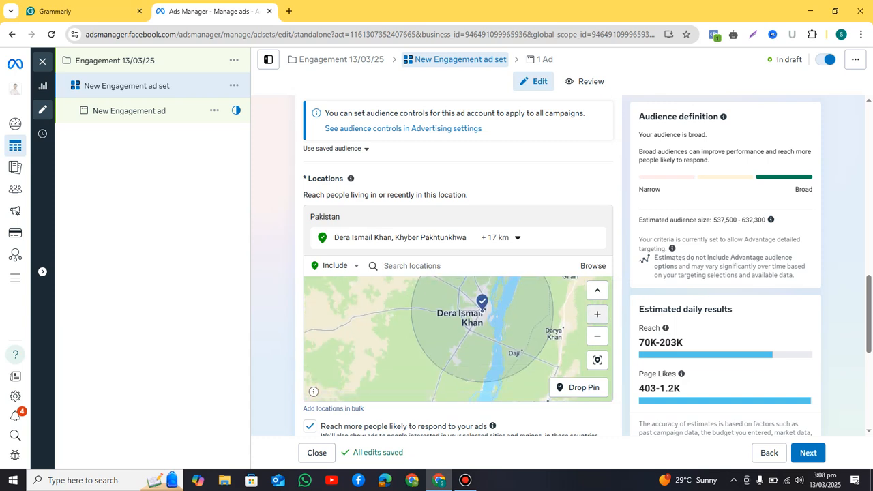
click(597, 314)
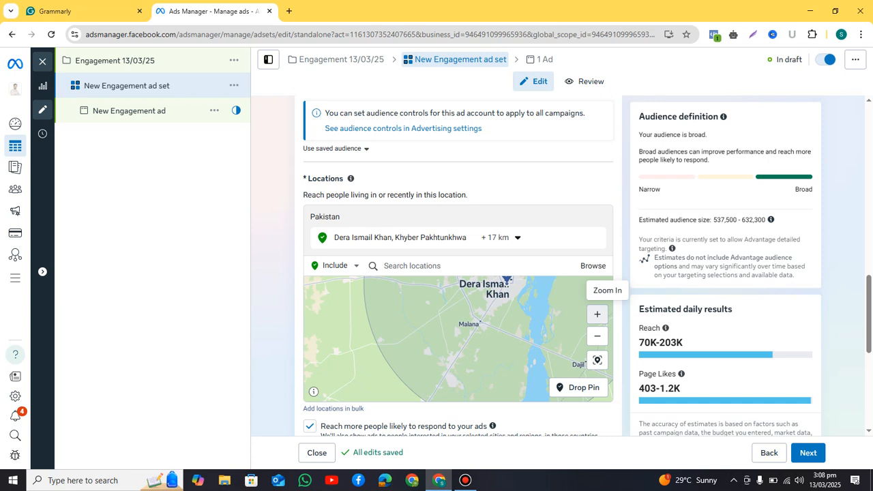
drag(526, 347, 491, 327)
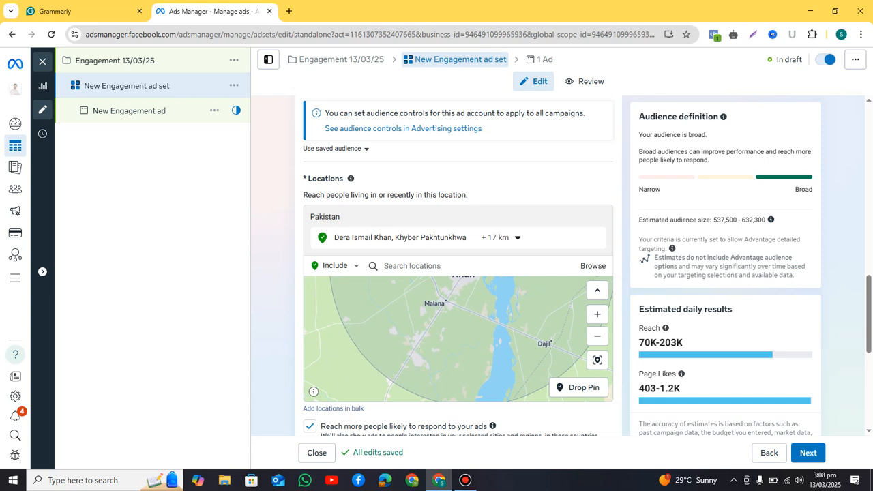
drag(464, 342, 507, 327)
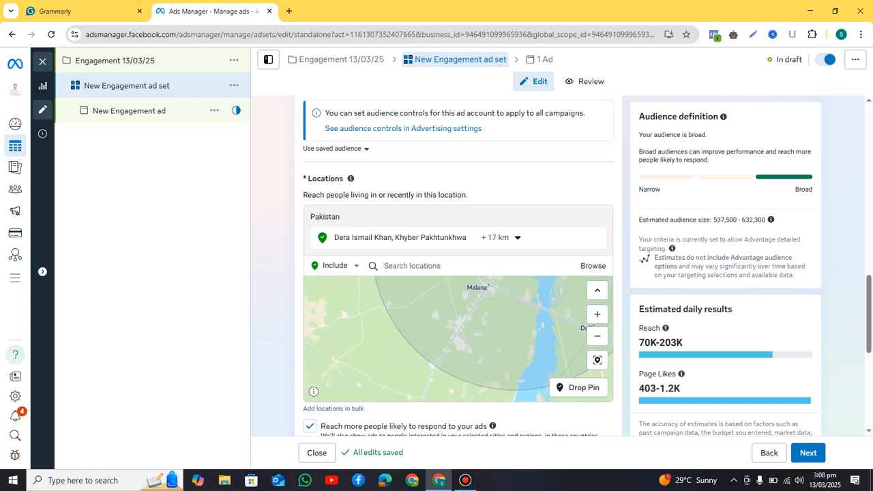
click(598, 314)
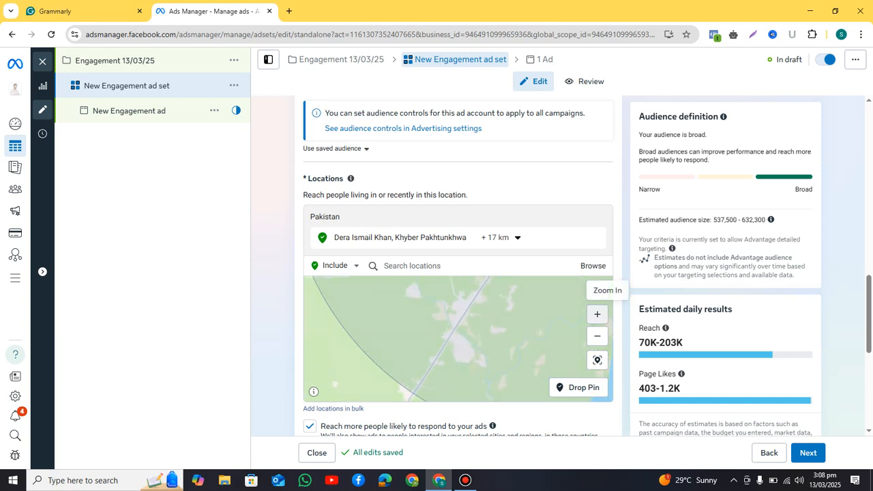
click(598, 314)
click(598, 336)
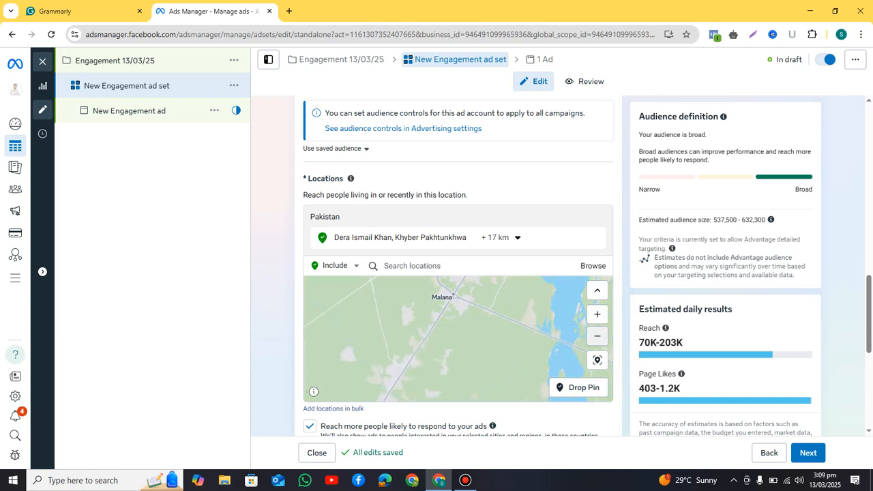
mouse_move(481, 278)
mouse_down()
mouse_move(499, 328)
mouse_move(485, 352)
mouse_move(513, 347)
mouse_move(484, 335)
mouse_up()
click(598, 314)
click(598, 314)
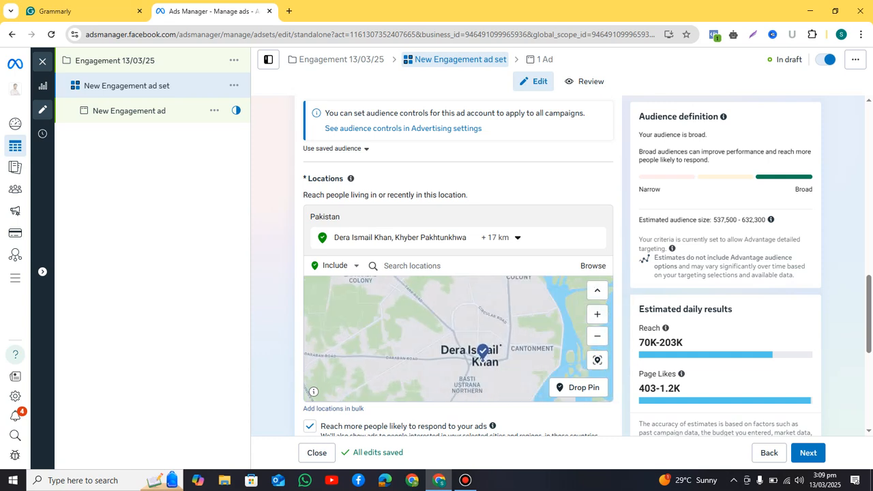
click(598, 315)
drag(559, 328, 546, 368)
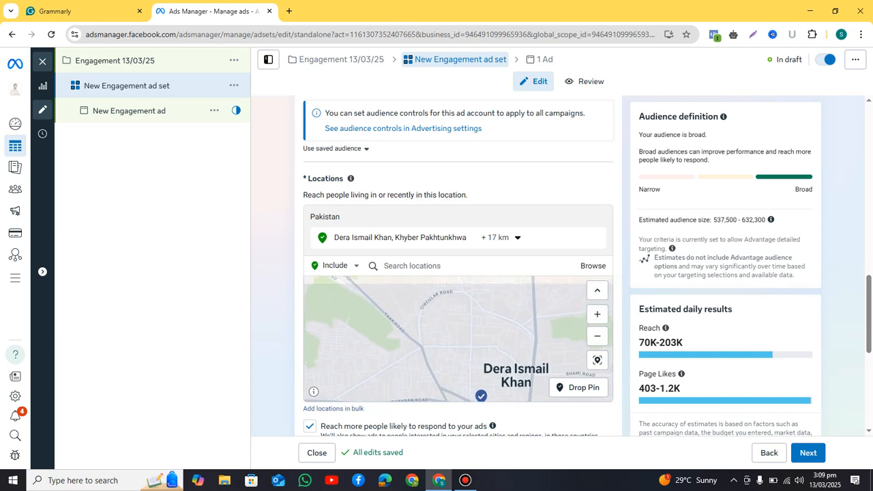
click(598, 336)
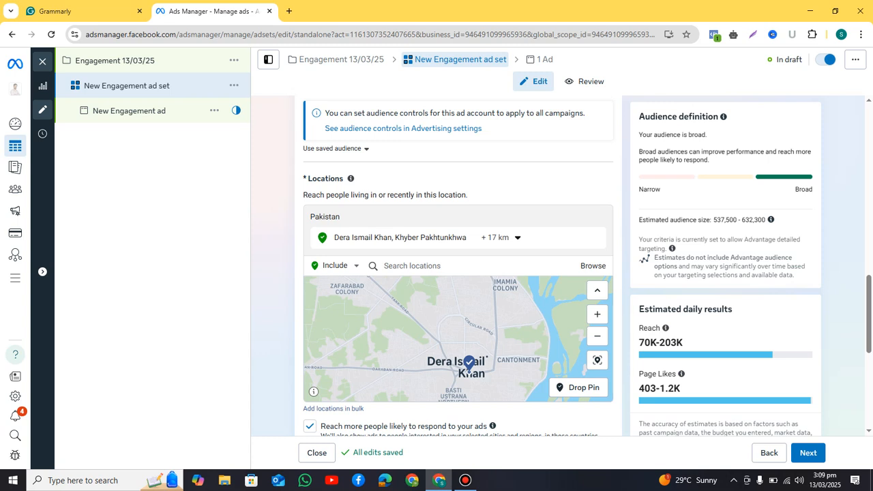
click(500, 238)
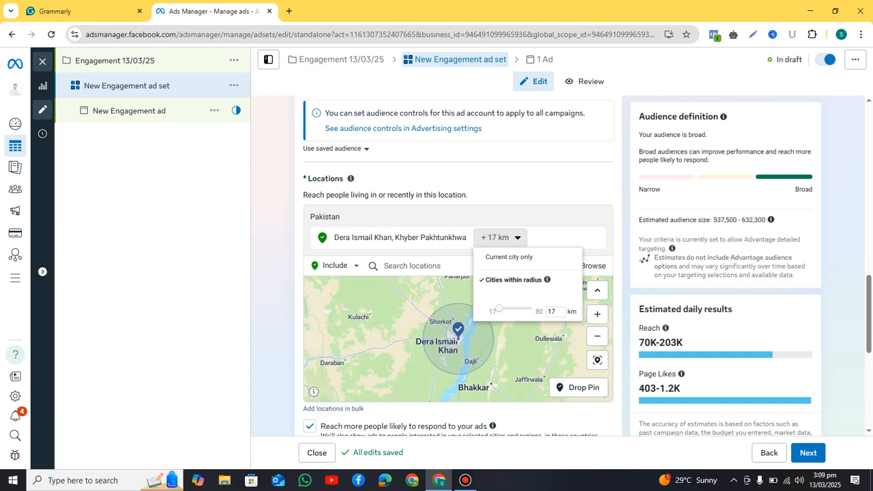
click(504, 237)
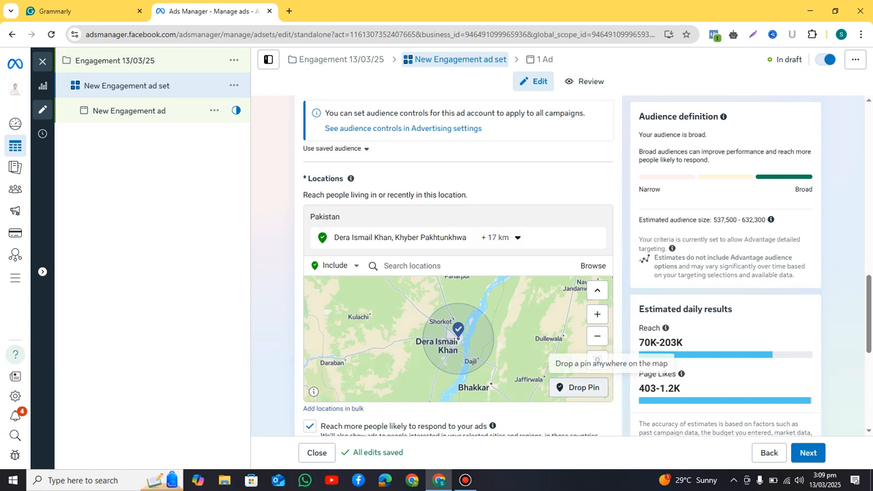
Drop a location pin on the centre of Dera Ismail Khan, at about (31.8314, 70.9021)
click(597, 313)
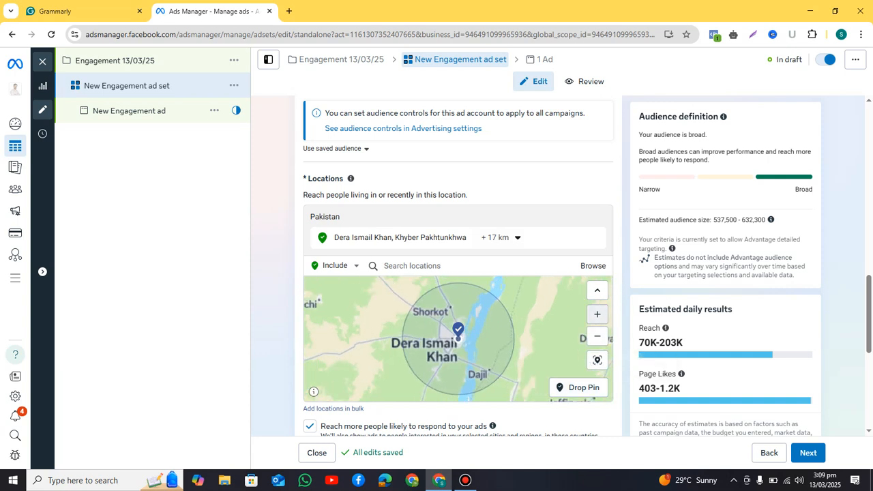
click(597, 314)
click(597, 314)
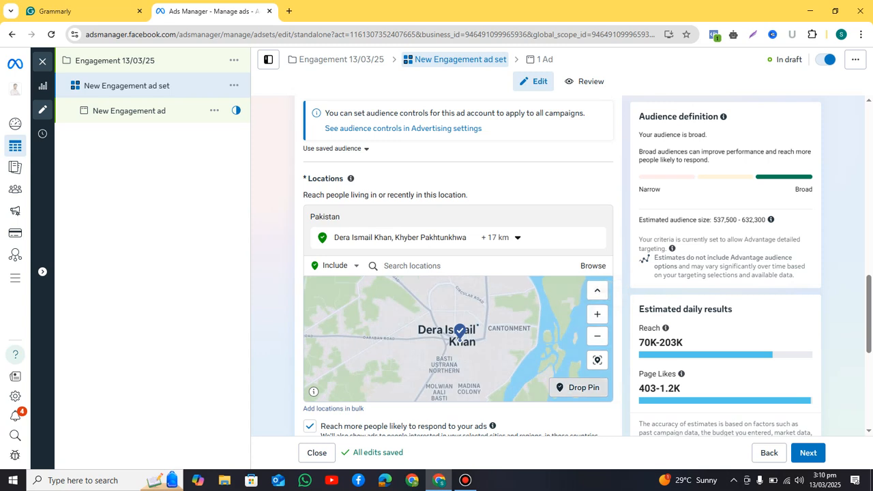
click(460, 335)
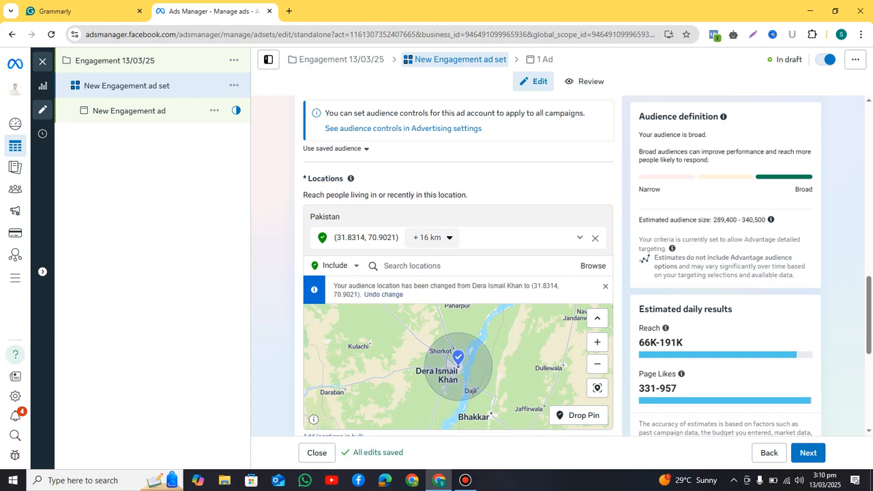
Set the dropped pin's radius to 1 km and check the covered area on the map
click(430, 238)
drag(424, 271, 414, 272)
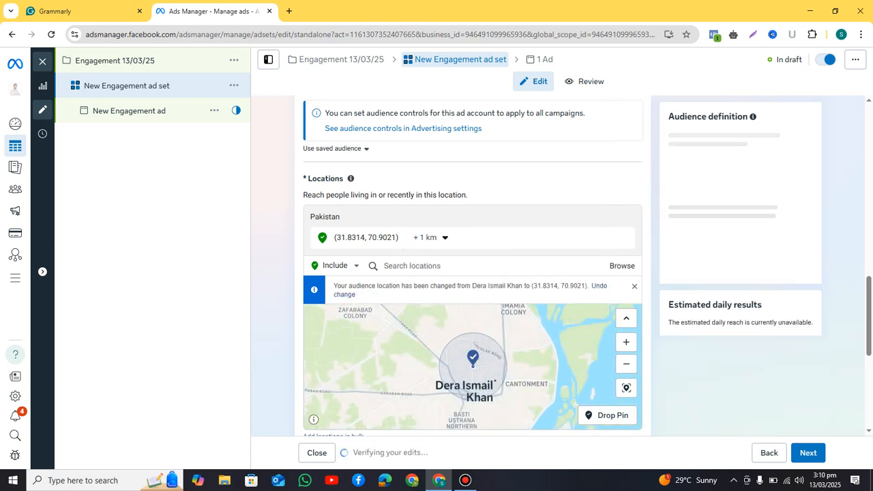
click(597, 342)
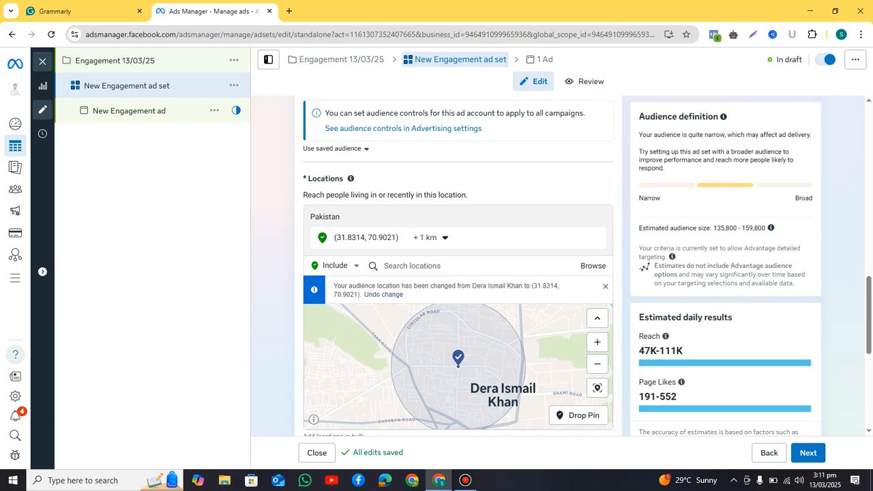
click(598, 364)
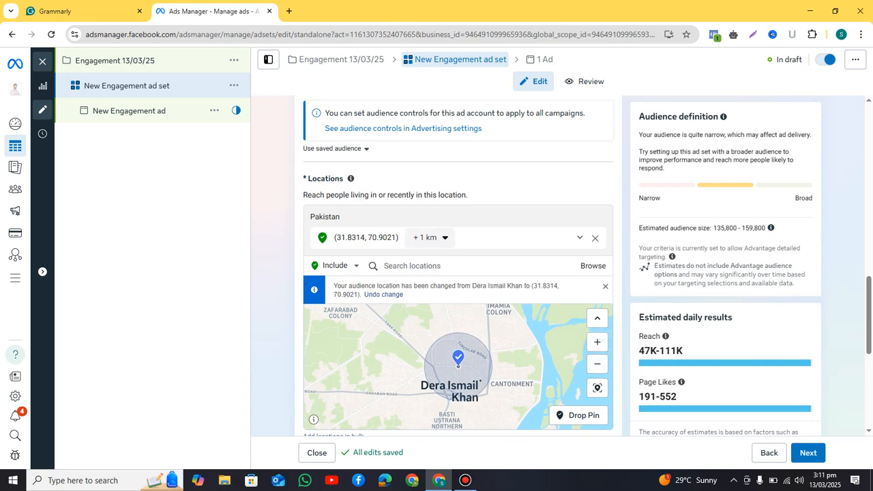
Add Rawalpindi, Punjab, Pakistan as an included audience location and check its covered area on the map
click(414, 266)
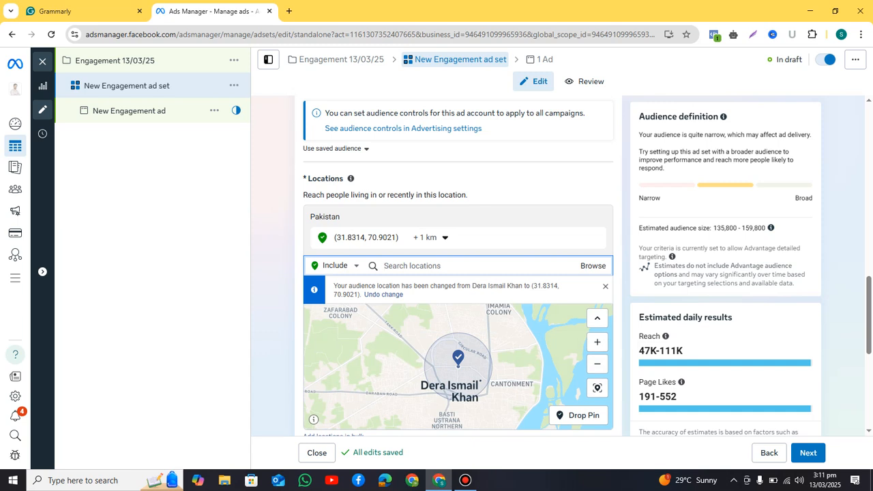
text(rawalp)
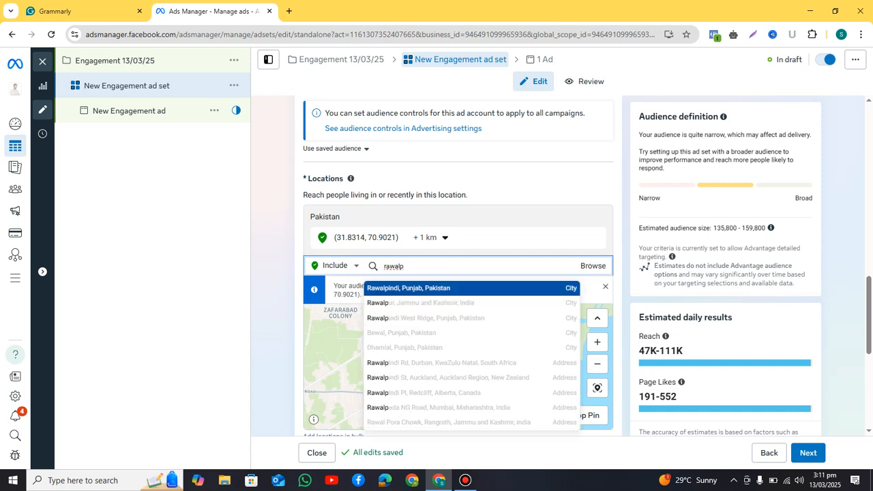
key(Return)
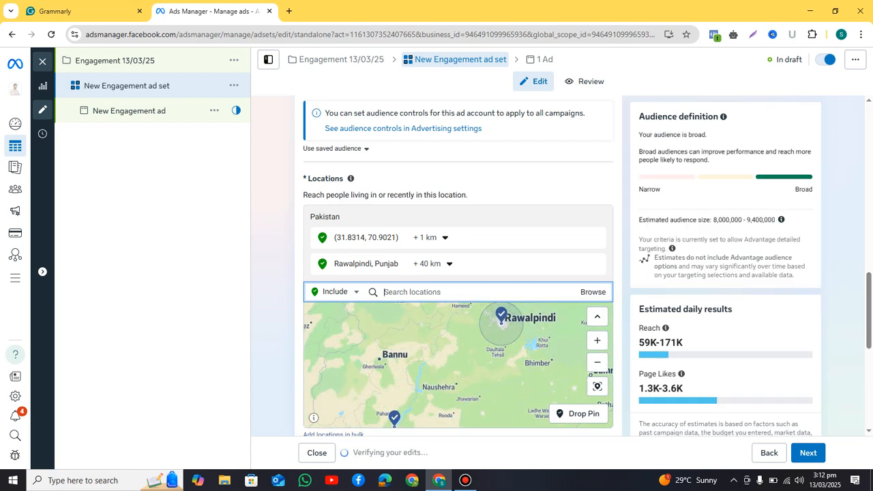
click(597, 339)
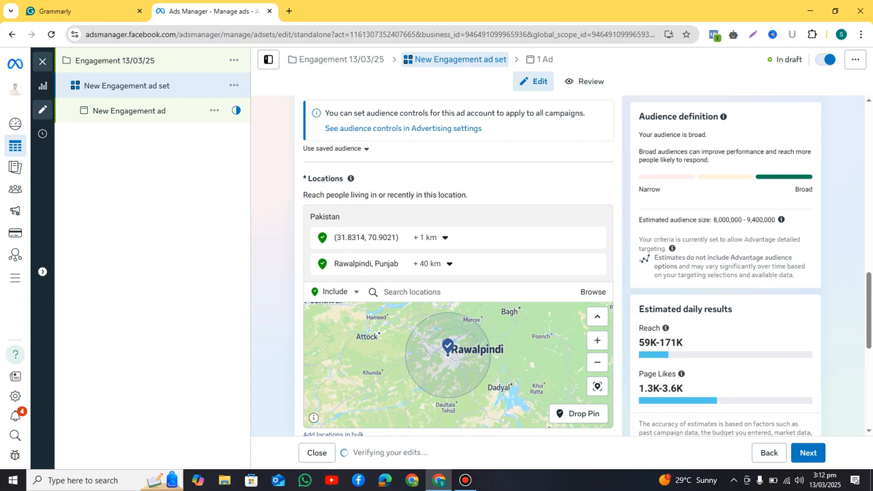
click(597, 340)
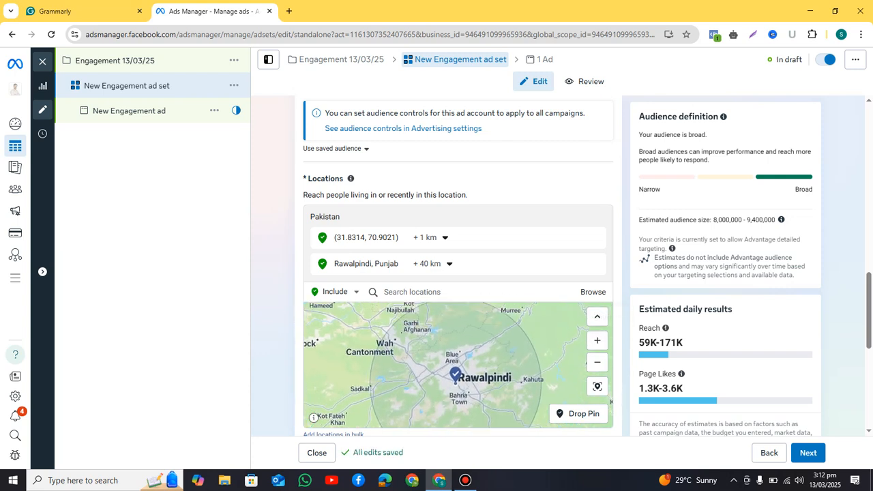
click(597, 340)
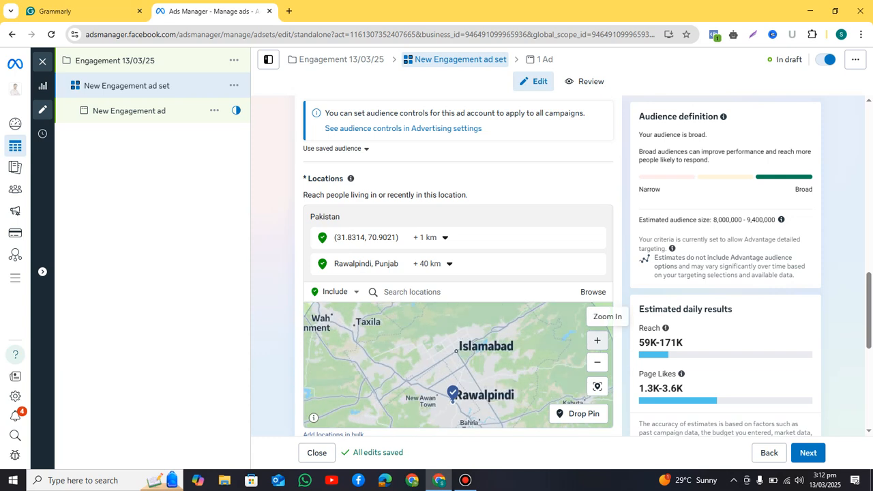
click(436, 292)
text(lahore)
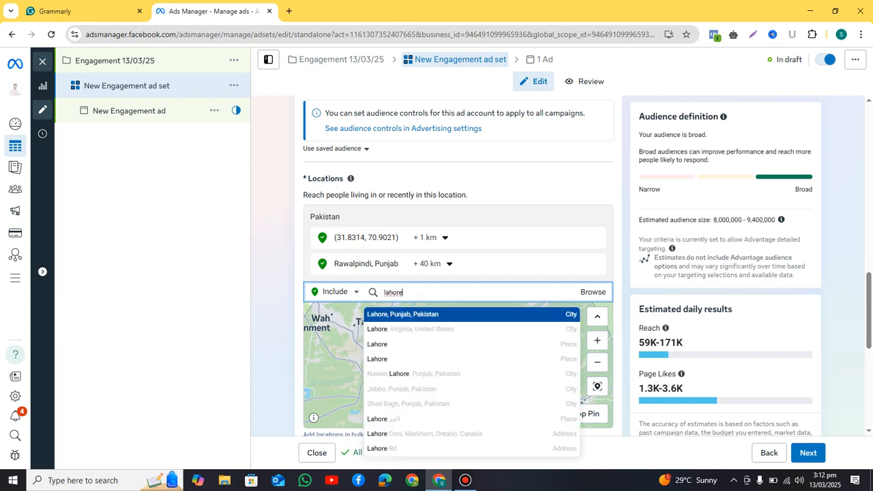
key(ctrl+a)
key(BackSpace)
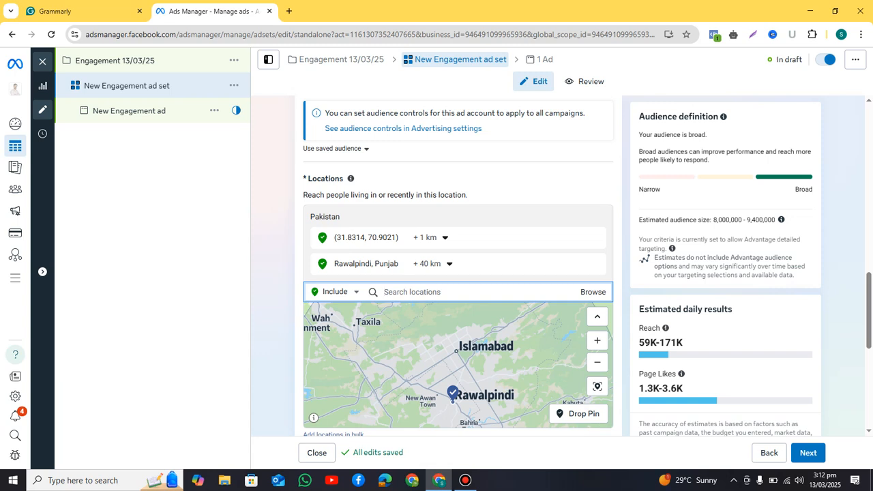
Drop an included location pin just west of Islamabad, at about (33.6776, 73.0268), and set its radius to 4 km
click(578, 414)
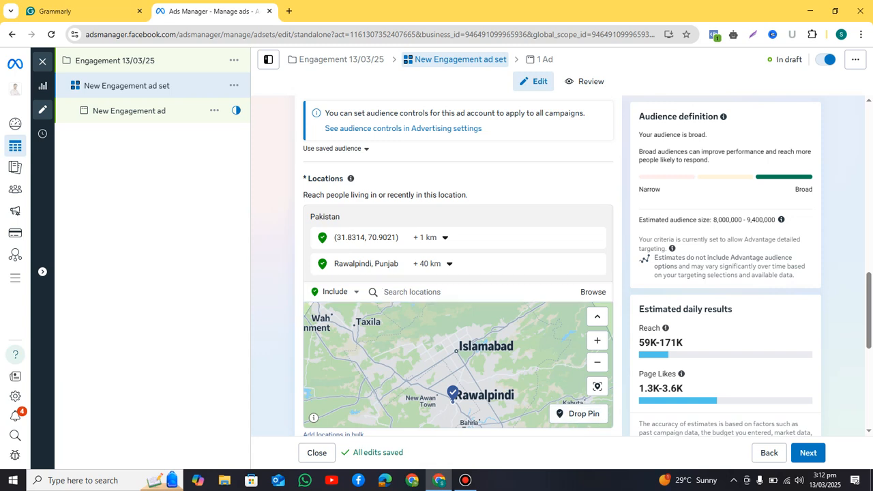
click(444, 365)
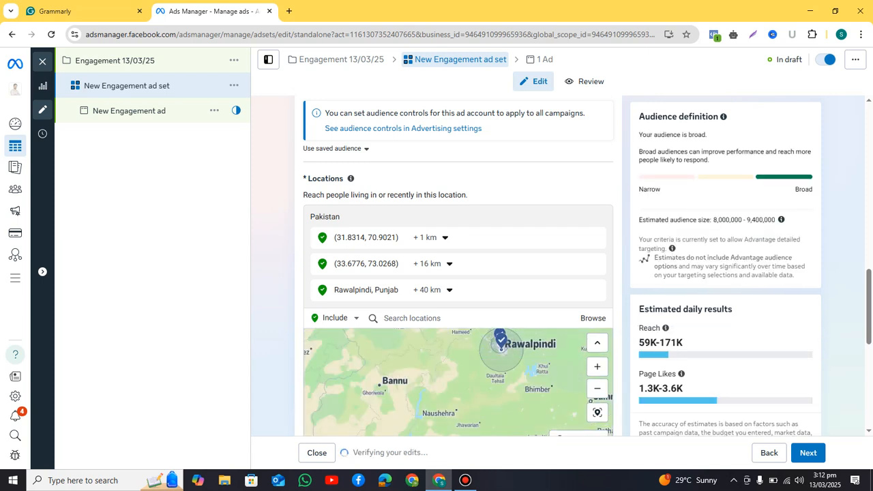
click(430, 264)
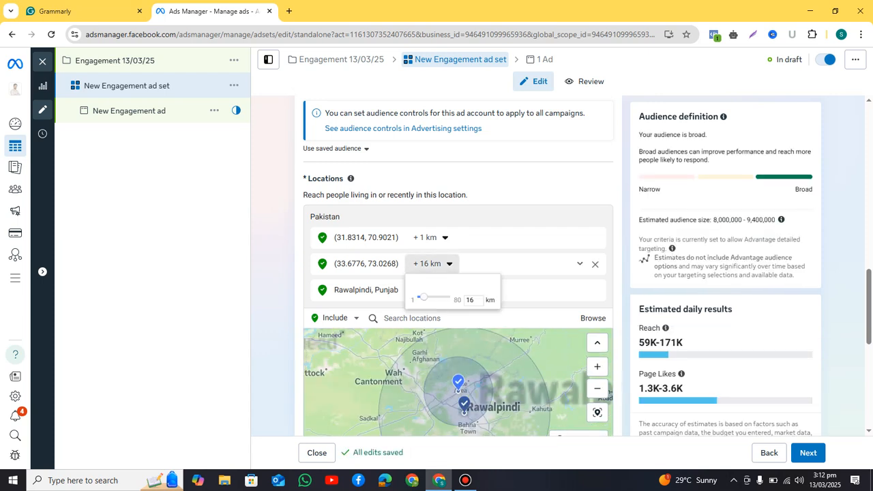
double_click(470, 300)
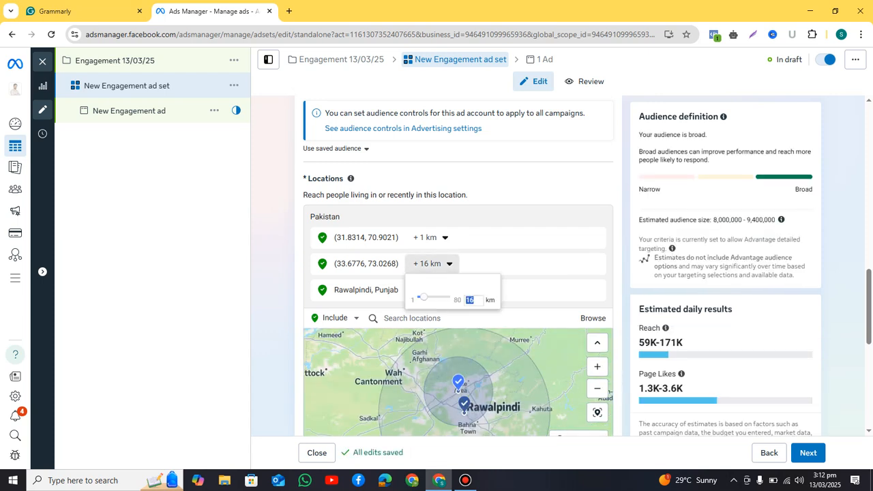
text(4)
key(Return)
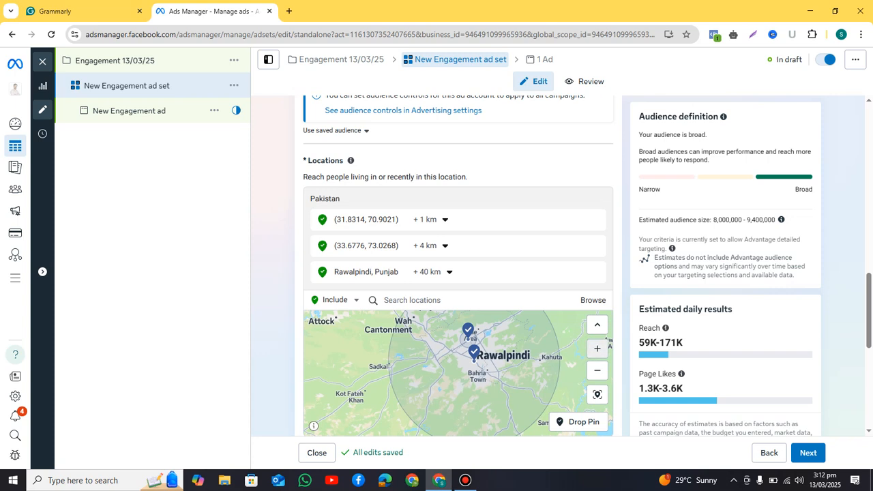
click(597, 349)
drag(497, 346, 474, 400)
click(598, 349)
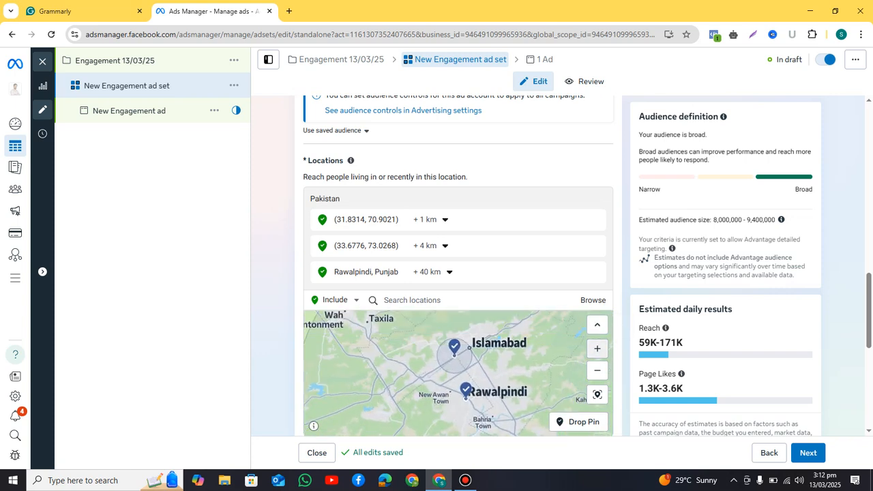
click(597, 349)
drag(496, 349, 502, 399)
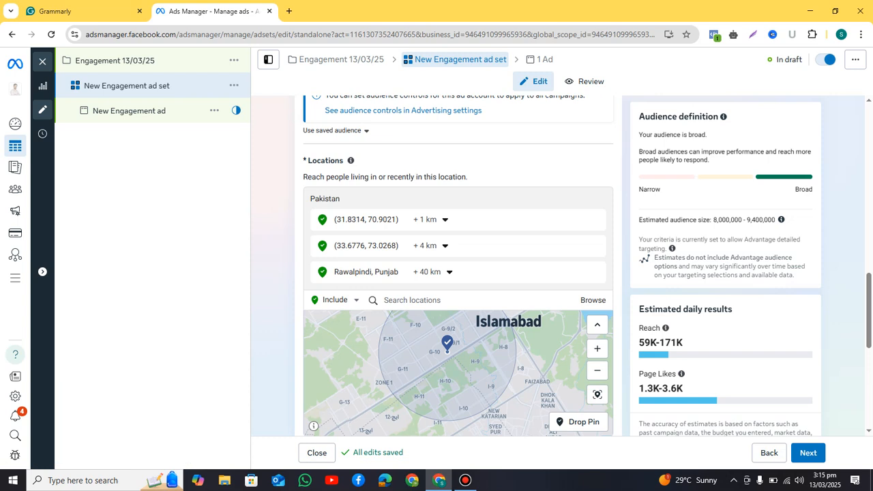
Switch the location mode to Exclude and drop an exclusion pin on central Rawalpindi, at about (33.5901, 73.0663)
click(333, 300)
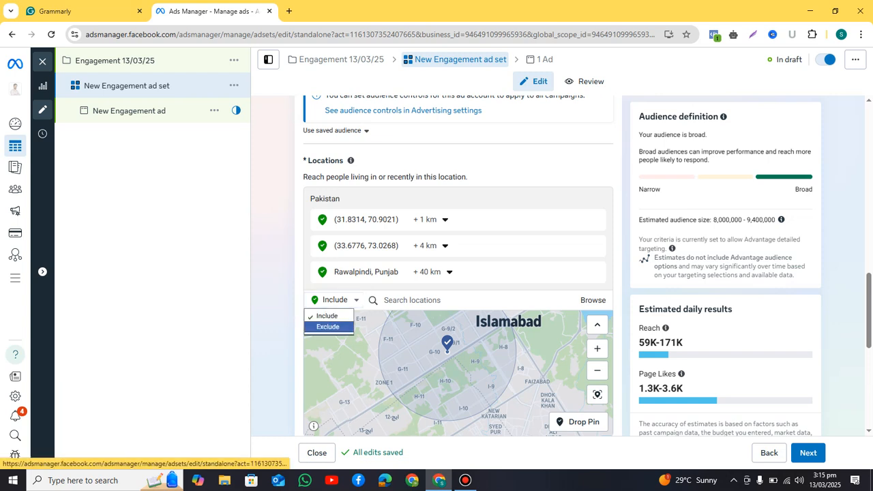
click(327, 326)
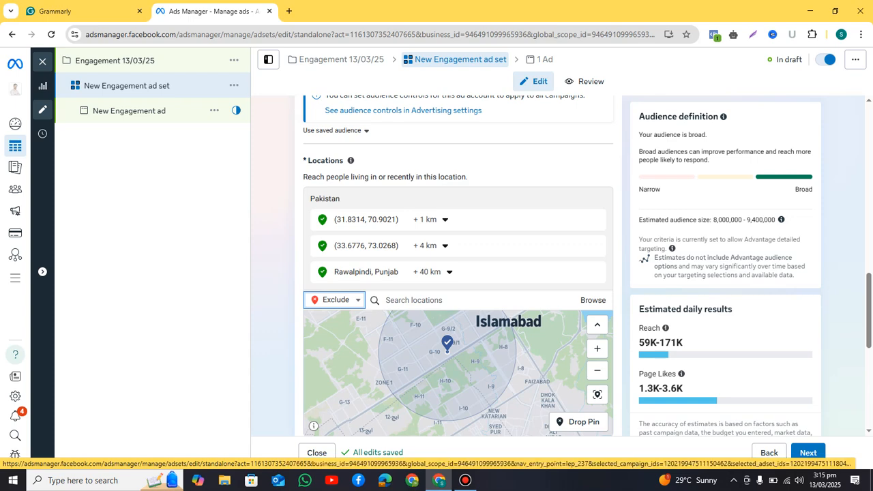
click(598, 371)
drag(482, 427, 487, 382)
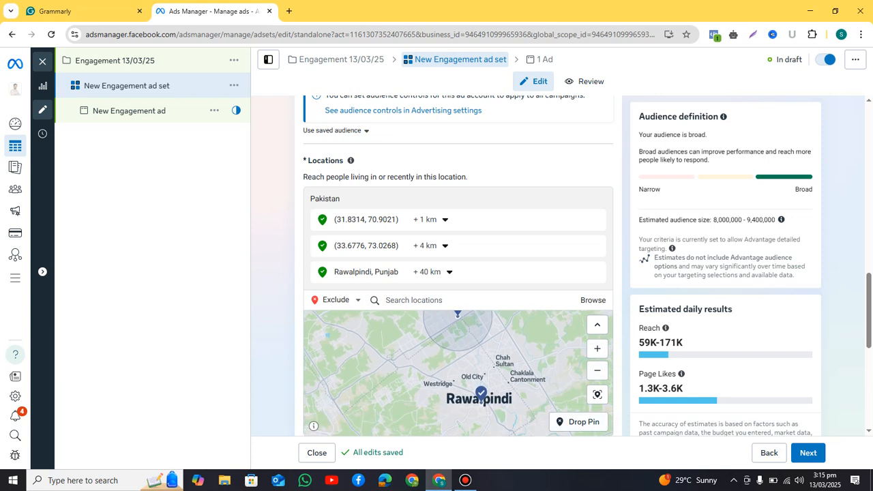
click(490, 402)
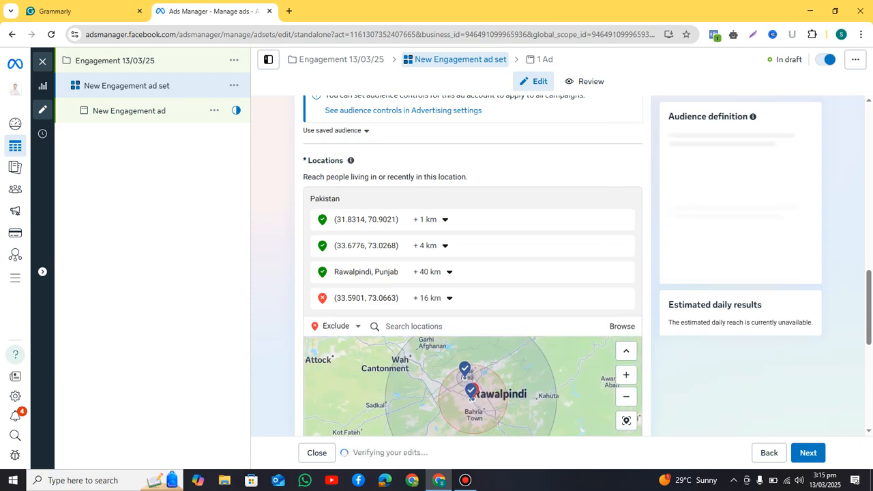
Set the excluded Rawalpindi pin's radius to 5 km and check the excluded area on the map
click(433, 298)
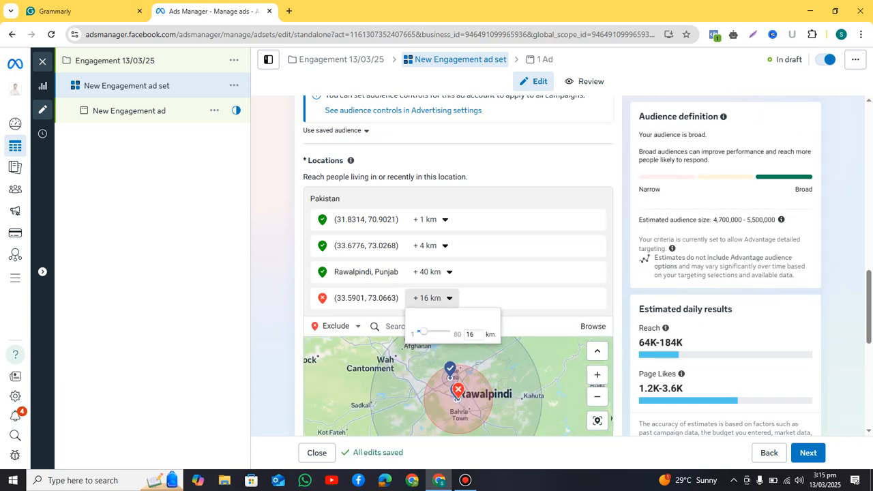
double_click(471, 334)
text(5)
key(Return)
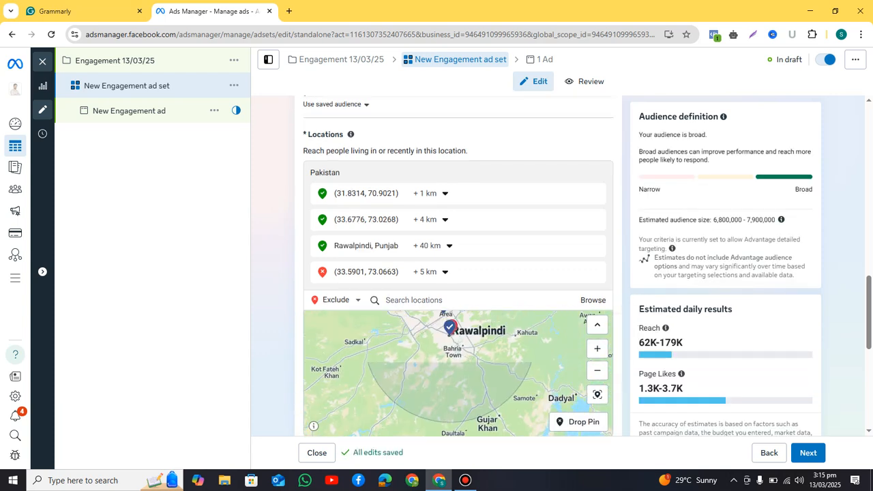
click(597, 349)
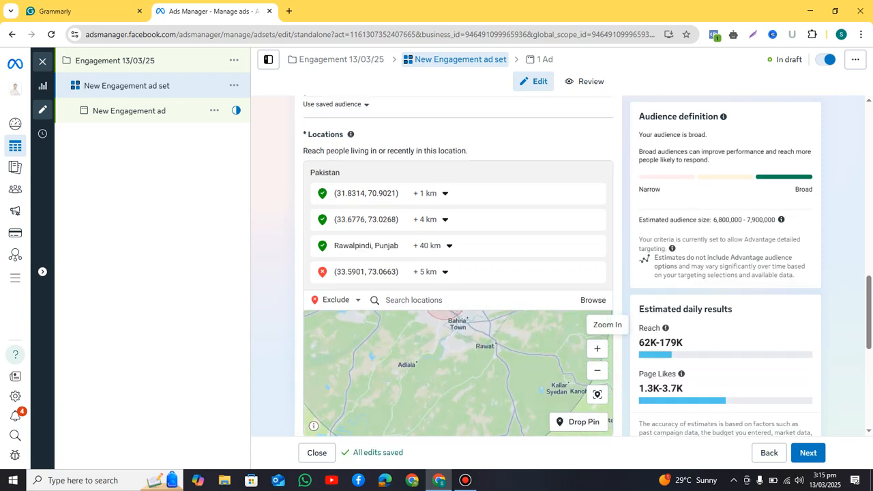
click(597, 349)
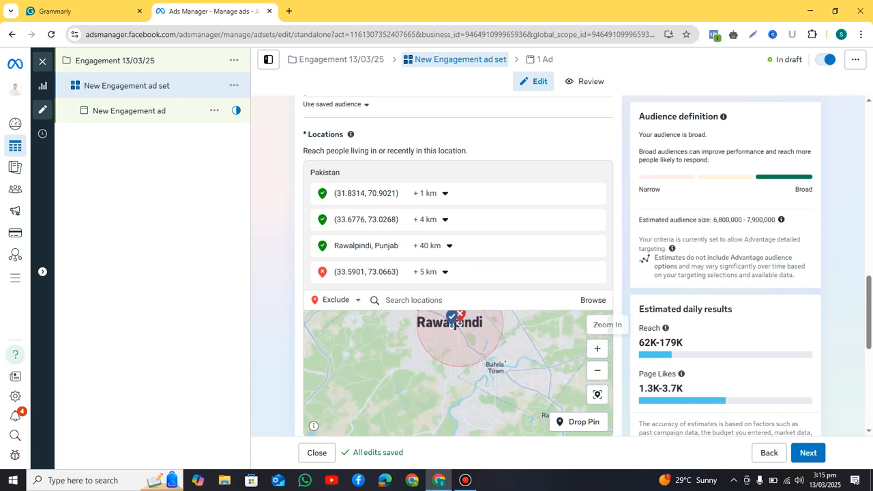
click(597, 348)
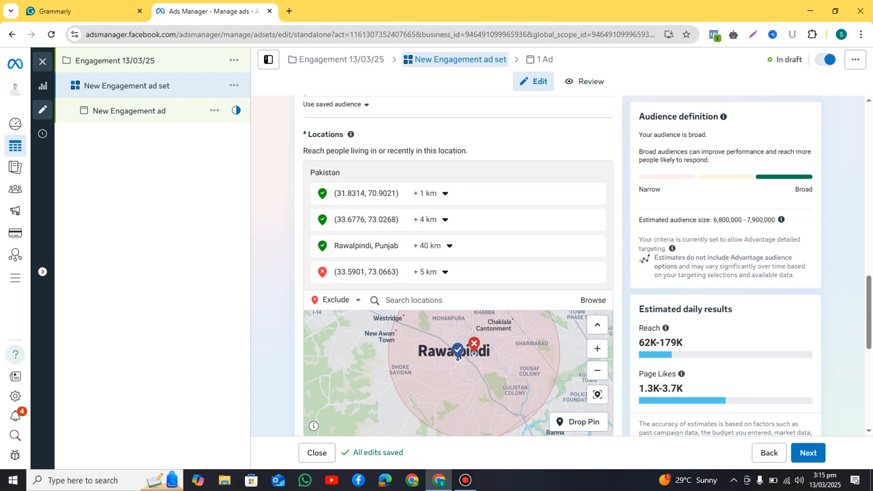
Change the ad set's conversion location to Messaging apps
scroll(457, 273, down, 3)
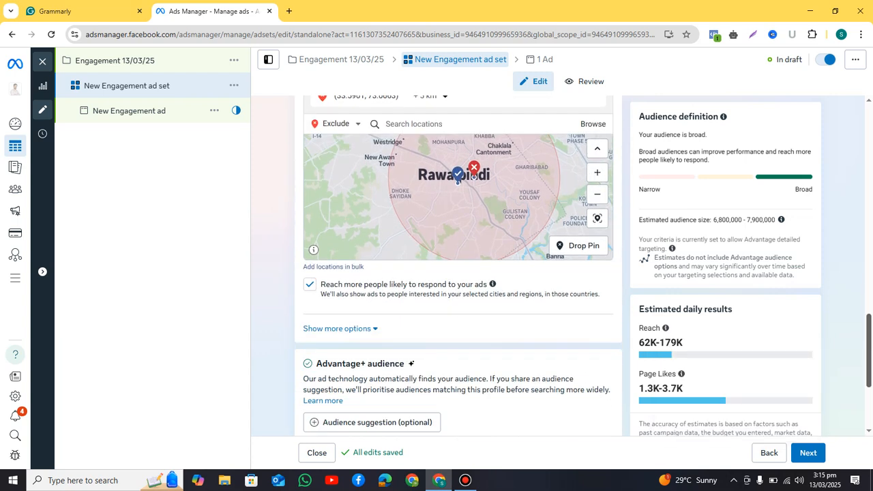
scroll(457, 273, up, 1)
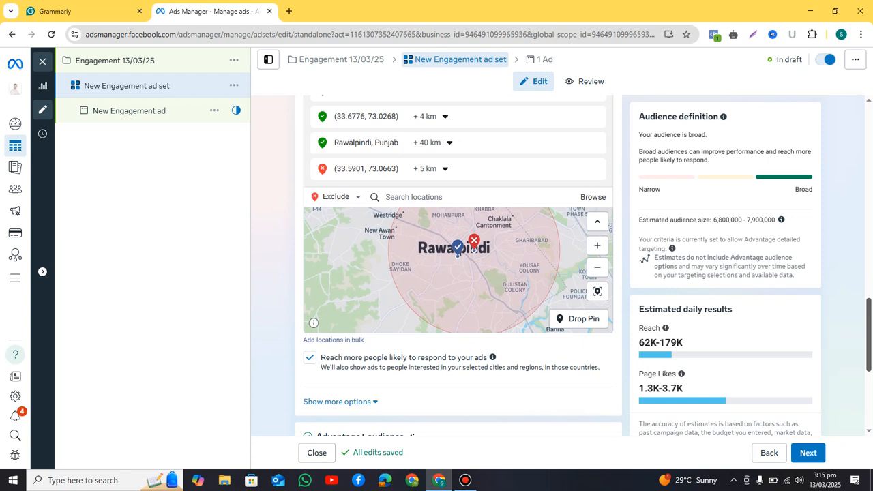
scroll(458, 266, down, 3)
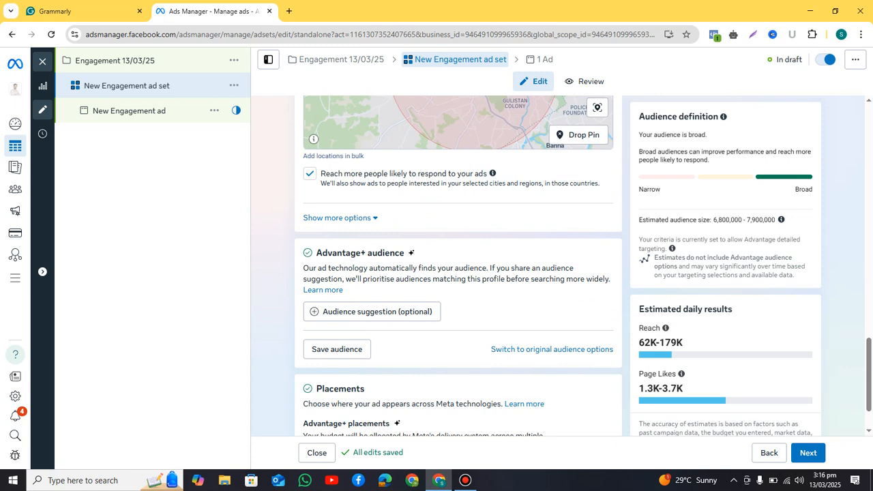
scroll(459, 266, up, 10)
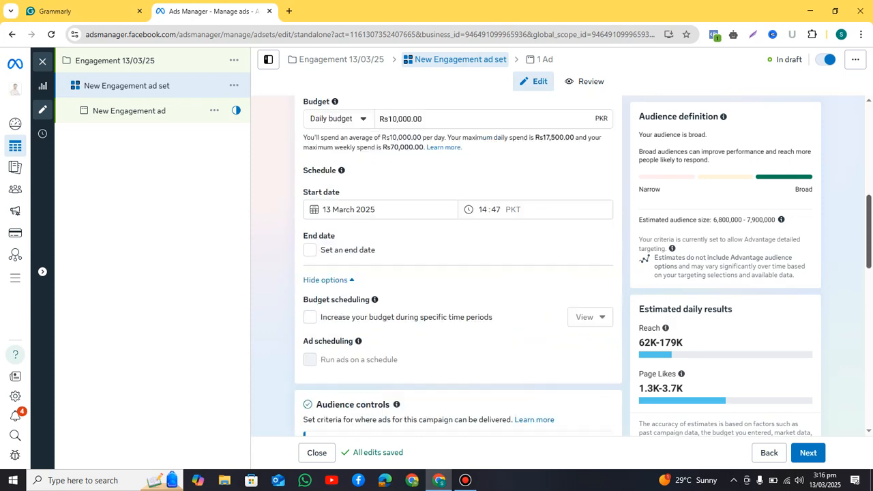
scroll(458, 266, up, 6)
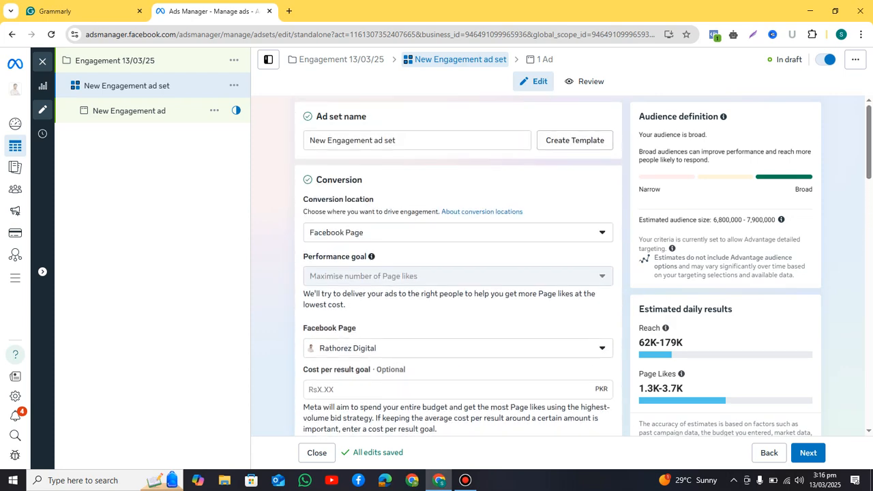
click(459, 232)
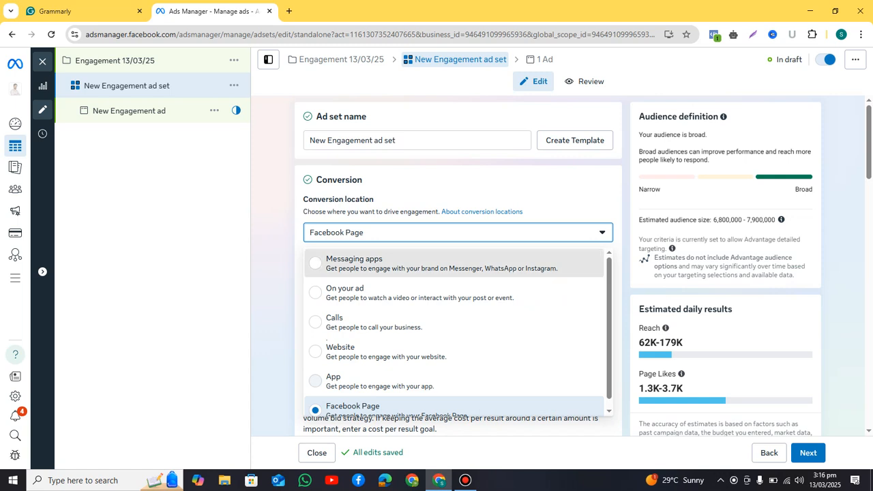
click(382, 264)
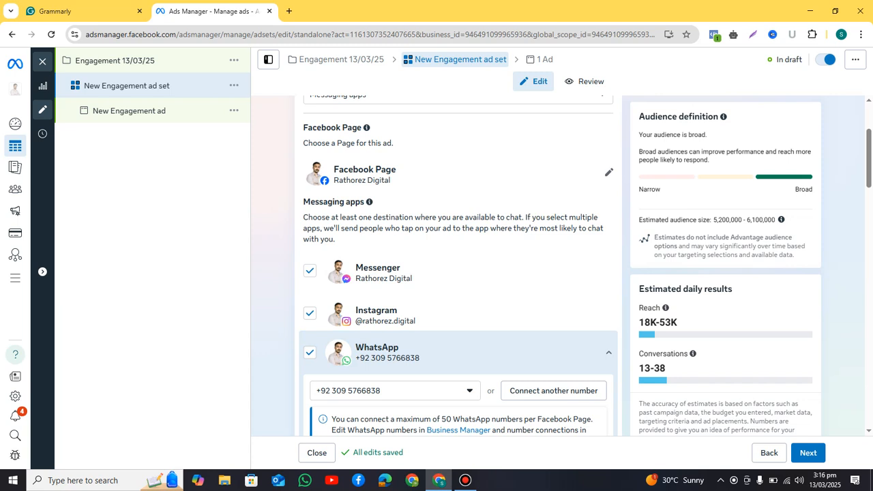
Deselect Messenger and Instagram so WhatsApp is the only messaging app, and dismiss the zero-results warning
click(309, 271)
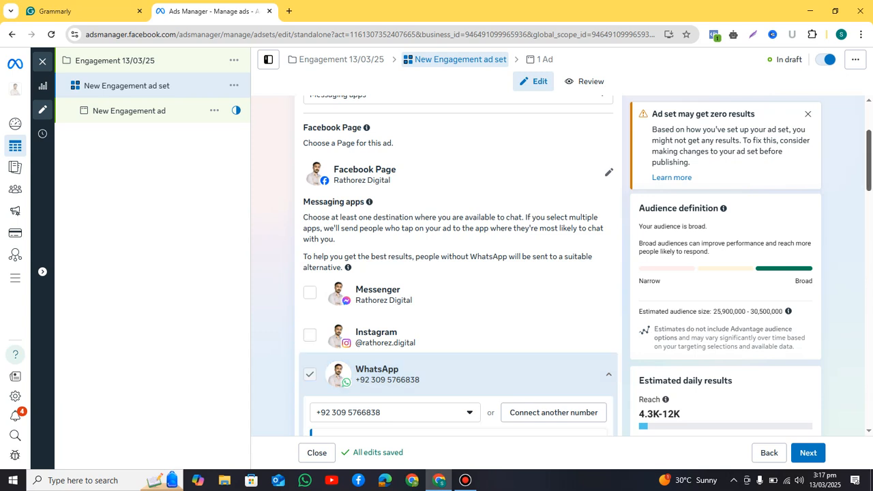
scroll(459, 273, down, 2)
scroll(459, 266, down, 1)
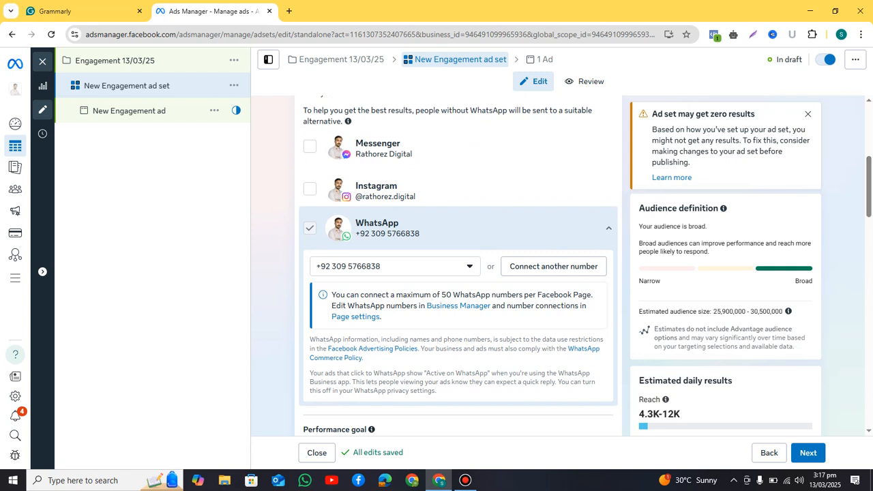
click(808, 114)
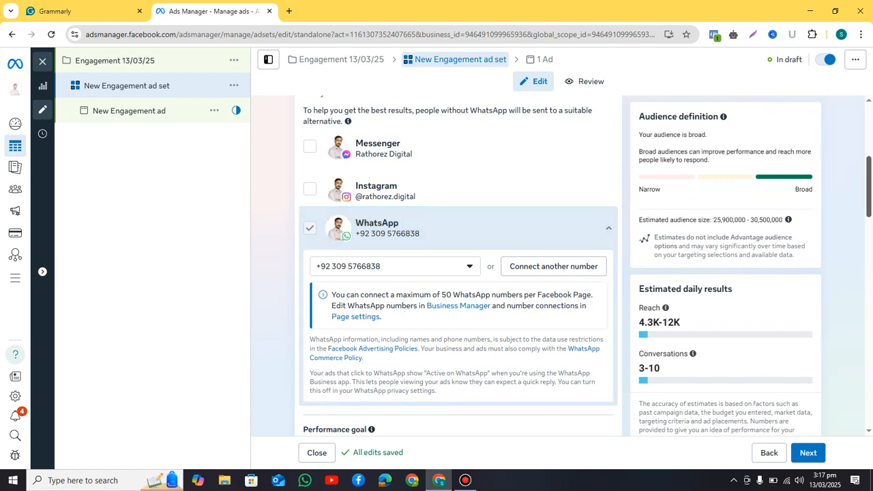
scroll(459, 266, down, 2)
scroll(458, 266, down, 3)
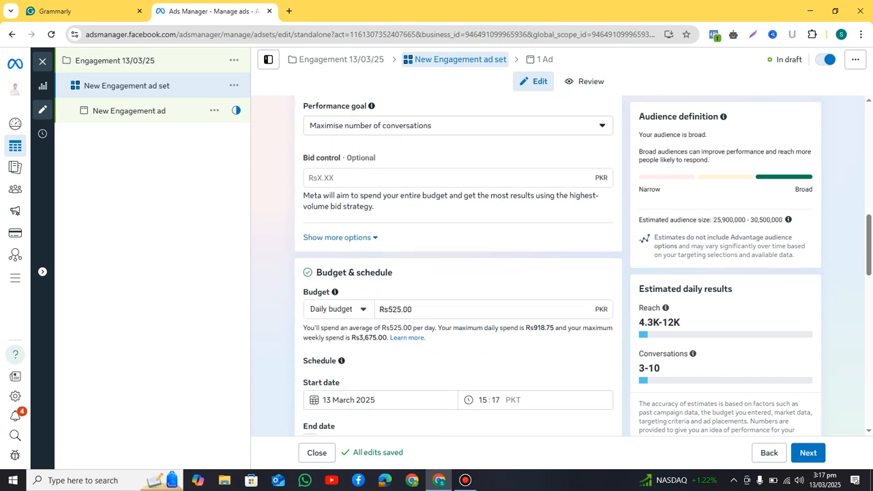
Set the ad set's daily budget to Rs1,000
drag(401, 309, 387, 310)
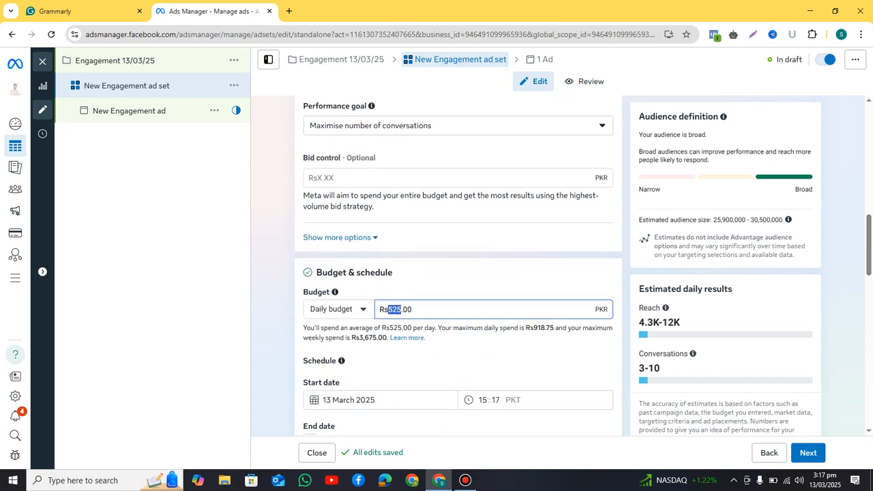
text(1000)
key(Return)
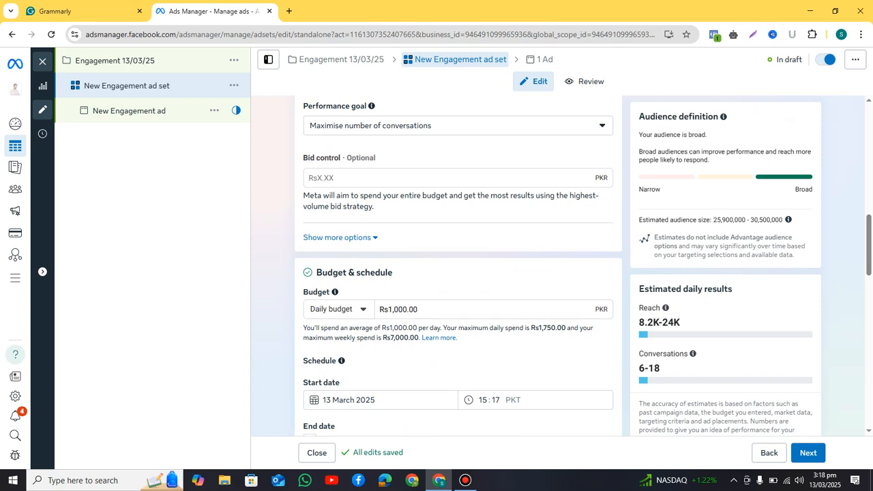
Open Calculator and divide 1000 by 18 to work out the cost per conversation at the upper estimate
click(102, 481)
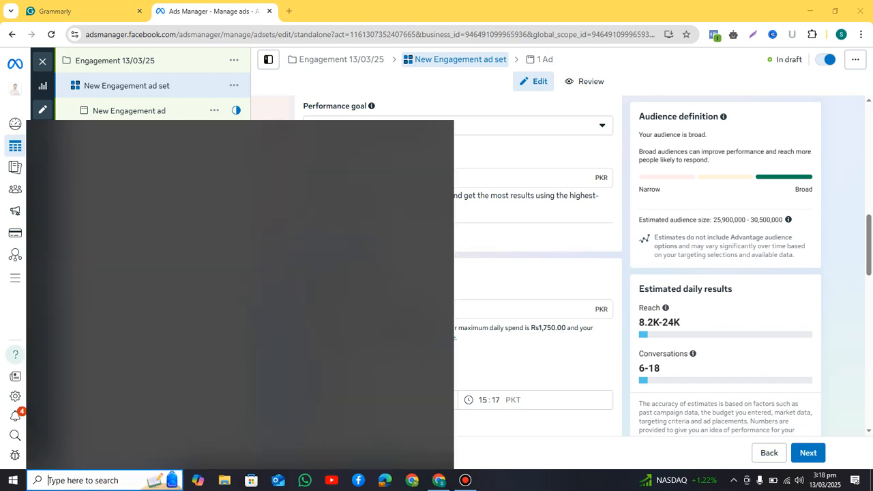
click(122, 214)
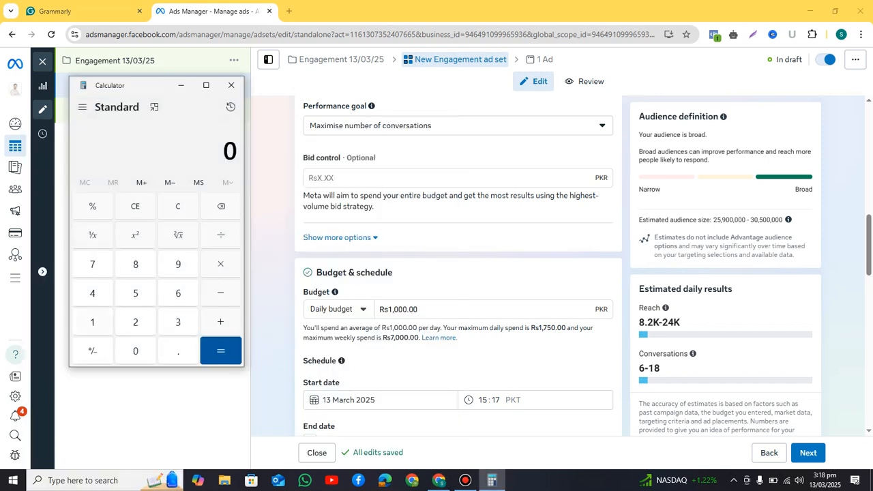
text(1000/)
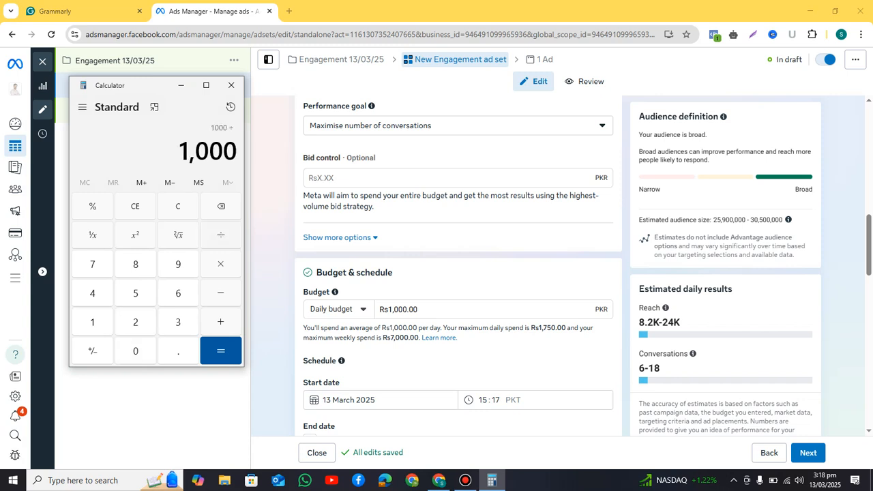
text(18)
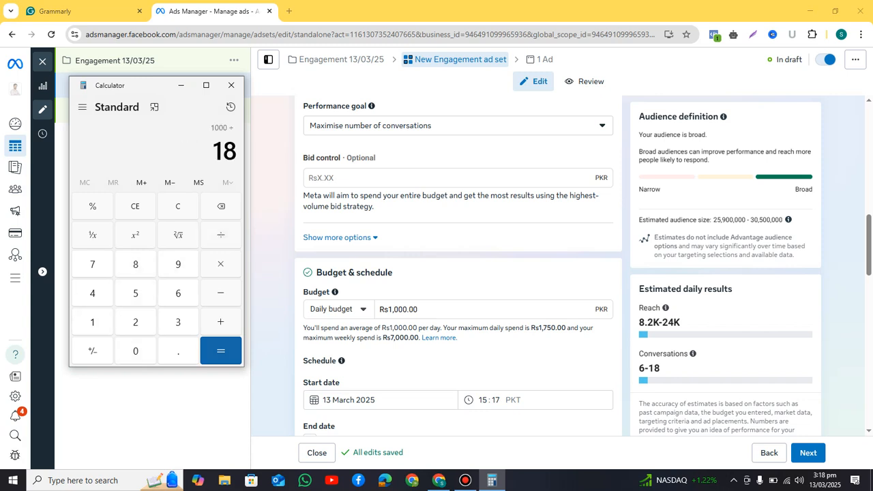
key(Return)
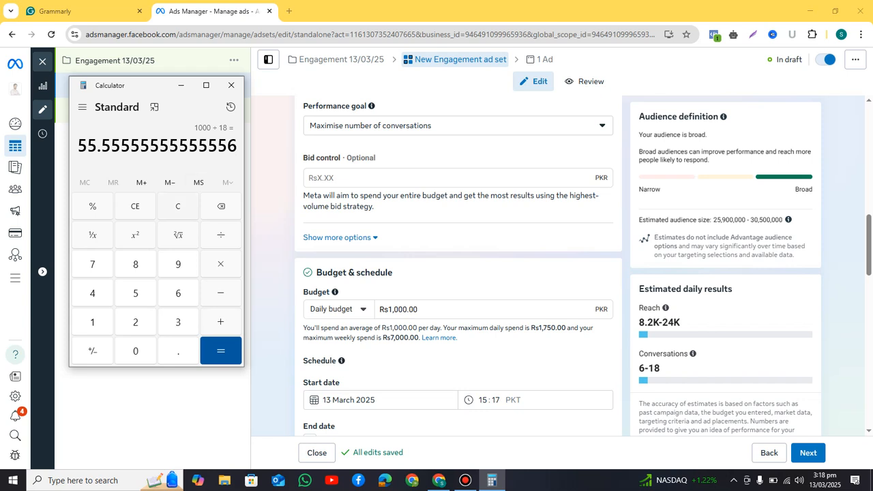
Clear the calculation and divide 1000 by 6 for the cost per conversation at the lower estimate
key(Escape)
text(100)
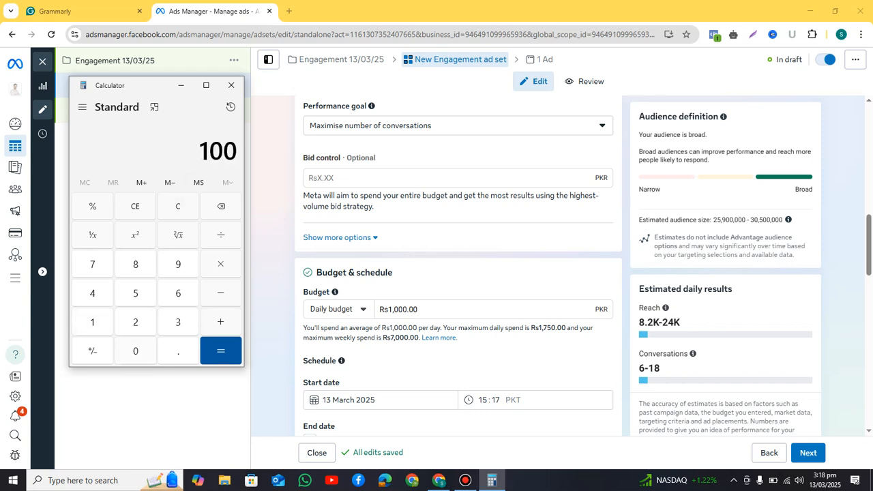
text(0/6)
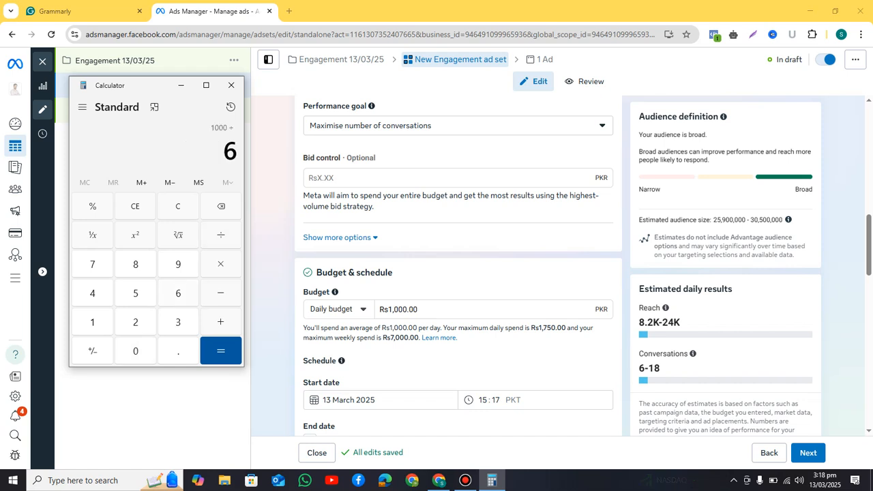
key(Return)
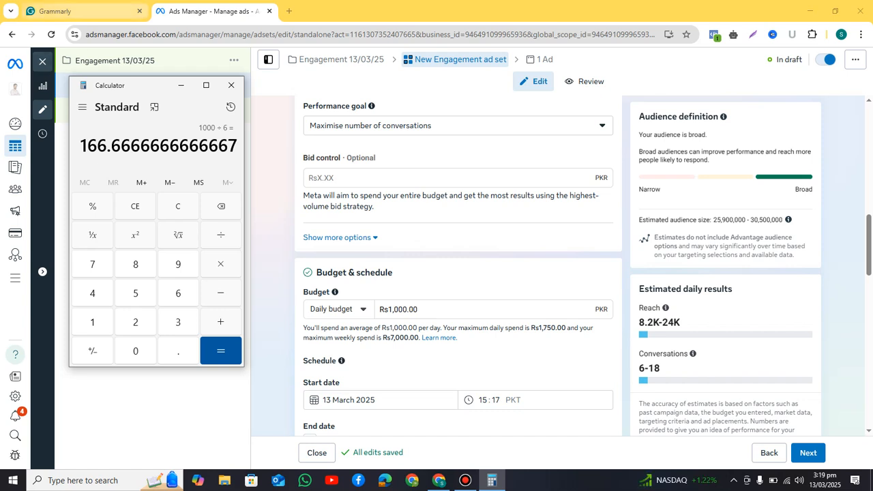
Switch to the Grammarly notes, add the line "Optimization" two lines below the Conversion line, and return to Ads Manager
click(82, 11)
key(Return)
key(Return)
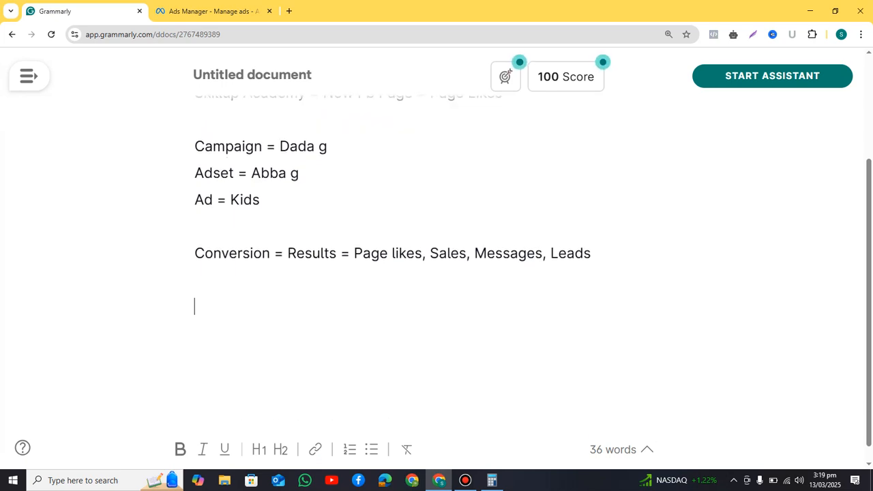
text(Optimization)
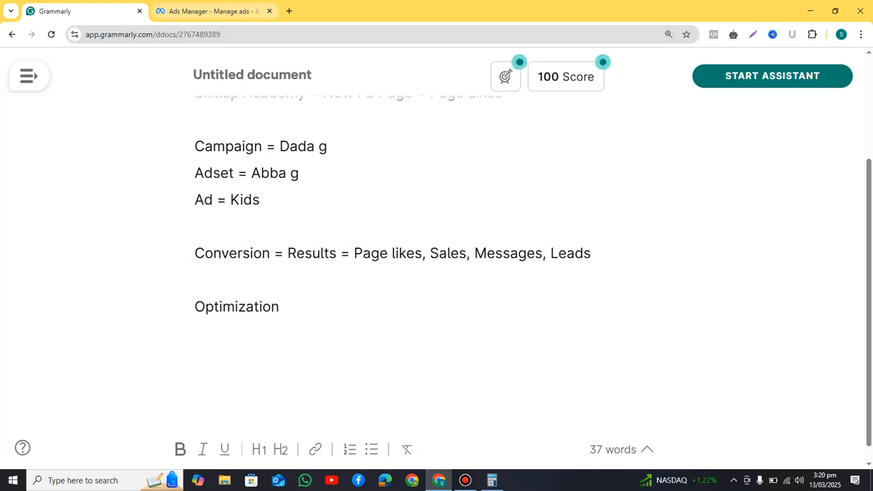
click(213, 11)
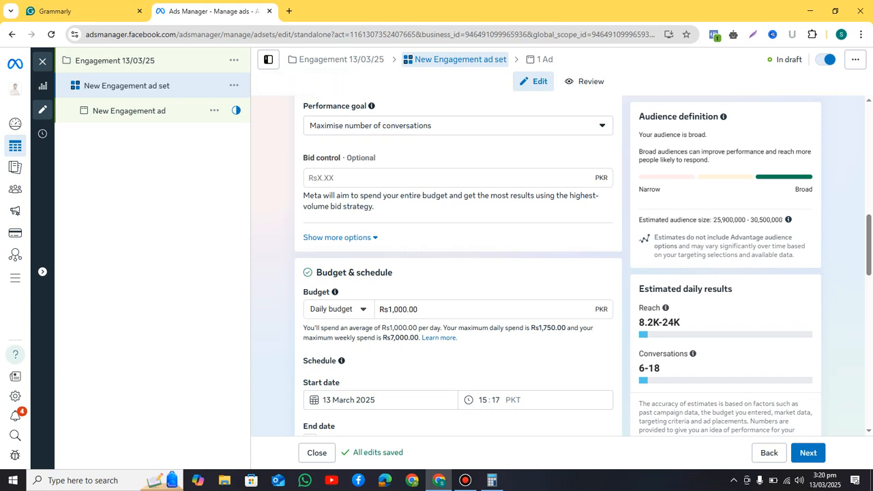
mouse_move(870, 246)
mouse_down()
mouse_move(870, 275)
mouse_move(869, 255)
mouse_up()
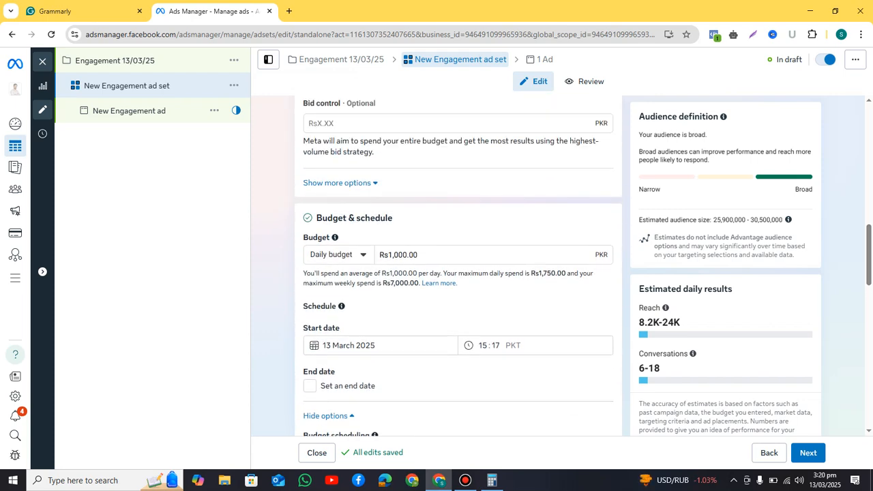
click(465, 481)
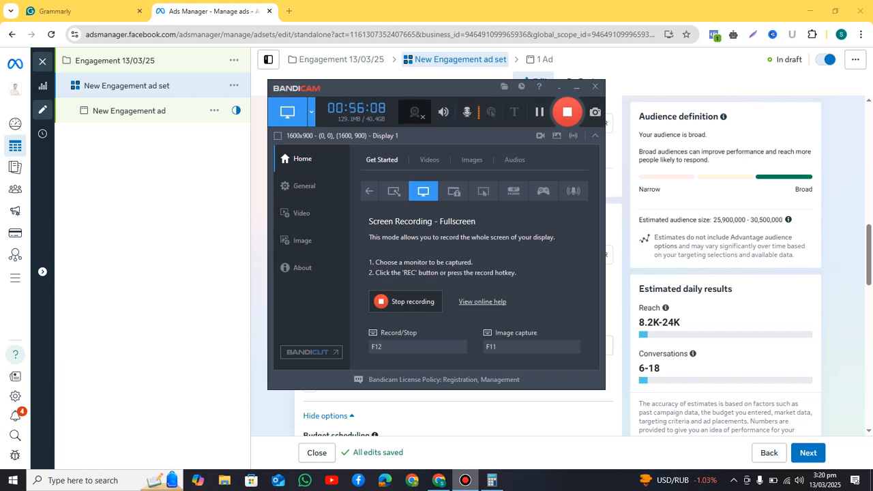
click(465, 480)
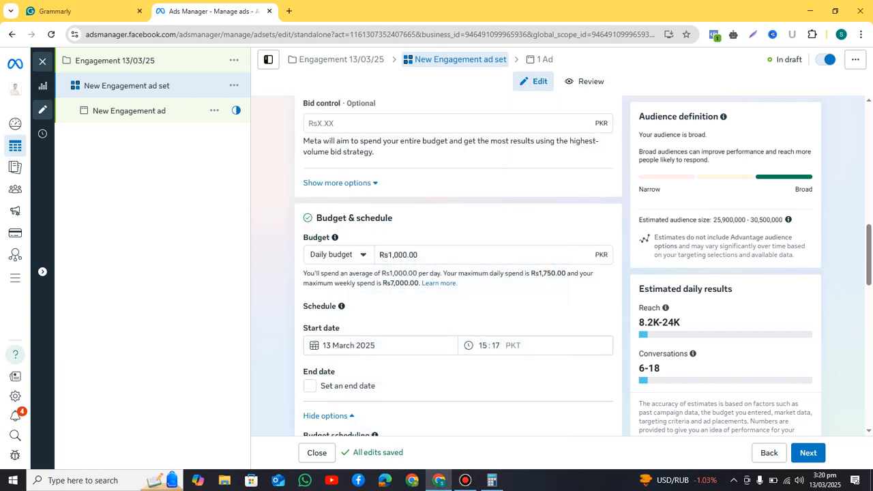